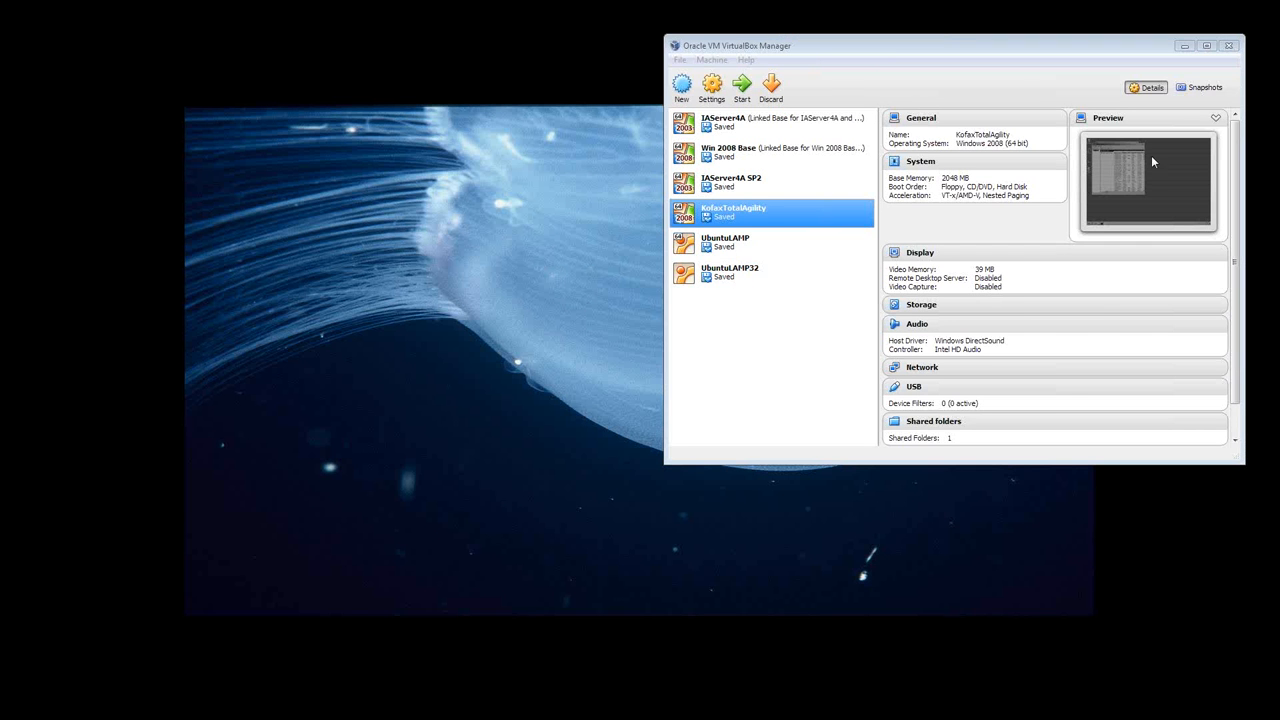
left_click_drag(997, 45, 995, 40)
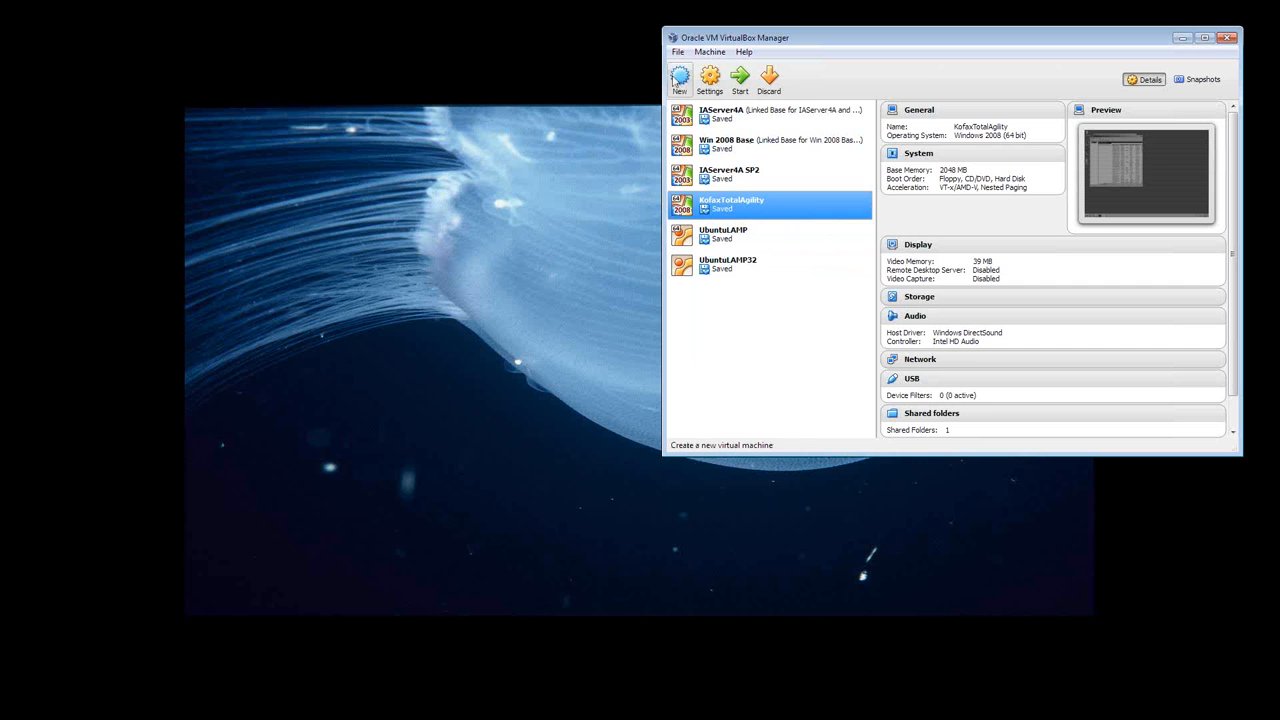
left_click_drag(731, 42, 731, 50)
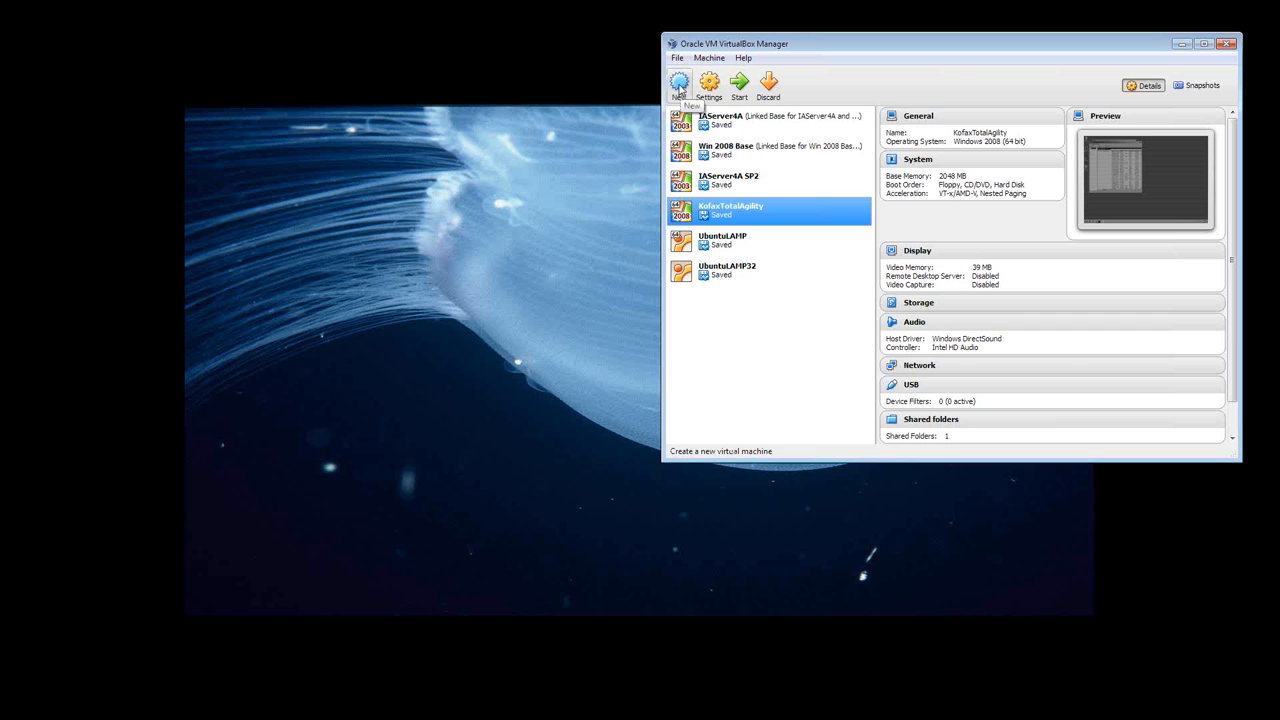
left_click(679, 84)
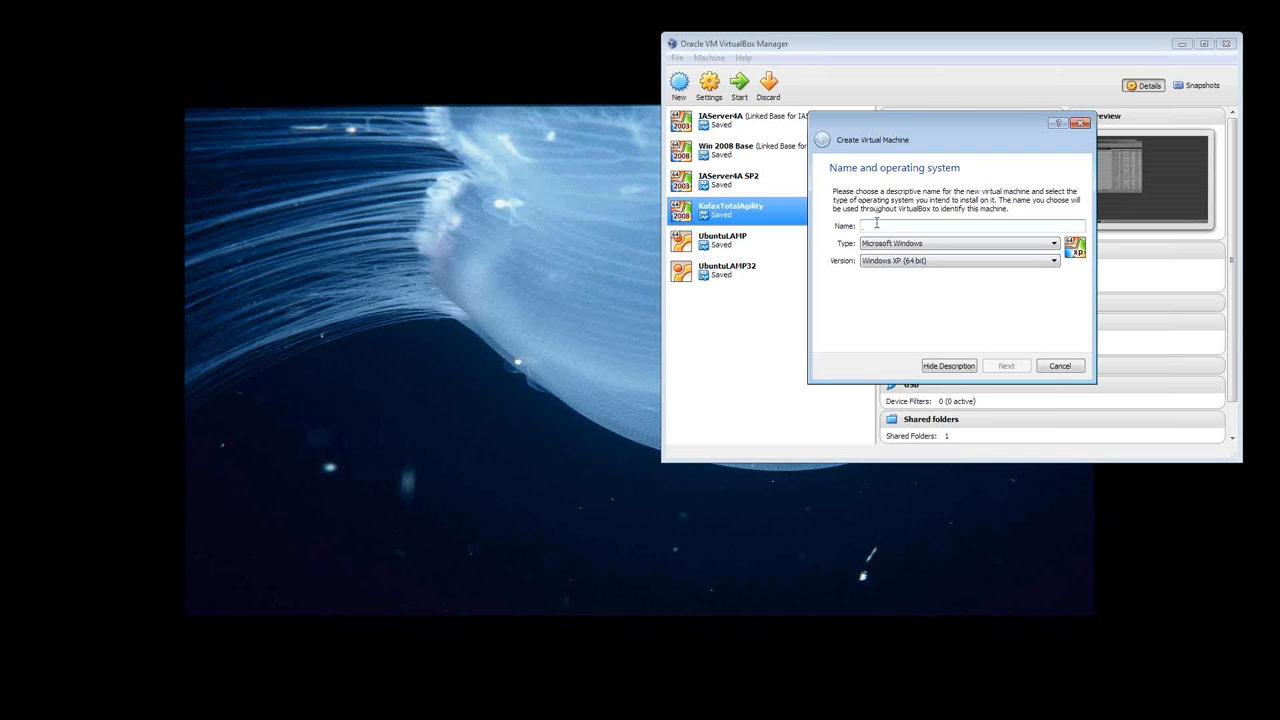
type("DrLsal")
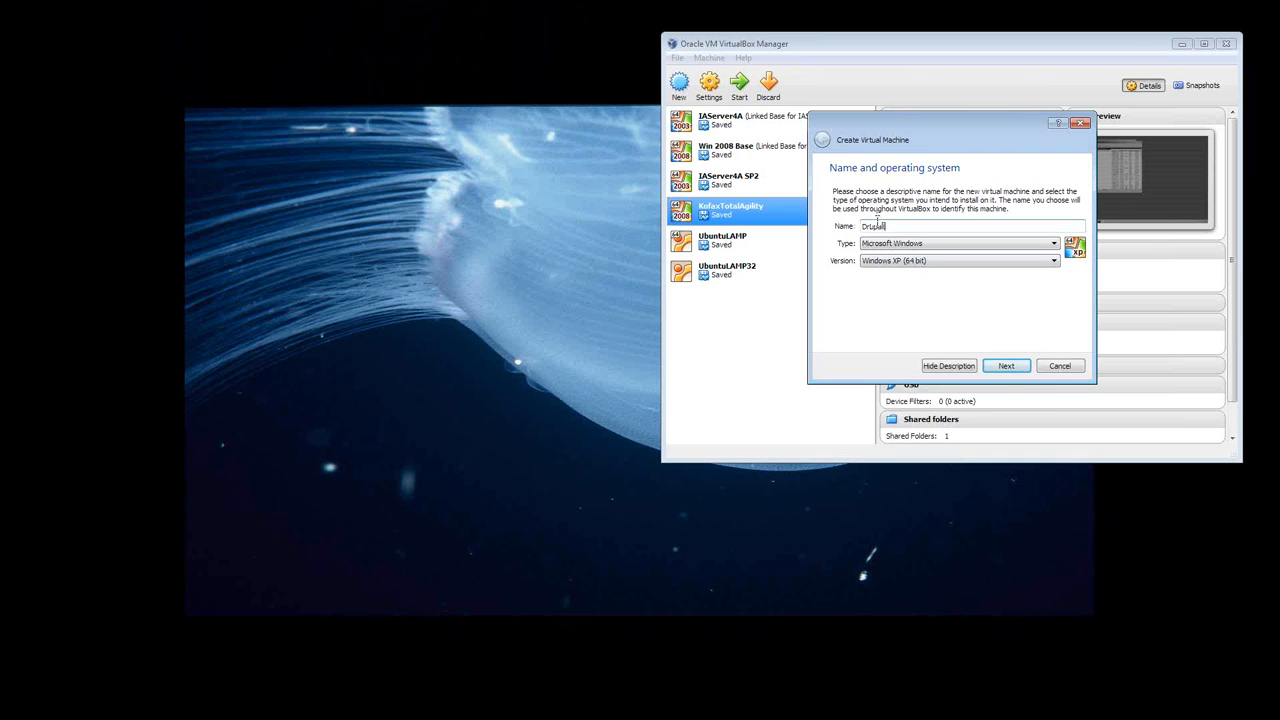
type("stac")
left_click_drag(906, 228, 858, 230)
left_click(1054, 246)
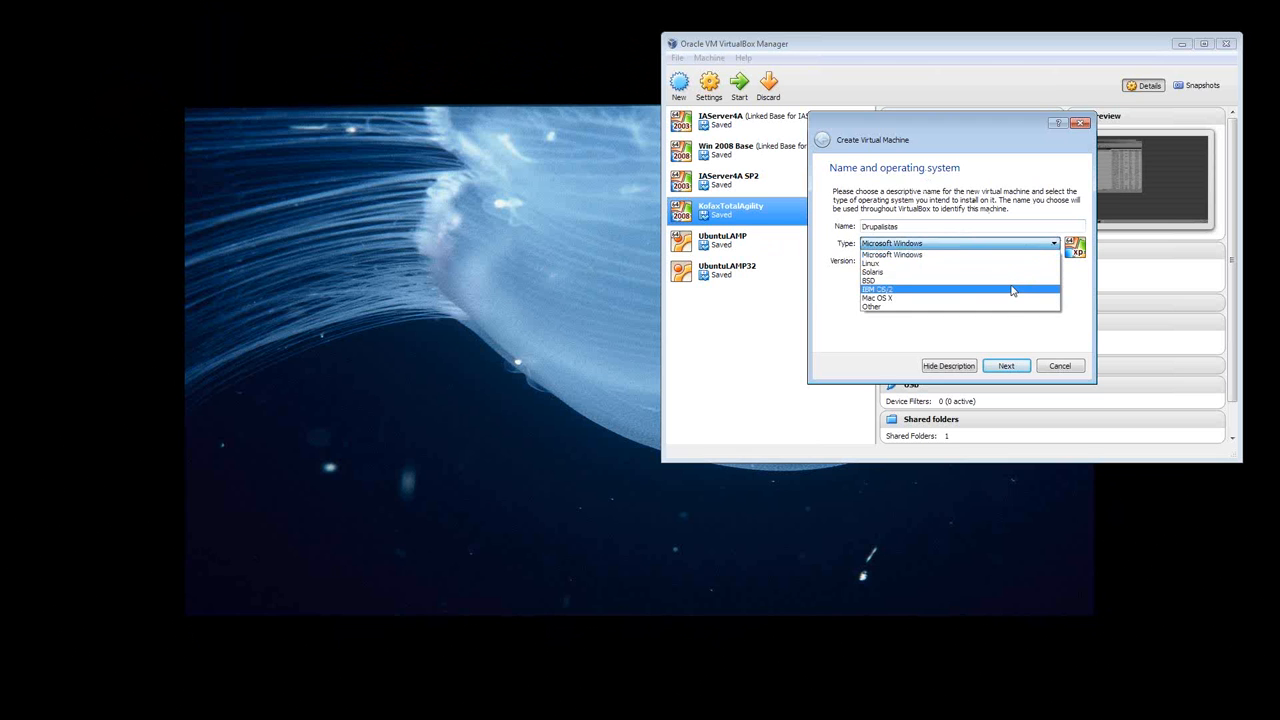
left_click(1003, 264)
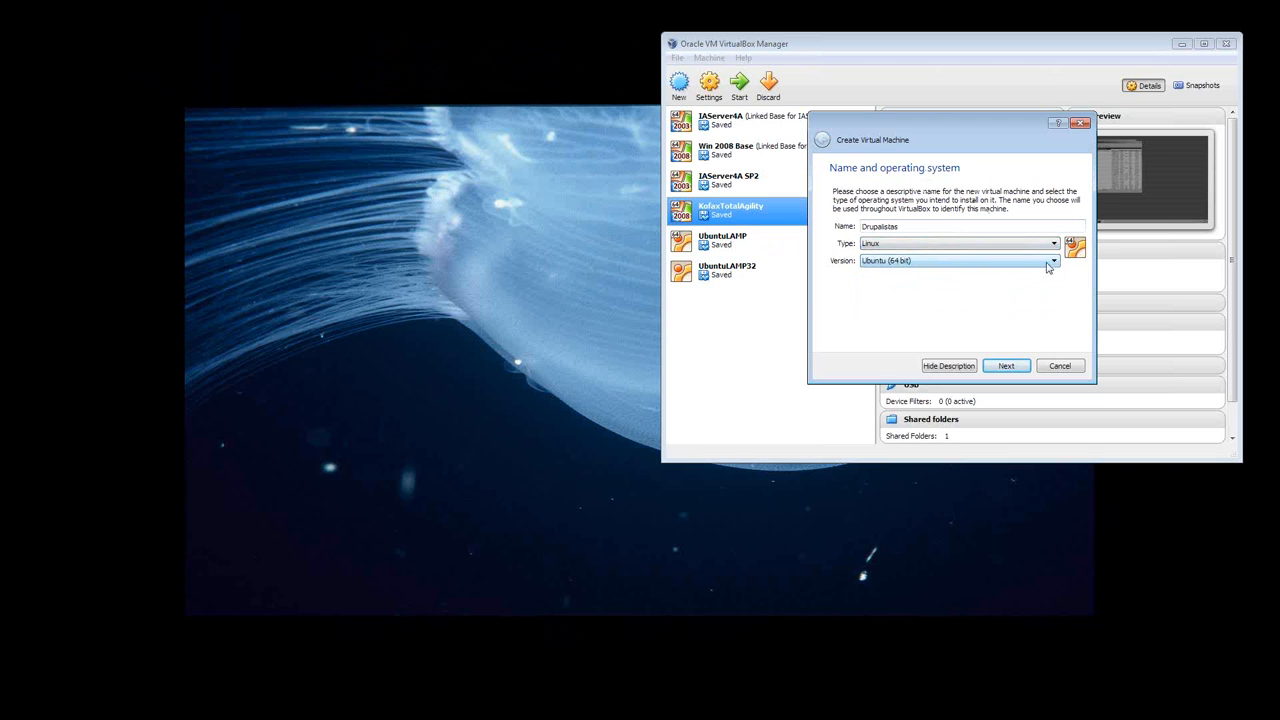
left_click(1054, 262)
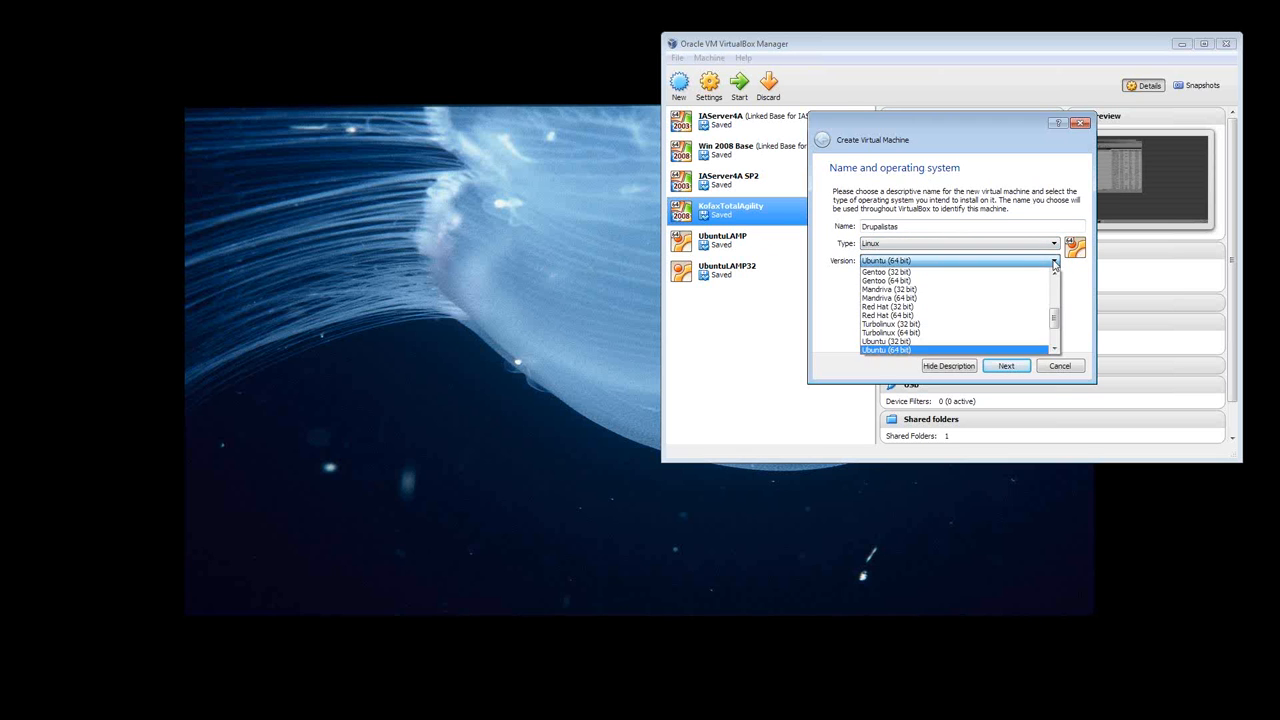
left_click(1010, 343)
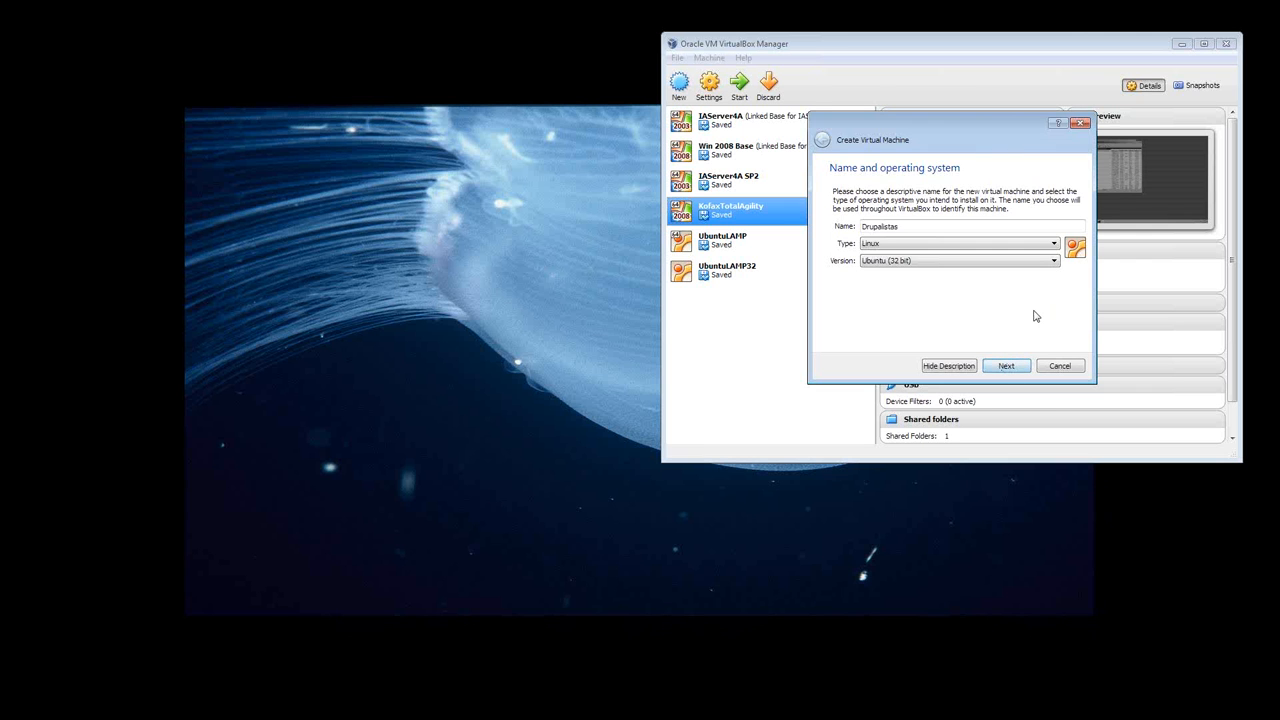
left_click(1007, 367)
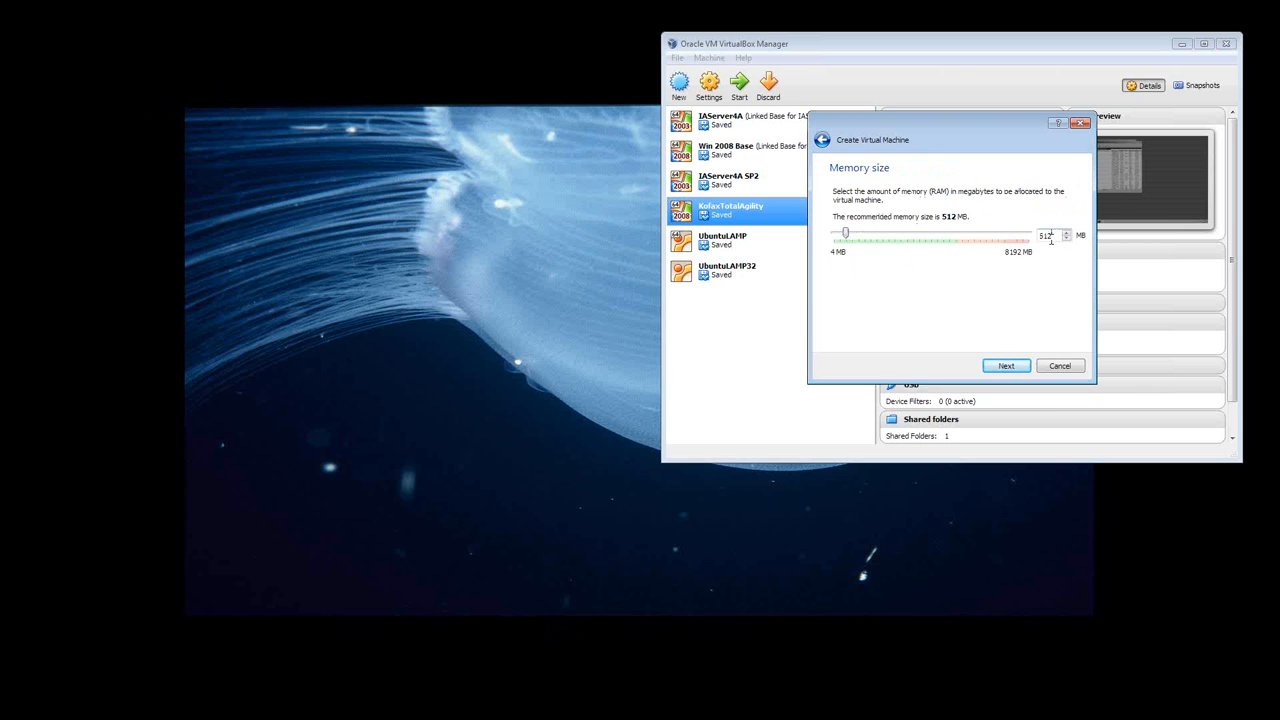
left_click_drag(1054, 236, 1033, 245)
type("1024")
left_click(1005, 366)
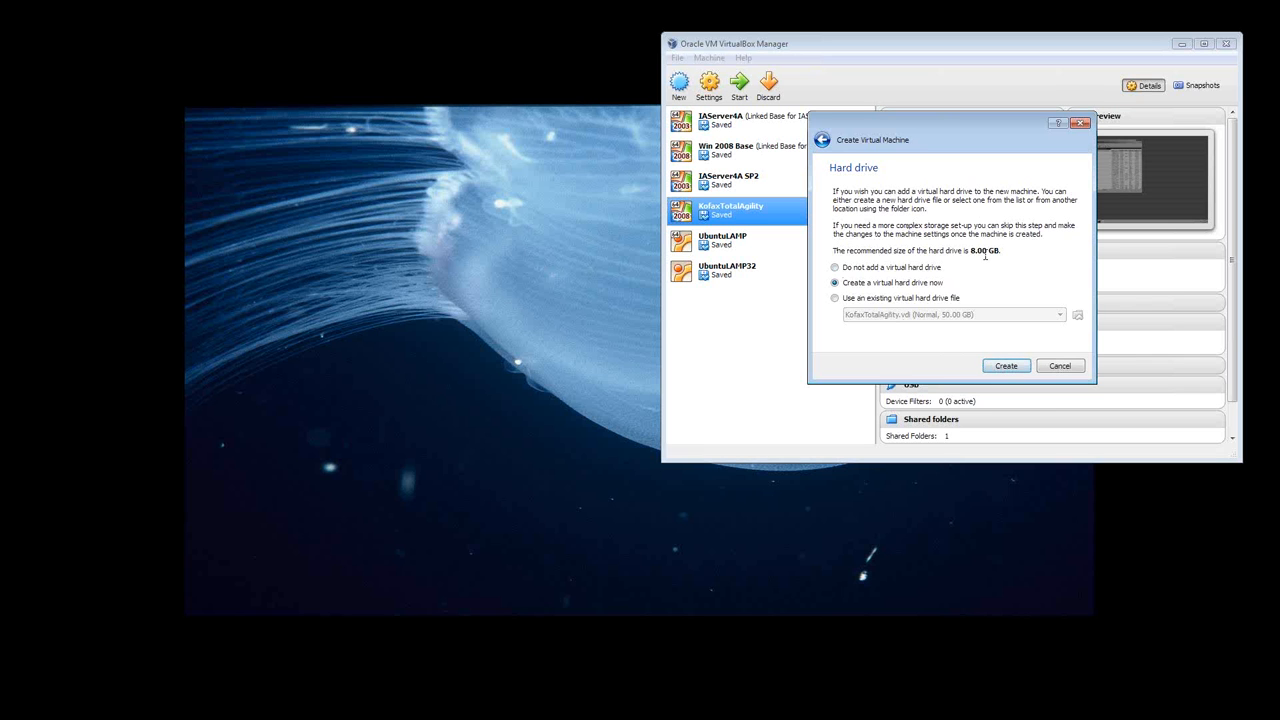
left_click(995, 367)
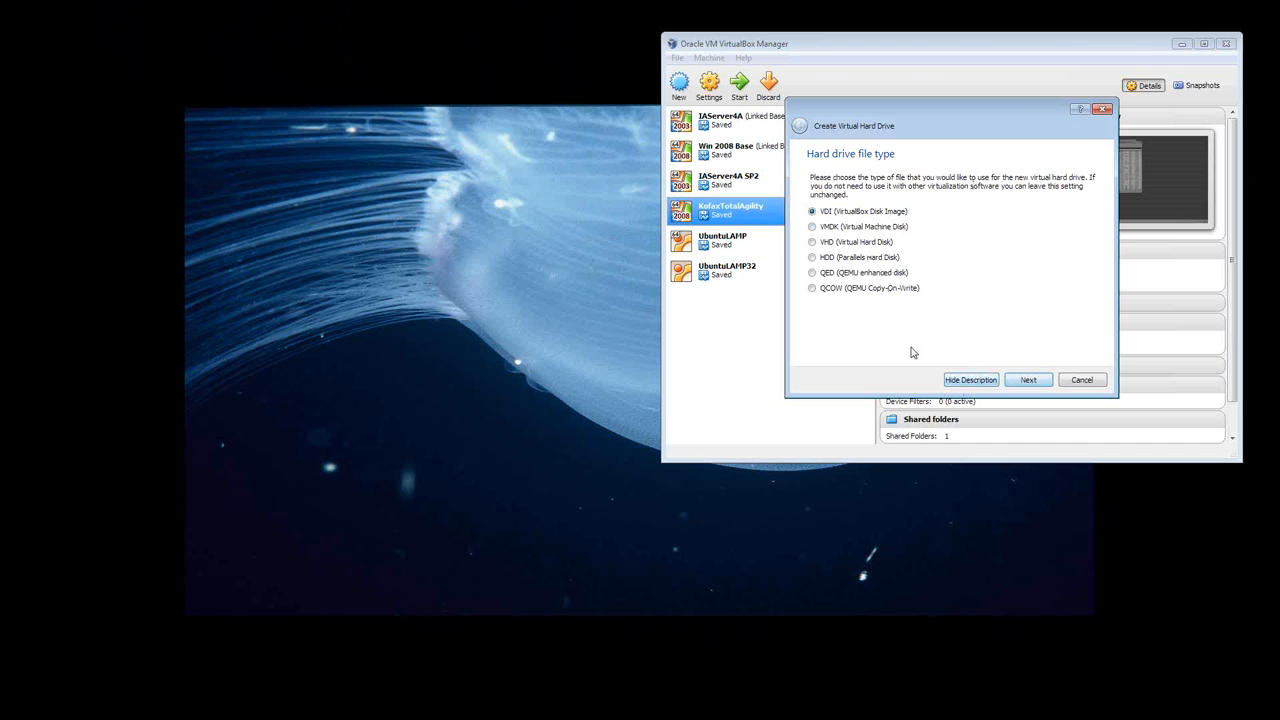
left_click(1078, 385)
left_click(1081, 381)
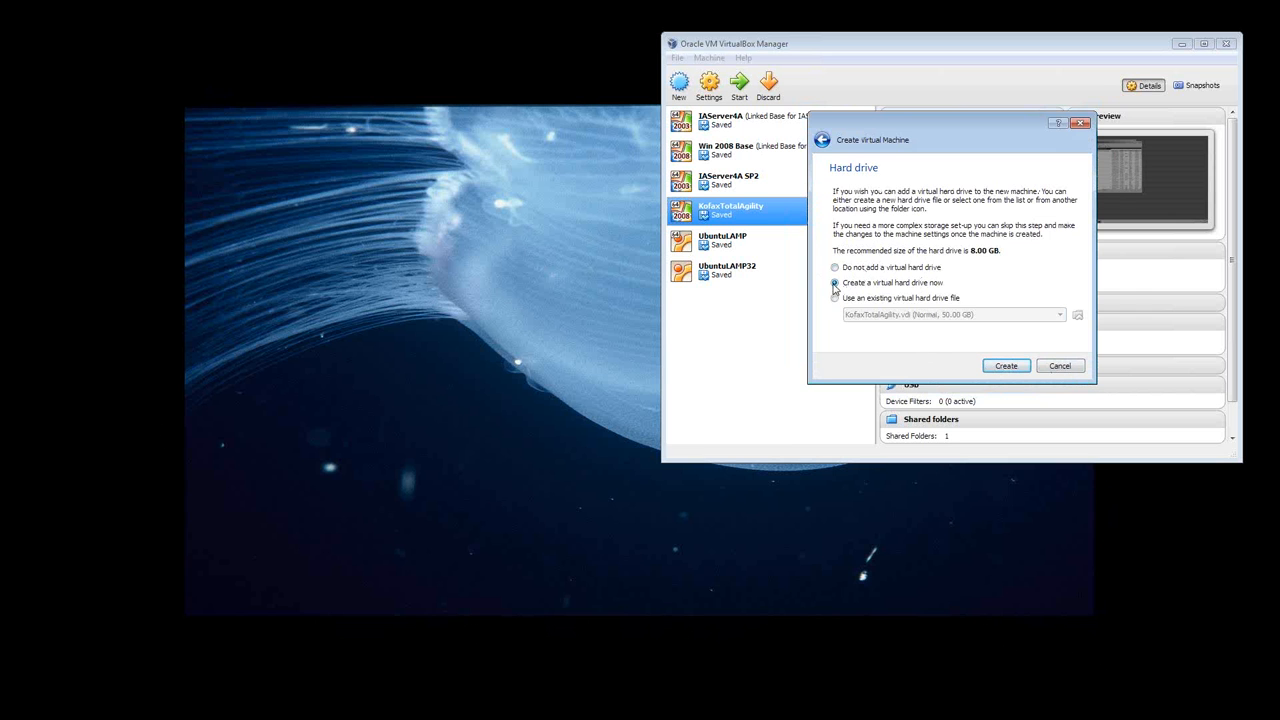
left_click(1003, 366)
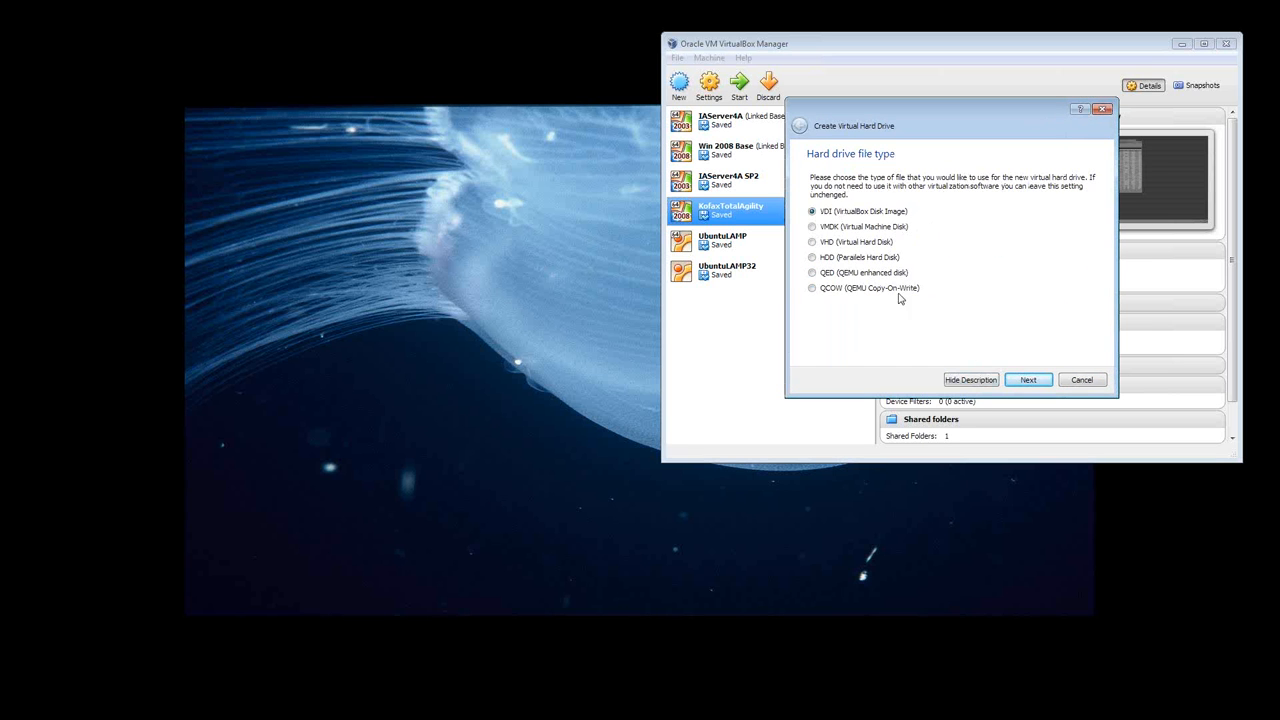
left_click(1028, 381)
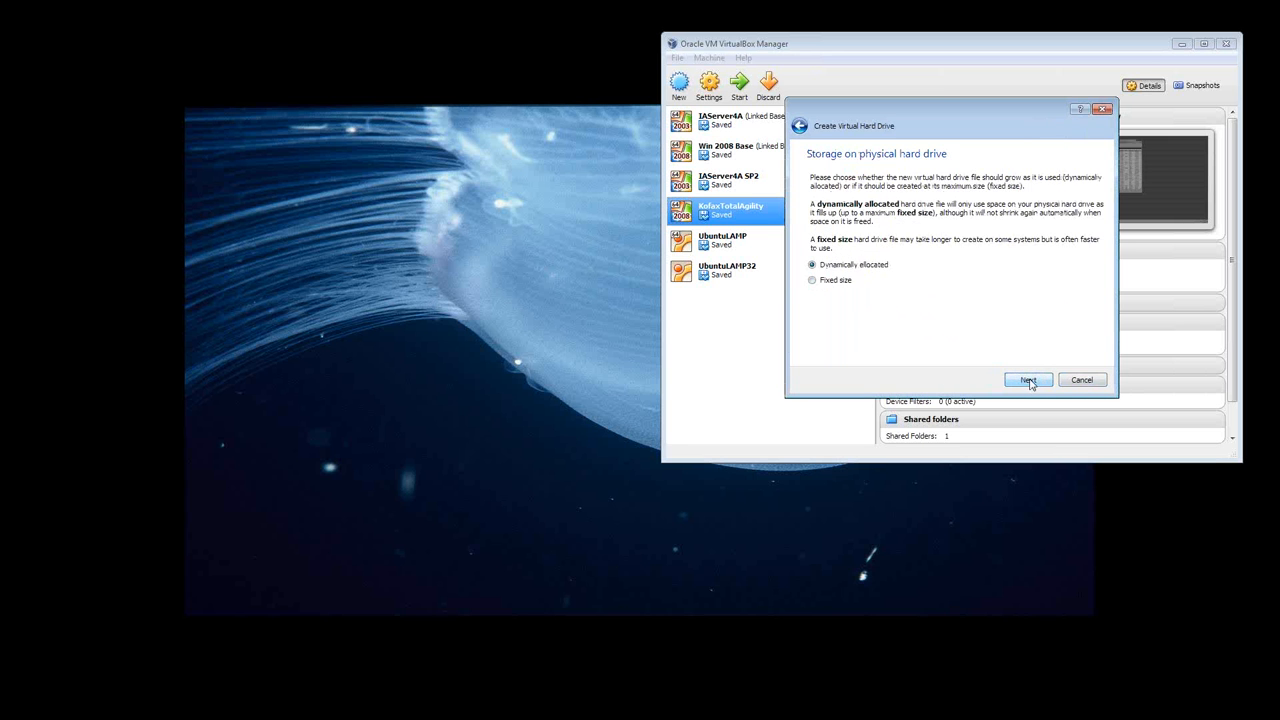
left_click(1080, 381)
left_click(1062, 368)
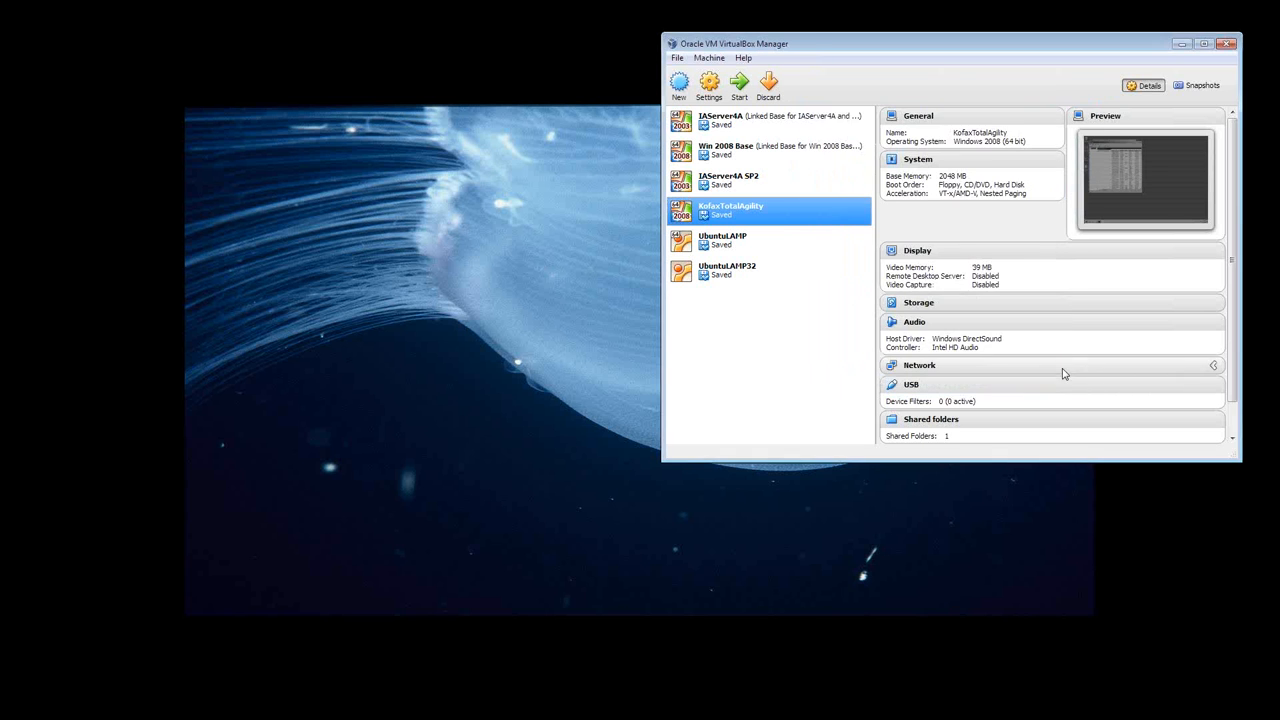
- Start a new virtual machine named Drupalistas with type Linux and version Ubuntu (32 bit)
left_click(679, 85)
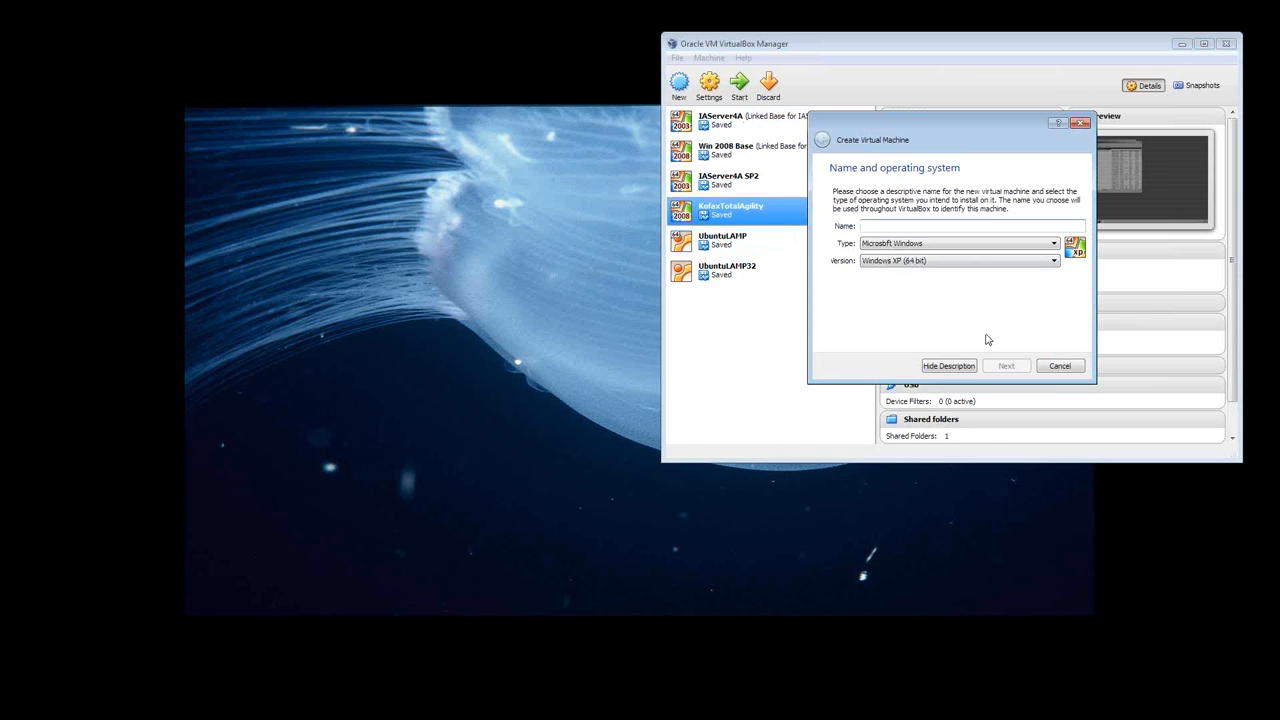
type("Crupalistas")
left_click(971, 243)
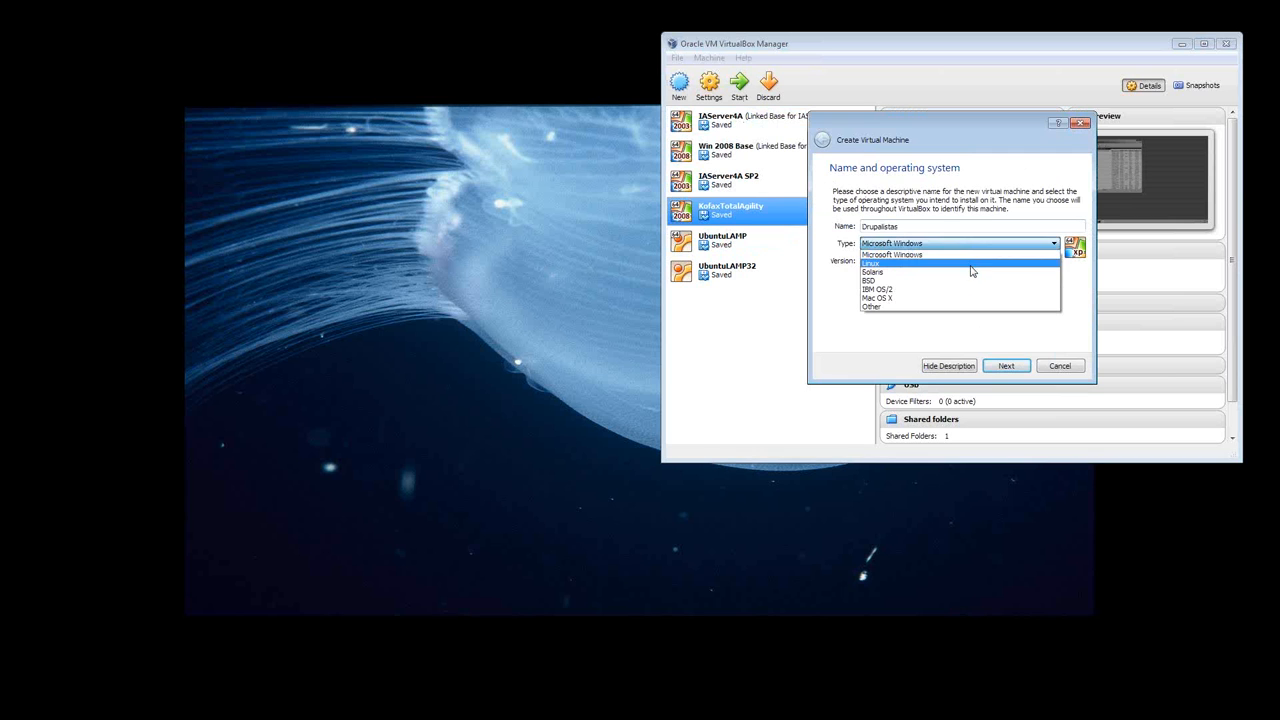
left_click(970, 265)
left_click(962, 261)
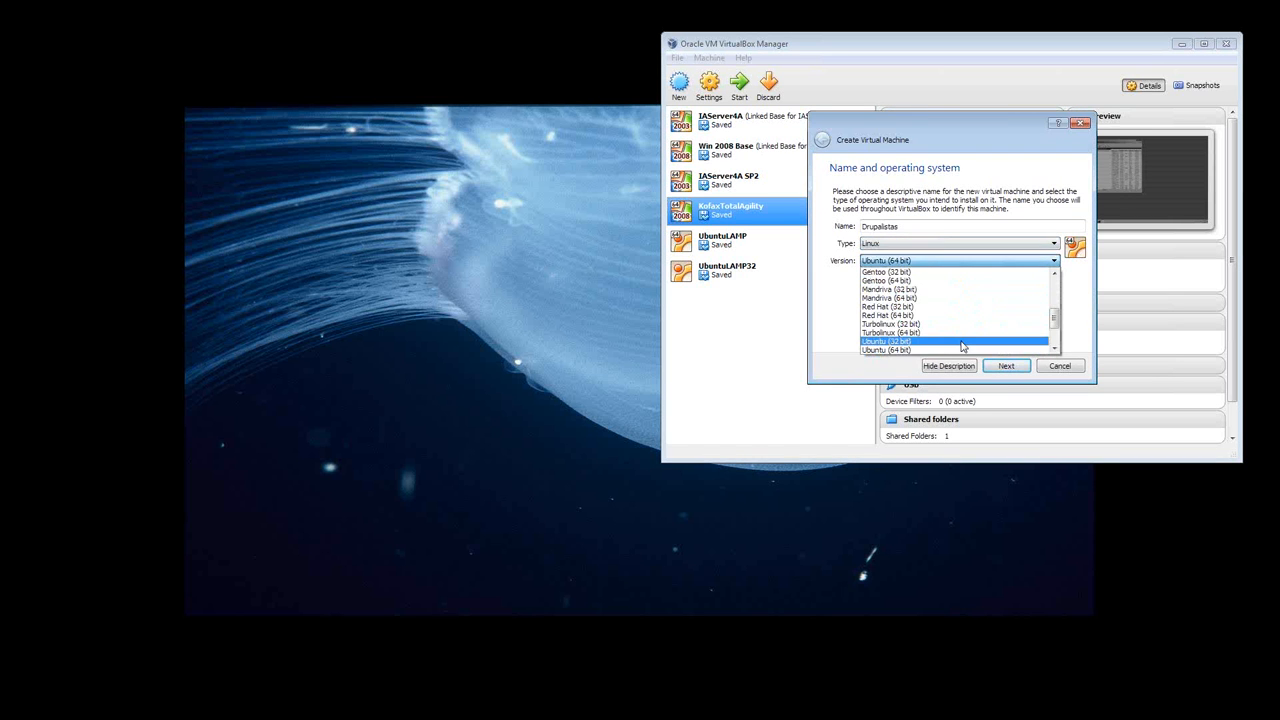
left_click(962, 342)
left_click(1003, 367)
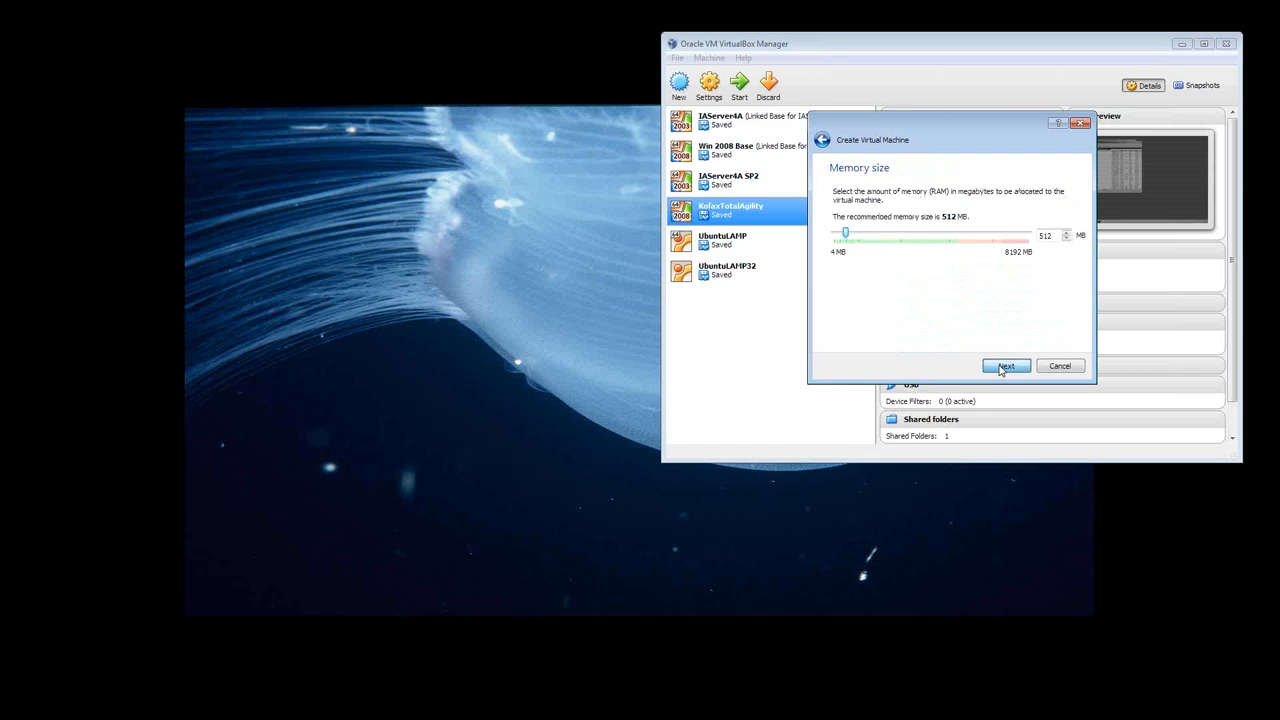
- Set the new virtual machine's memory size to 1024 MB and continue to its hard drive setup
double_click(1055, 235)
type("1024")
left_click(1008, 366)
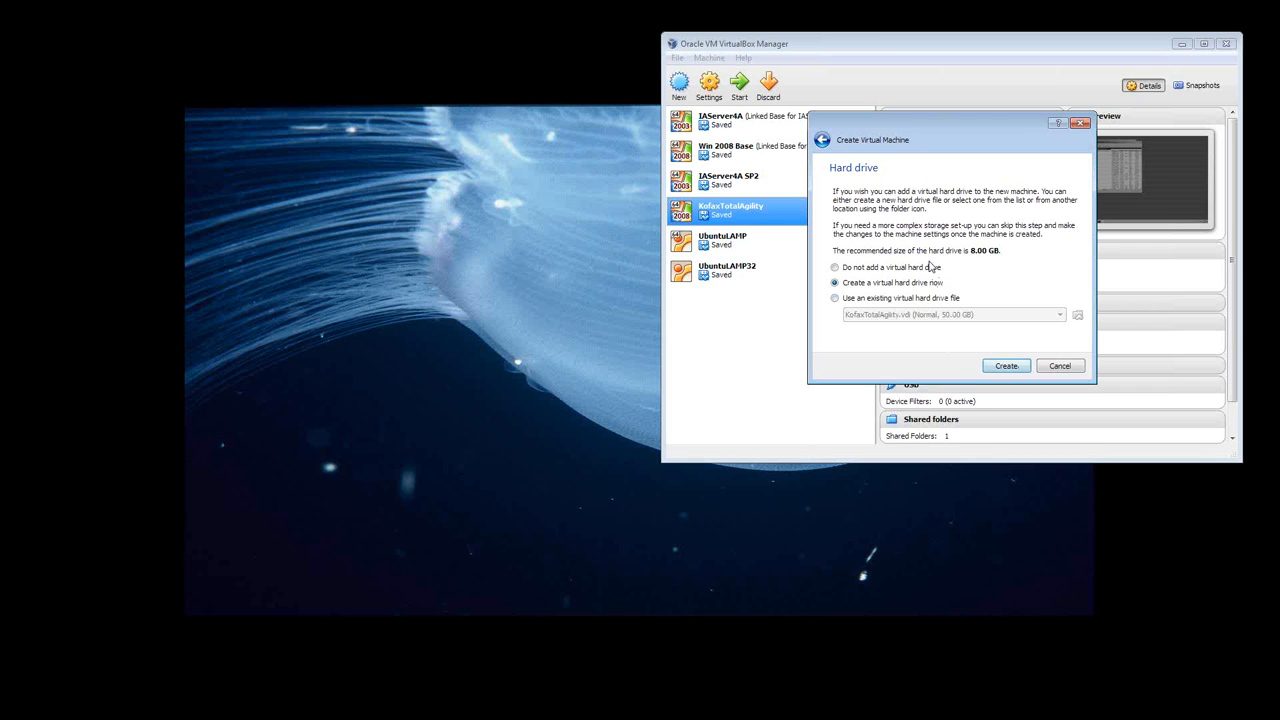
- Create a dynamically allocated VDI virtual hard drive of 8.00 GB named Drupalistas, keeping the default location, and finish the machine
left_click(1006, 367)
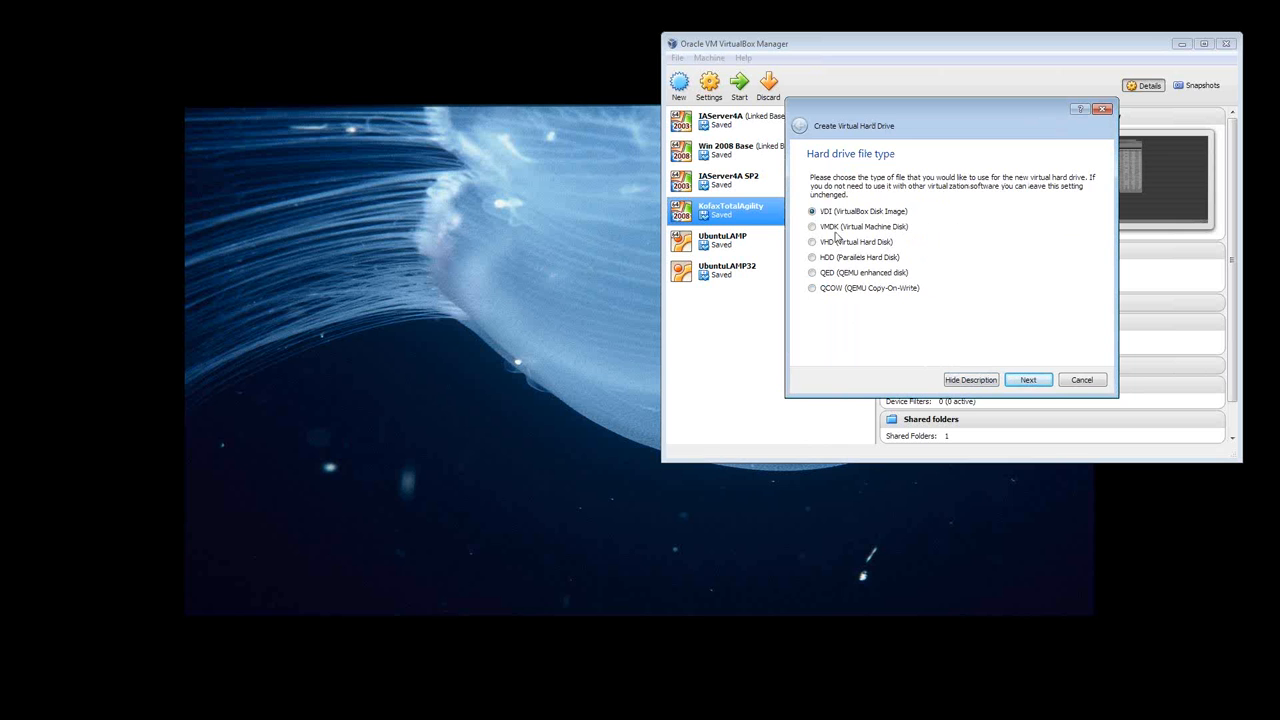
left_click(1026, 383)
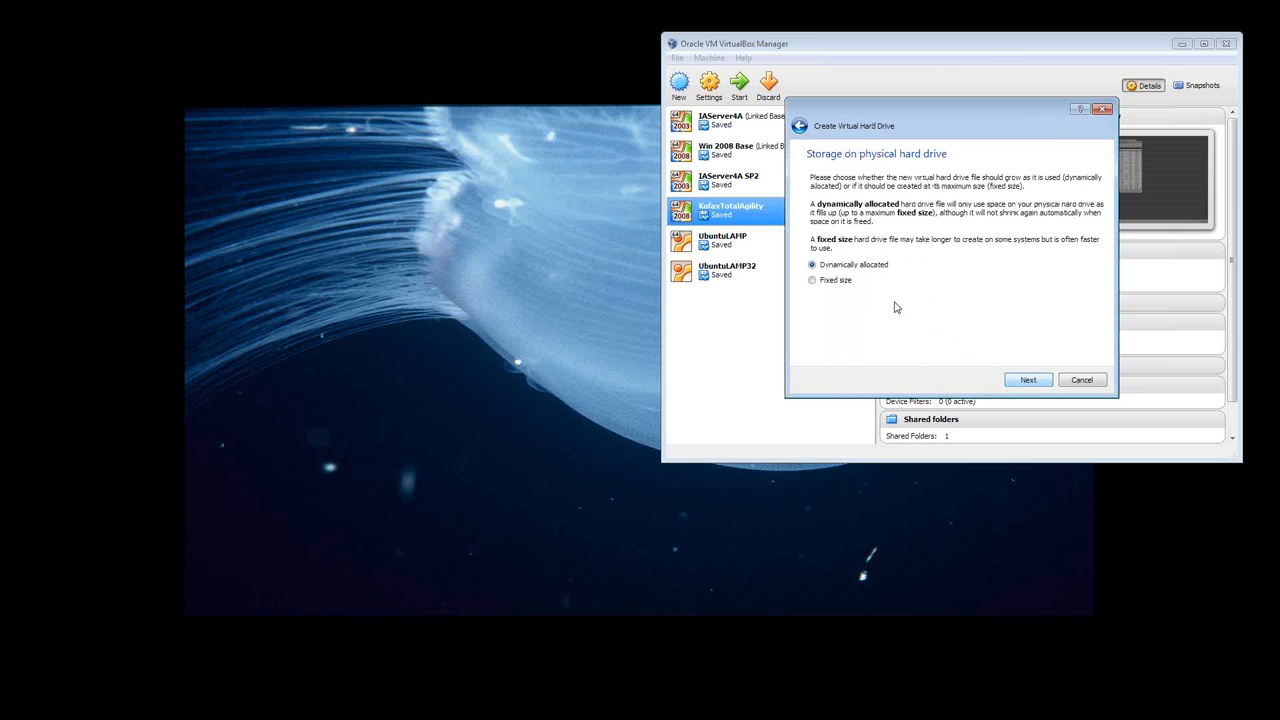
left_click(1037, 382)
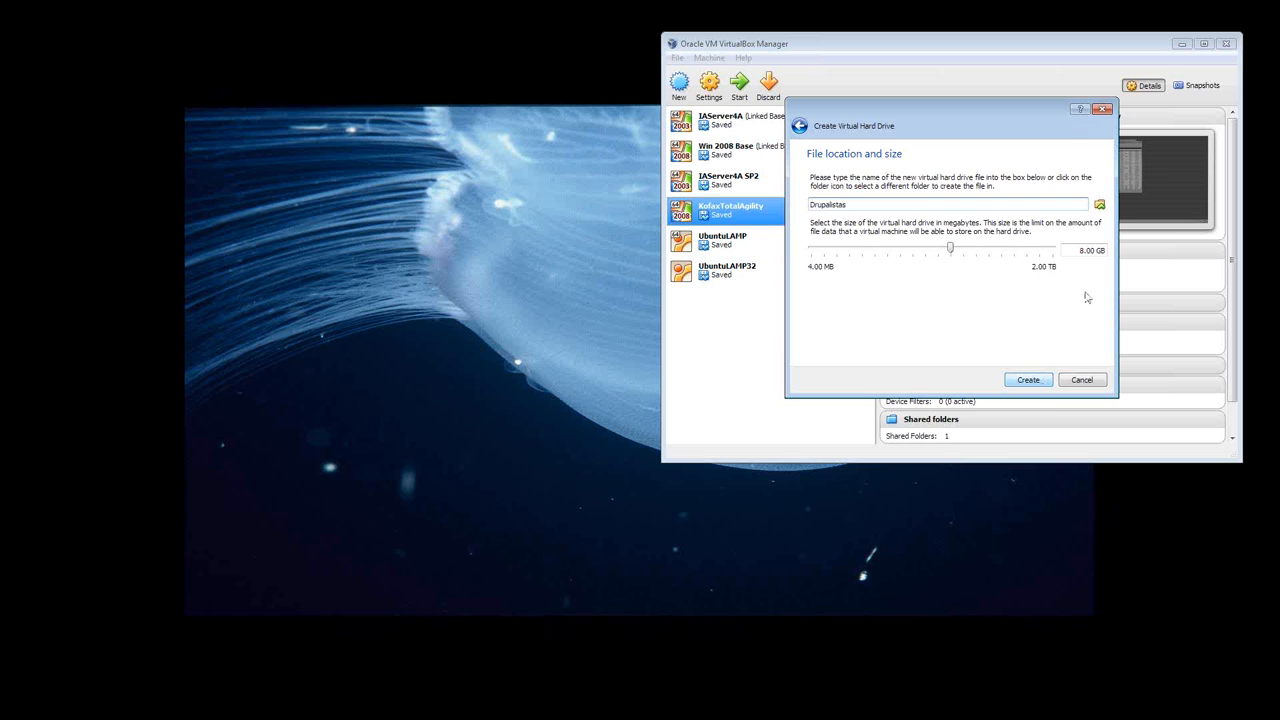
left_click(1099, 205)
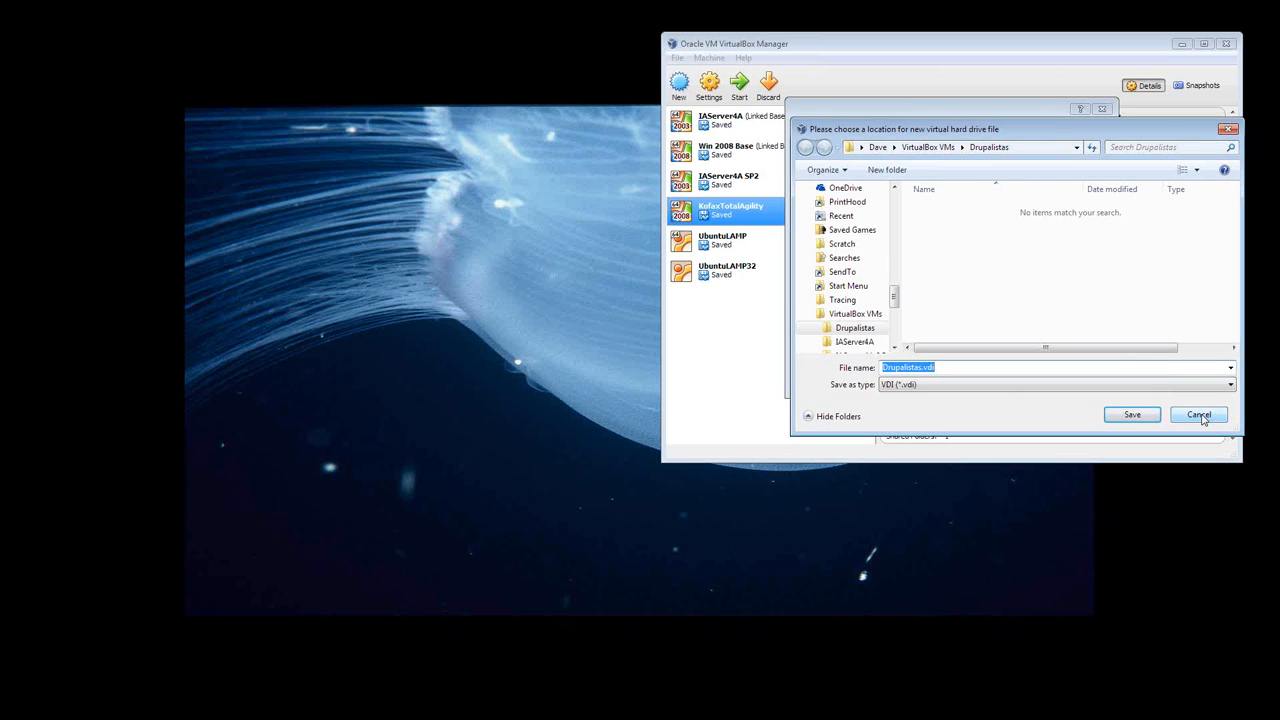
left_click(1202, 418)
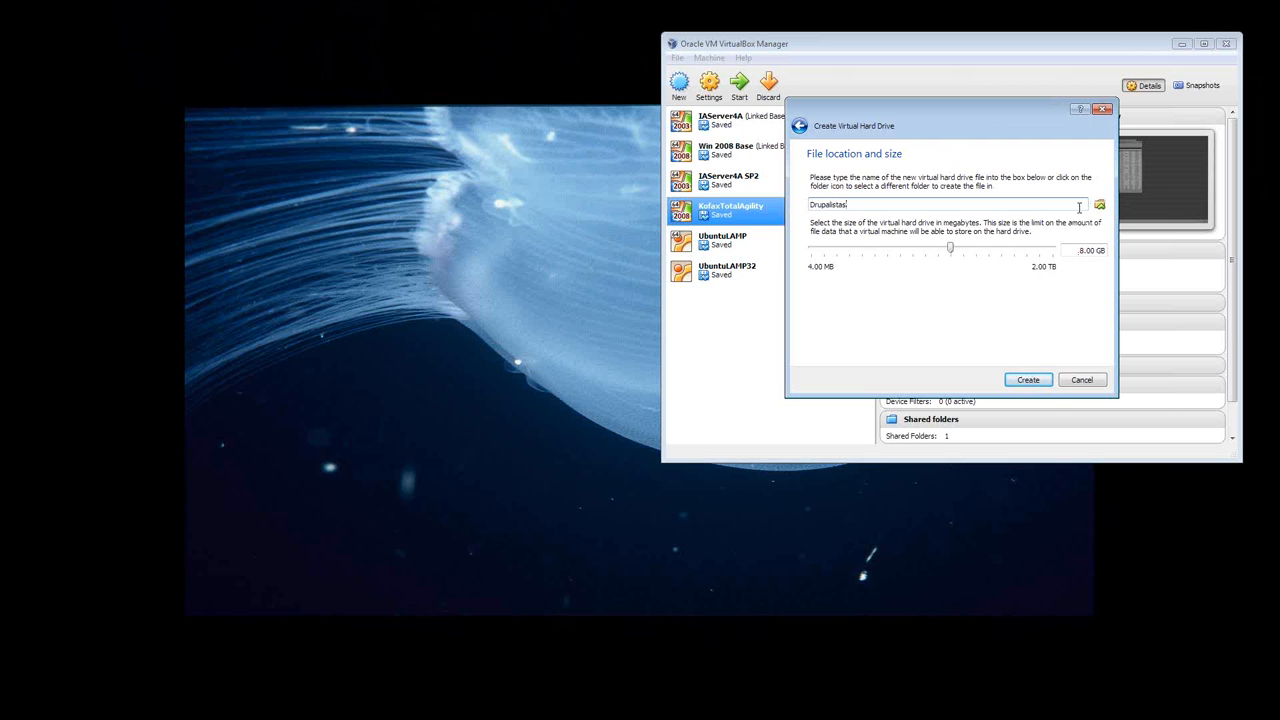
left_click(1030, 381)
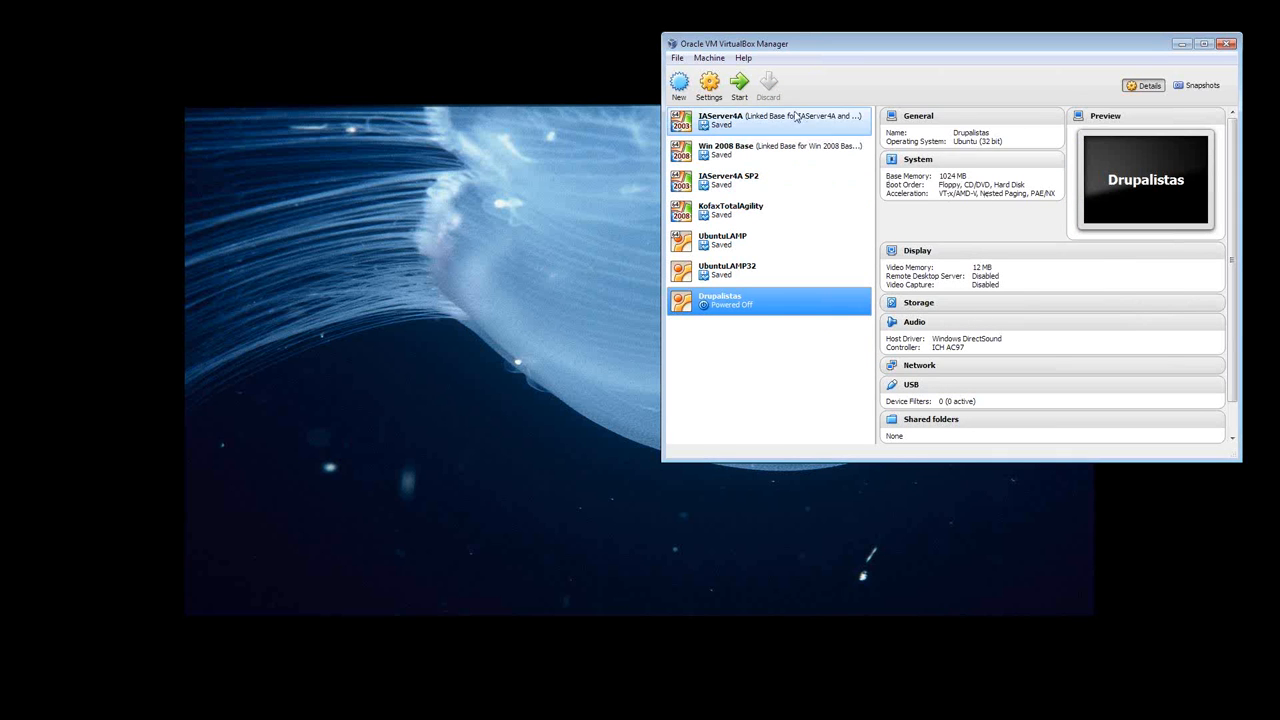
- In the Drupalistas machine's system settings, disable Floppy in the boot order
left_click(709, 88)
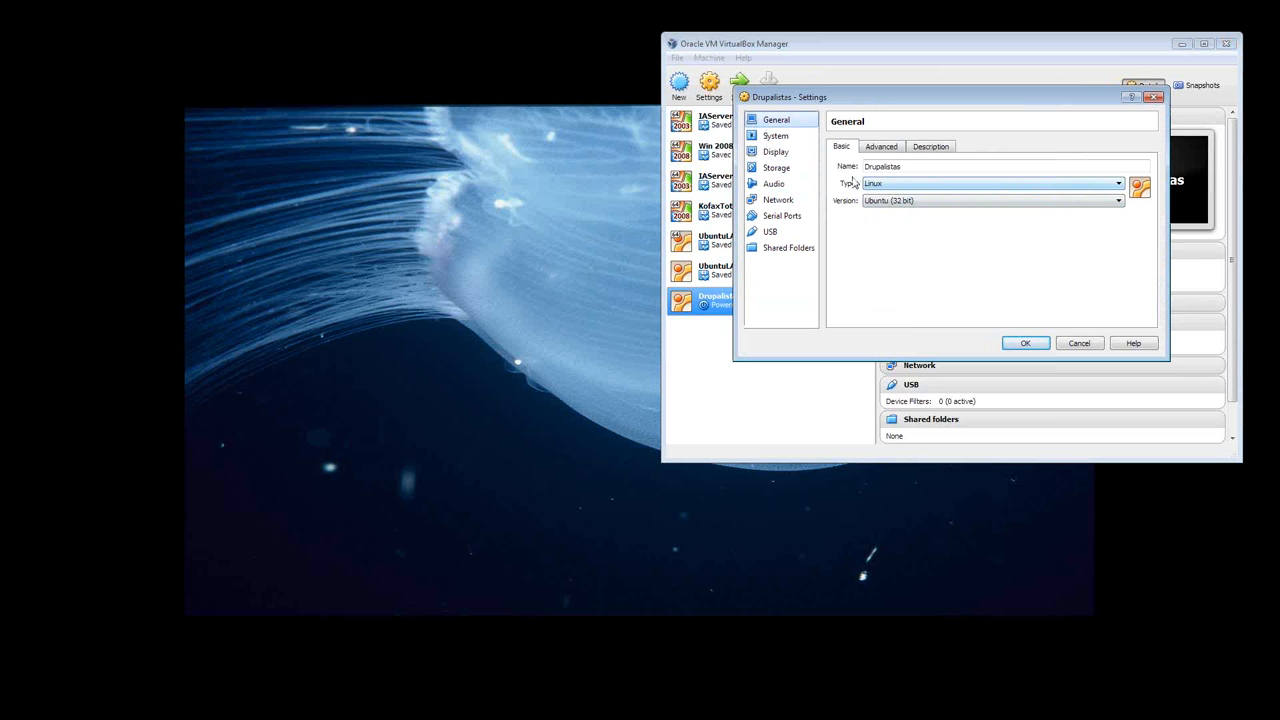
left_click(772, 139)
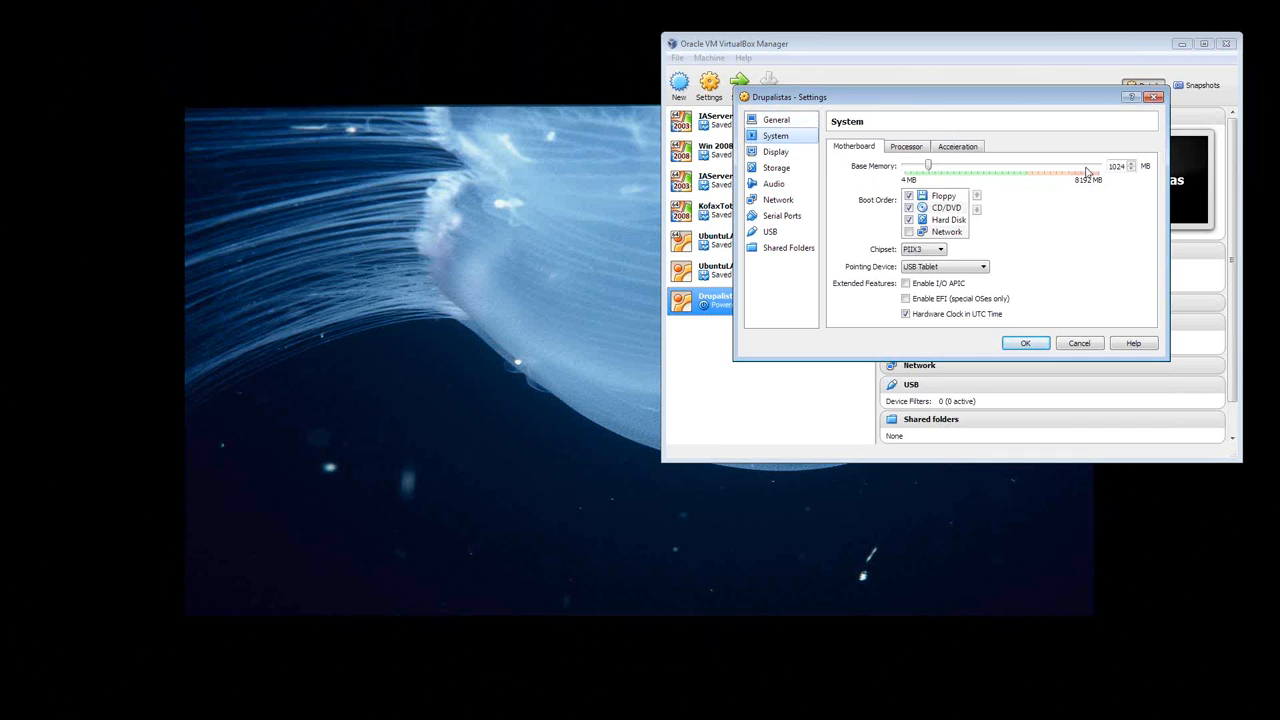
left_click(908, 197)
left_click(908, 197)
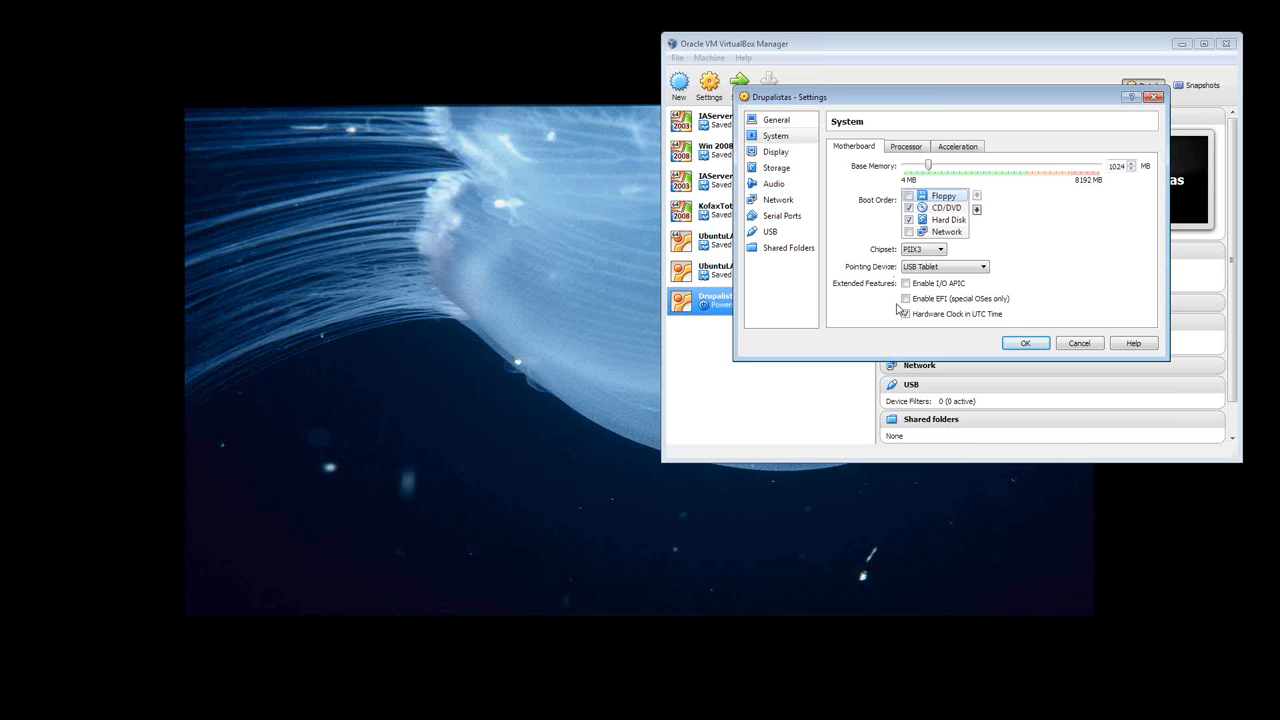
- Examine the Drupalistas machine's processor, video and general settings, moving the settings window to see the machine list
left_click(903, 147)
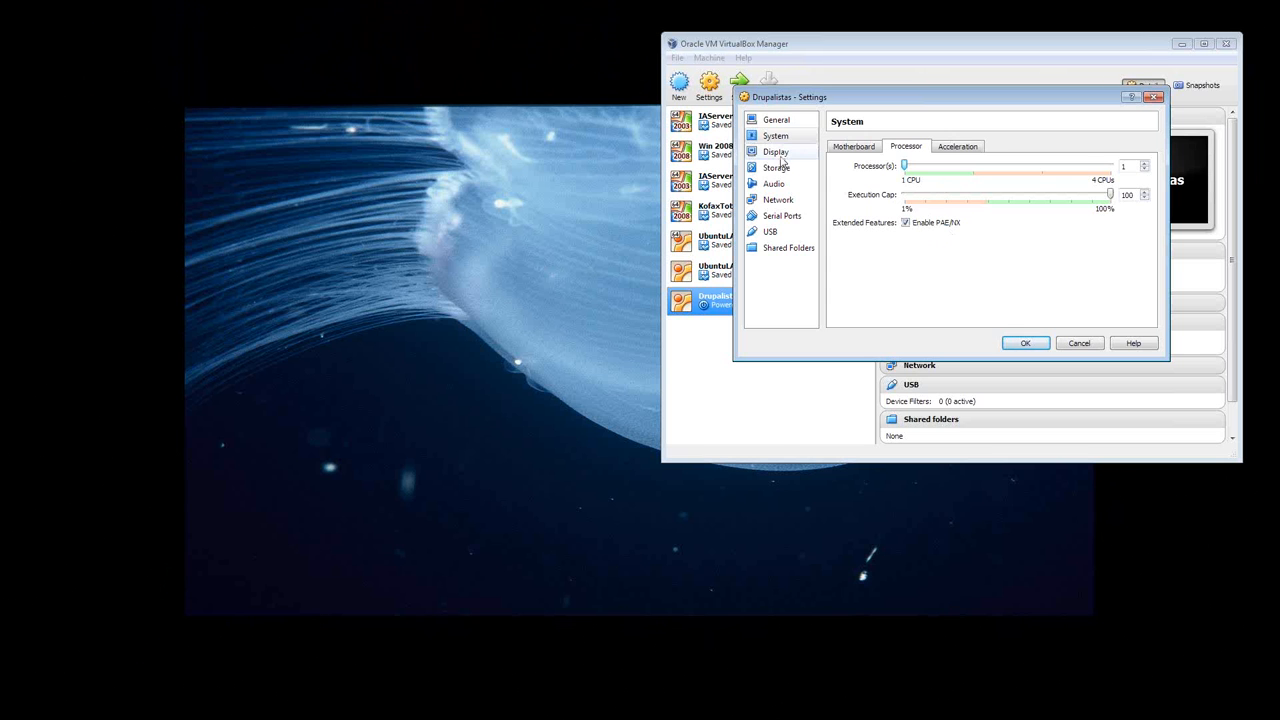
left_click(776, 154)
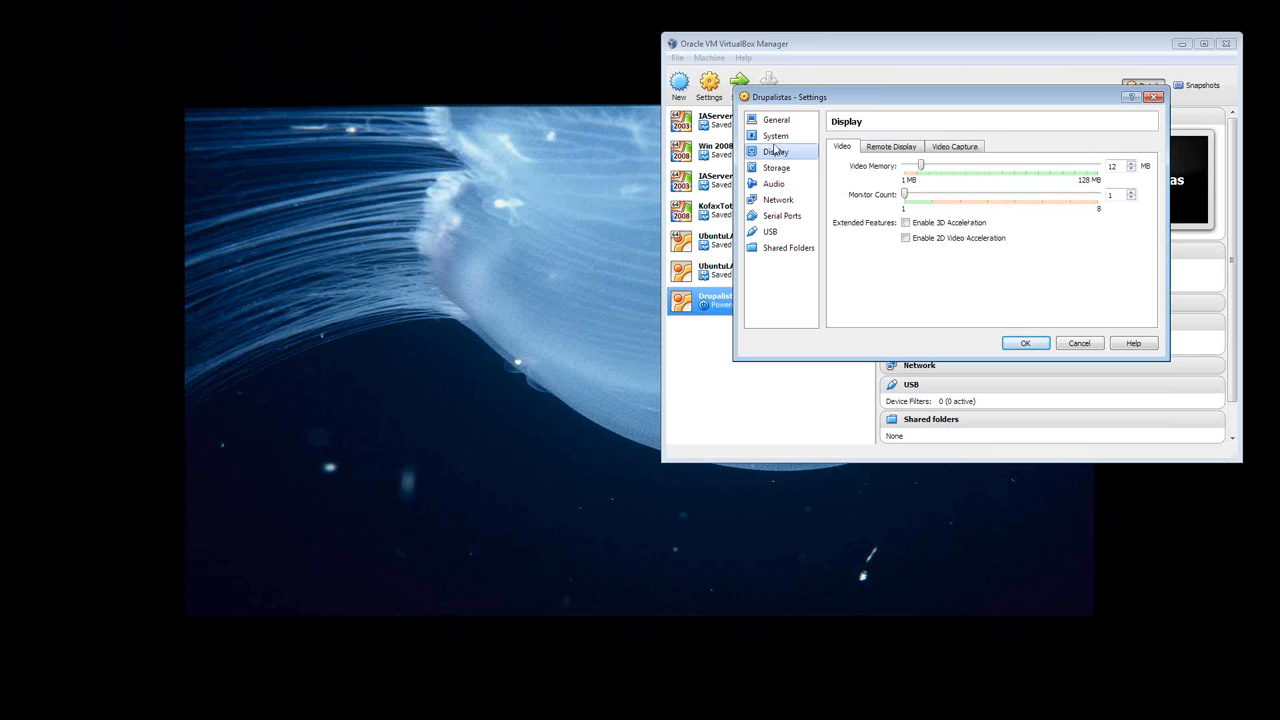
left_click(773, 137)
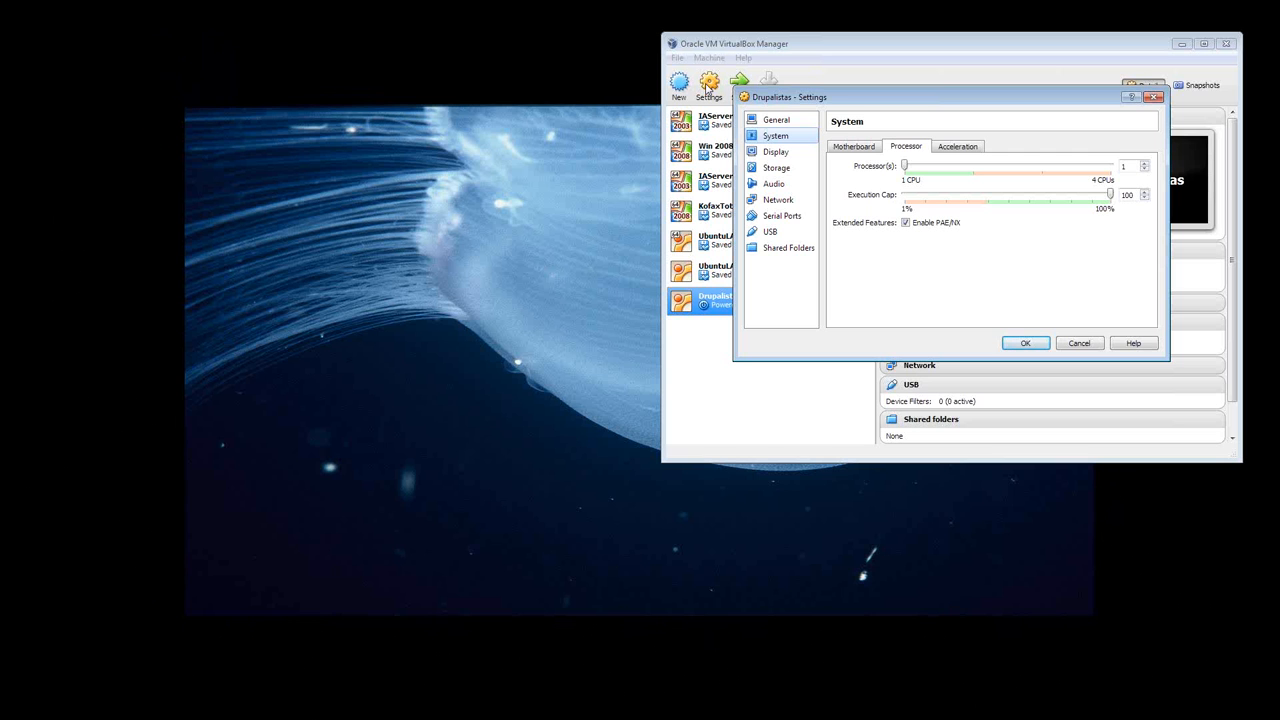
left_click(780, 121)
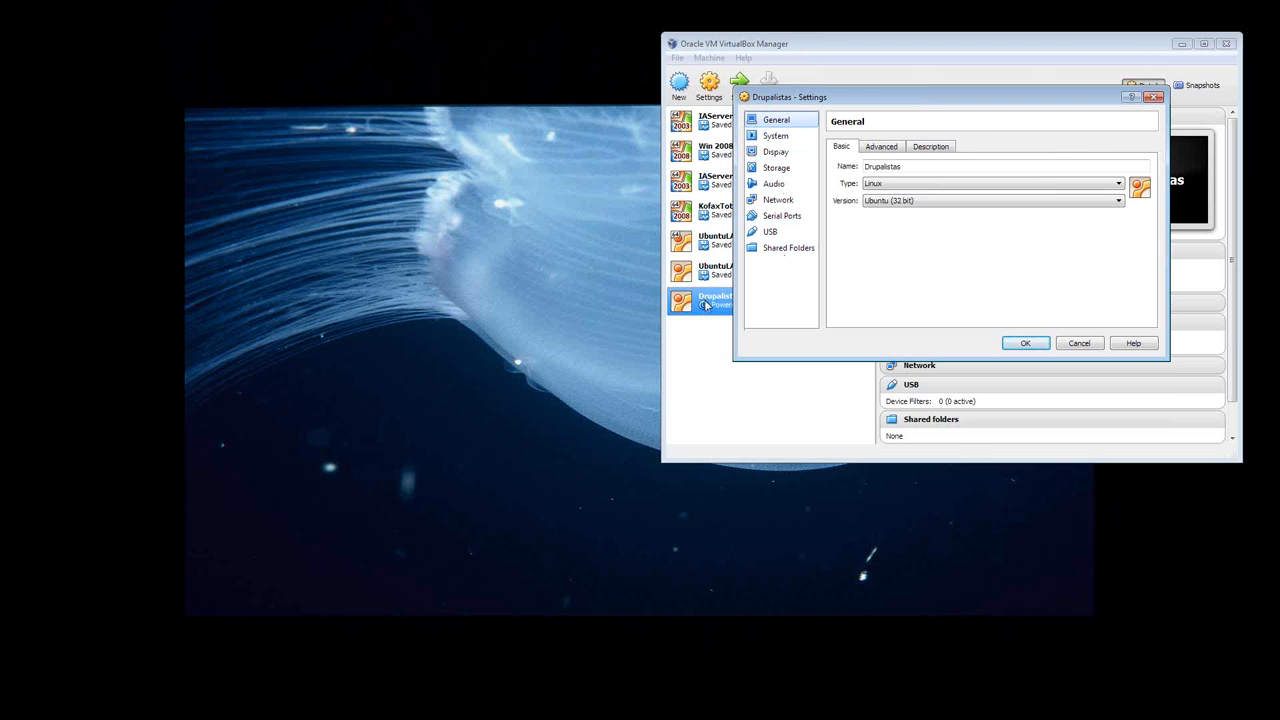
left_click_drag(938, 97, 1028, 165)
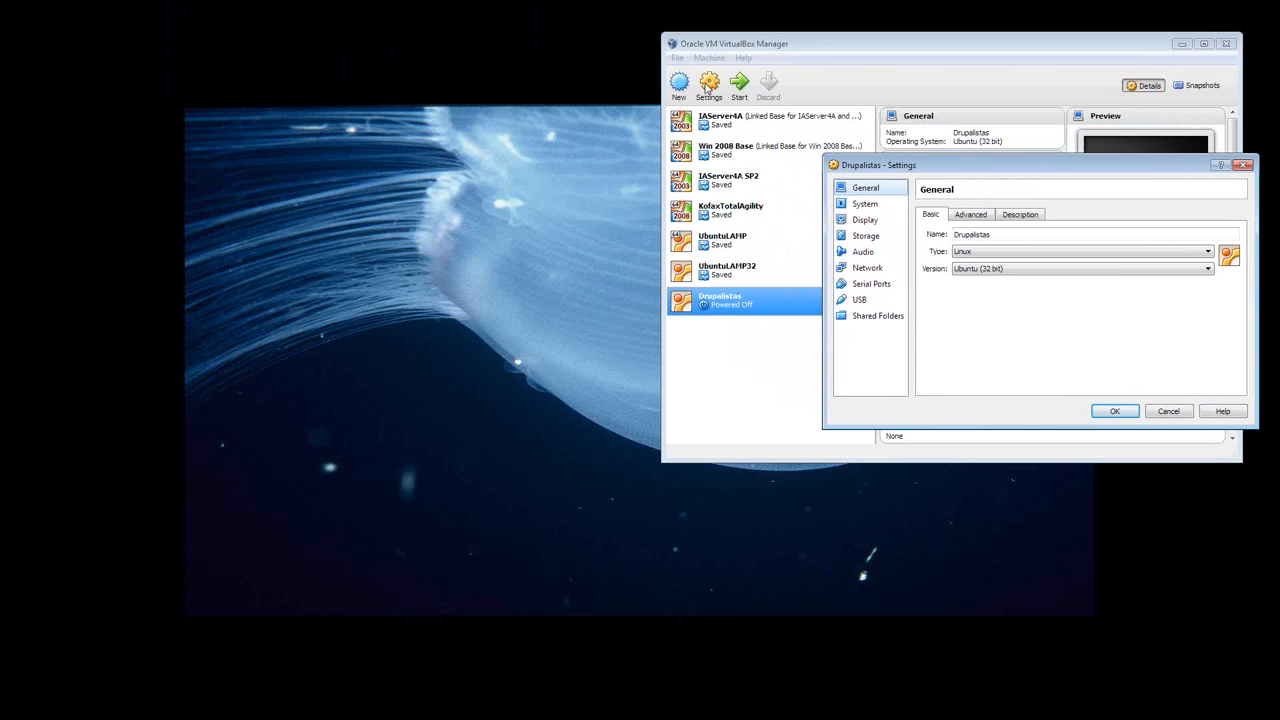
left_click_drag(903, 166, 842, 90)
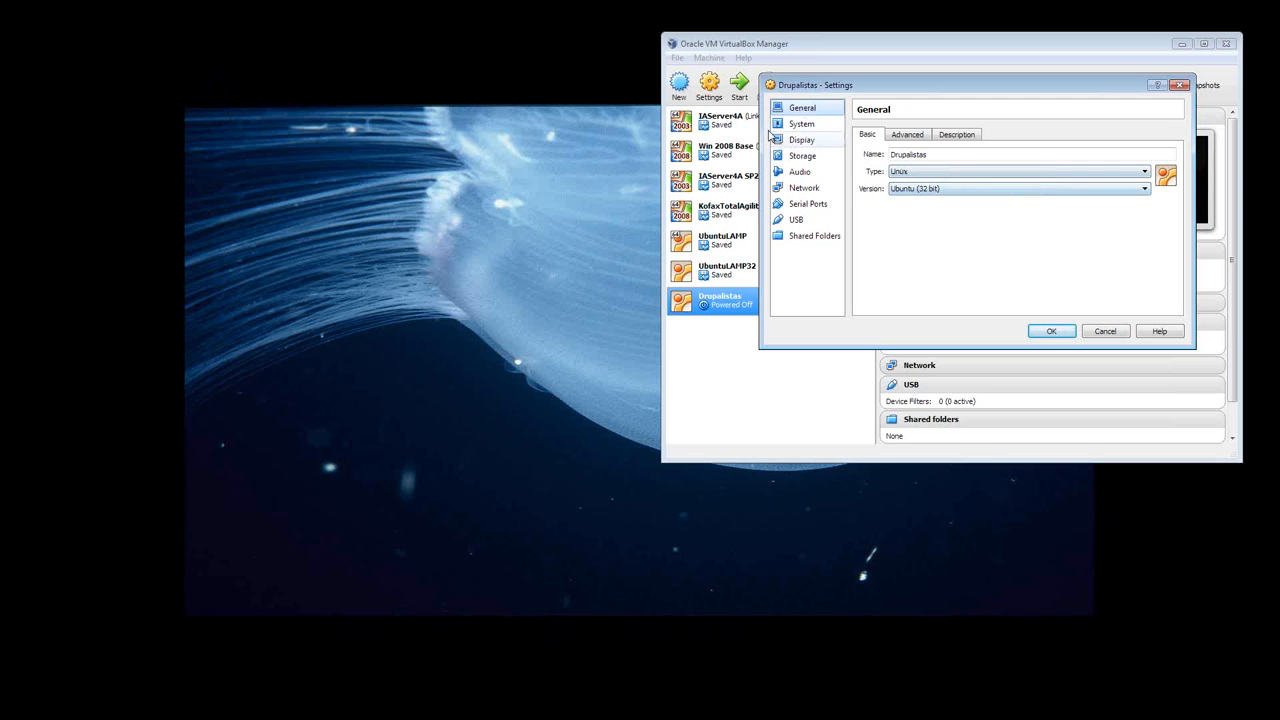
- Review the Drupalistas machine's motherboard and display settings, and select the empty IDE optical drive in its storage settings
left_click(800, 125)
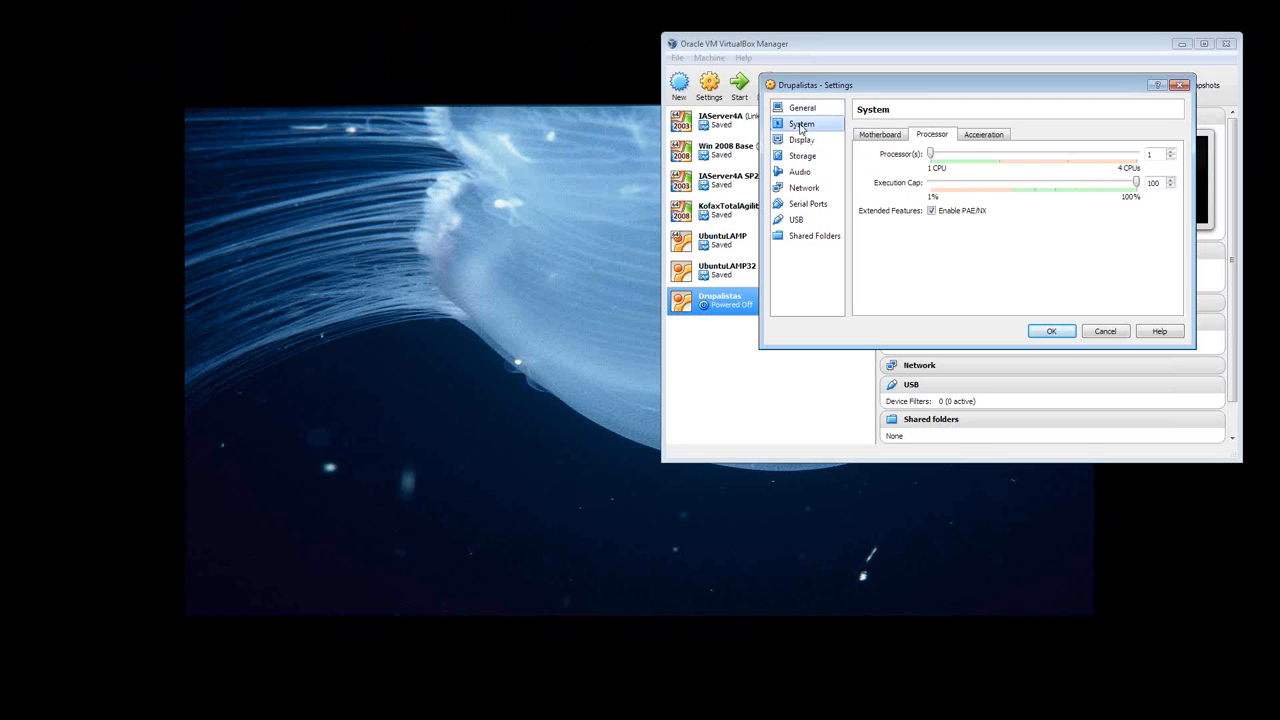
left_click(878, 136)
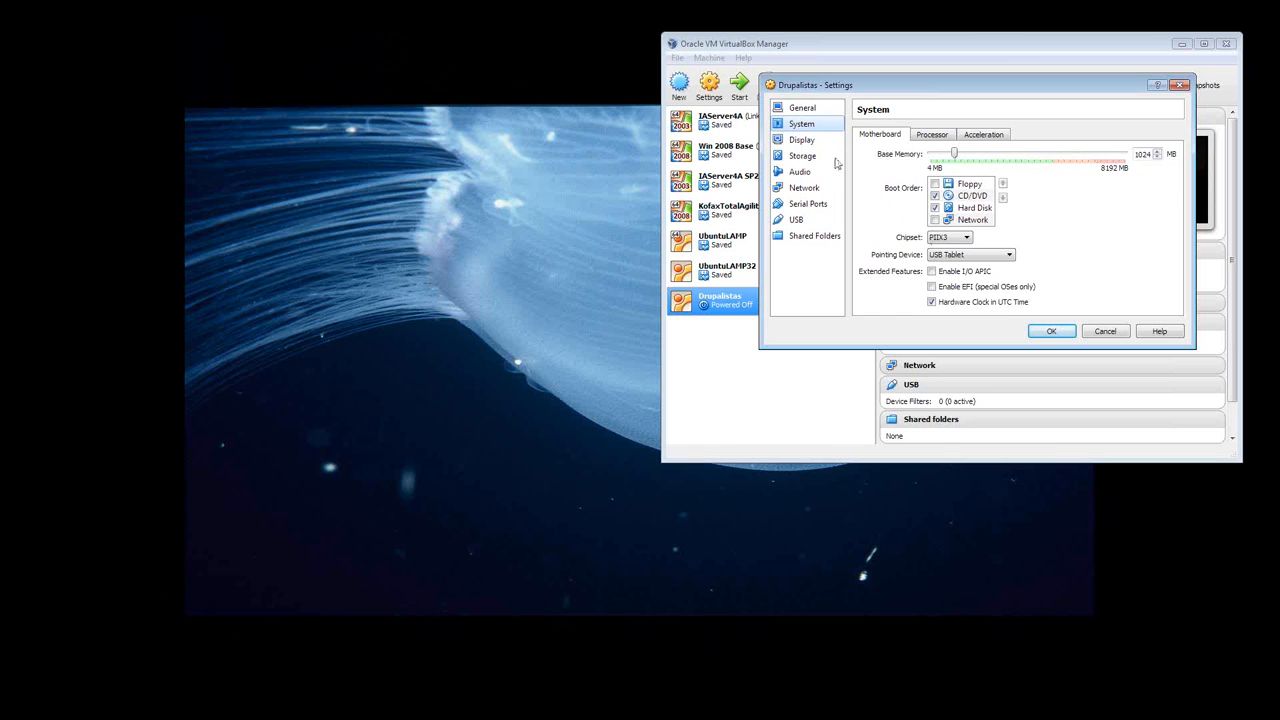
left_click(805, 140)
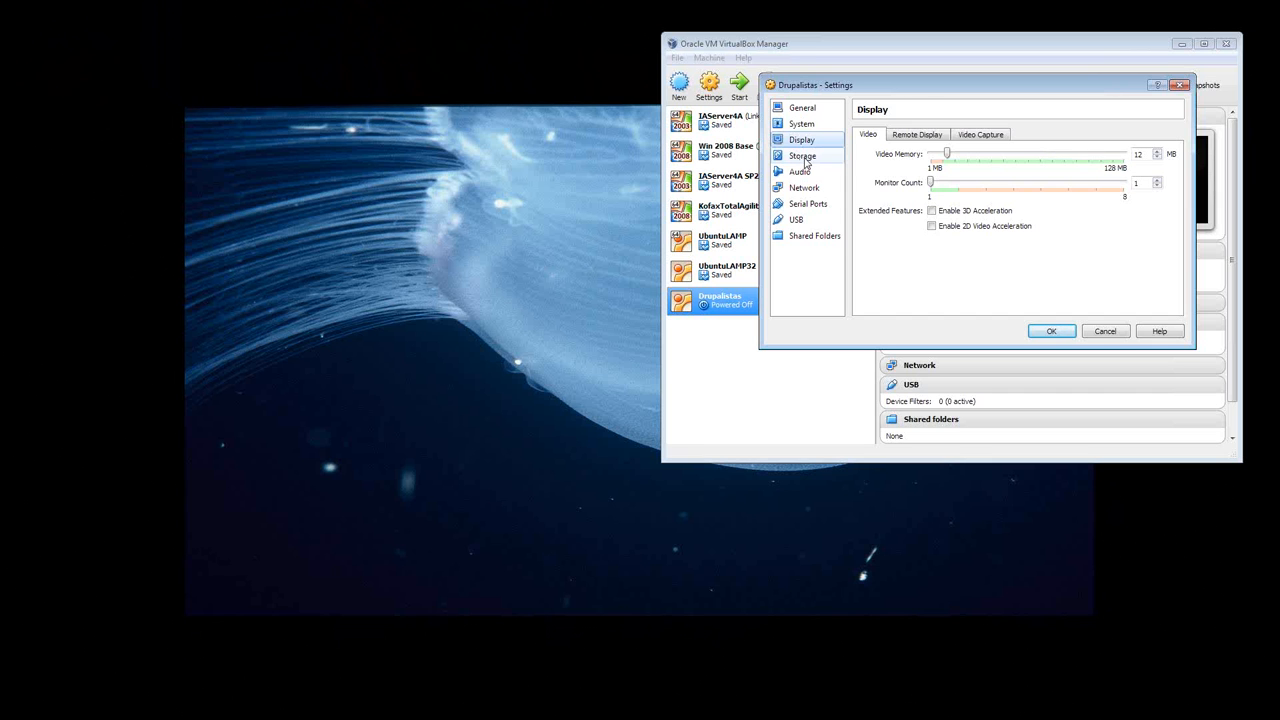
left_click(804, 157)
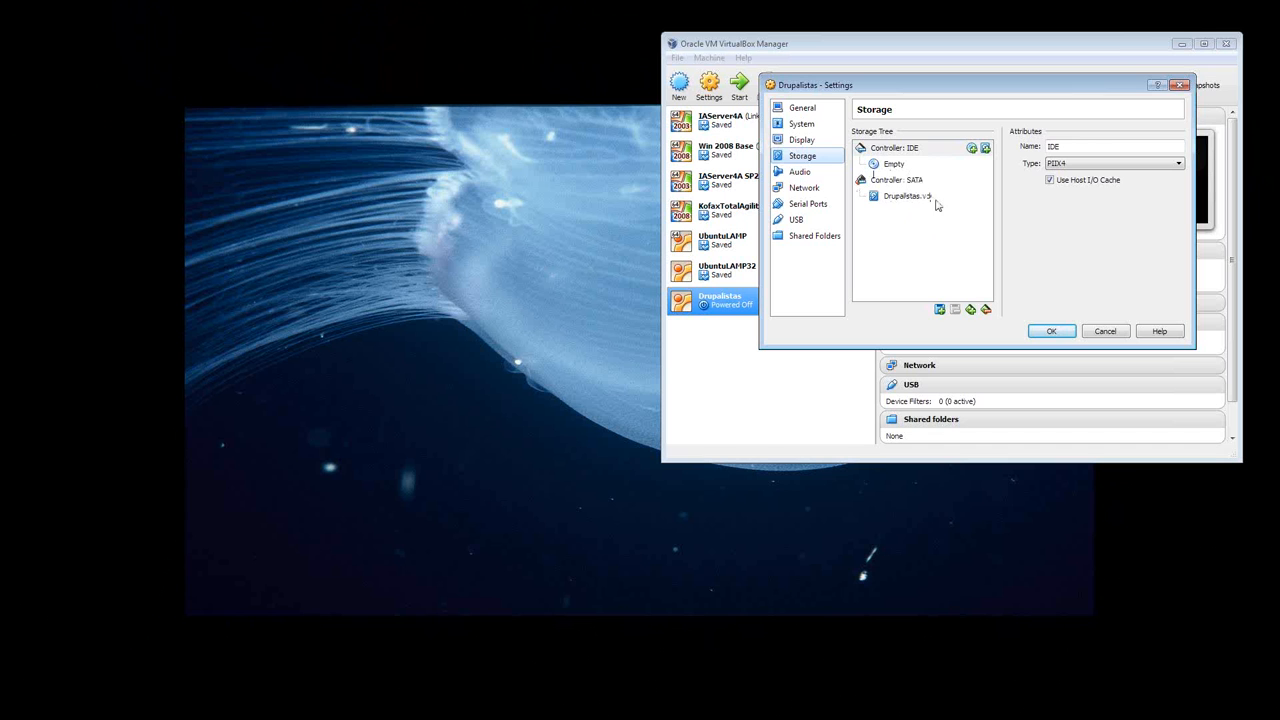
left_click(894, 168)
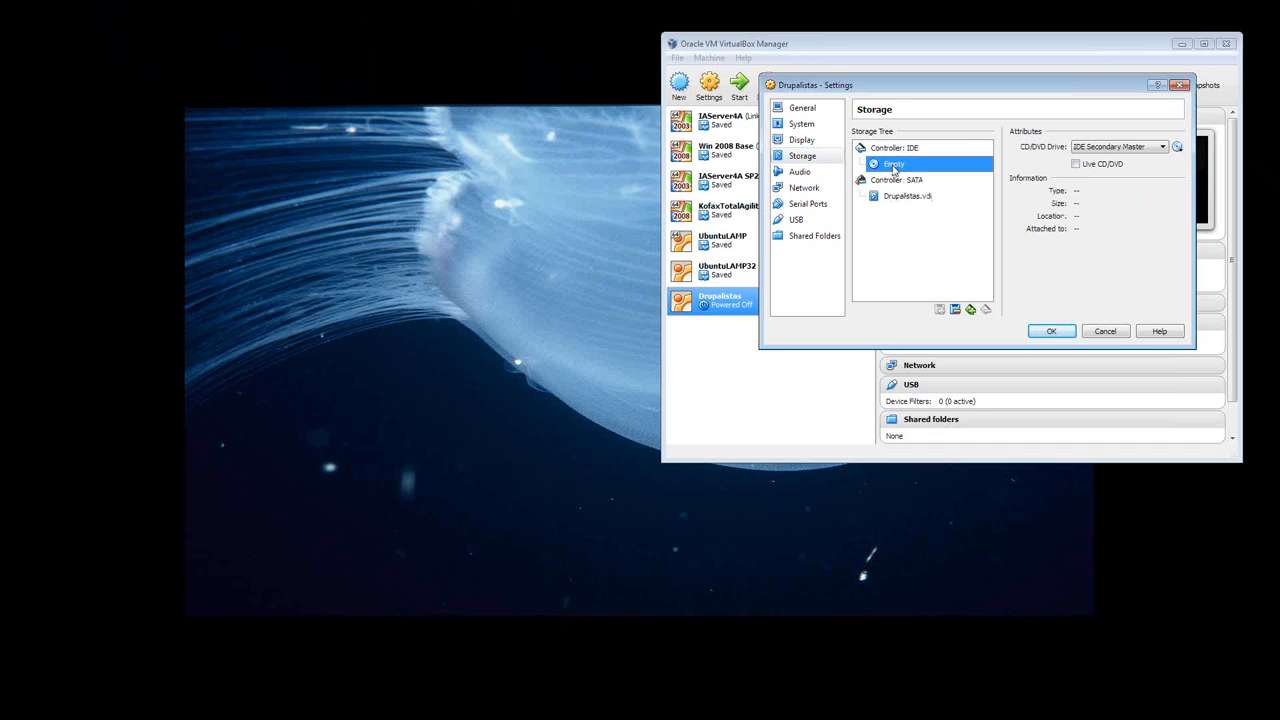
left_click(1178, 148)
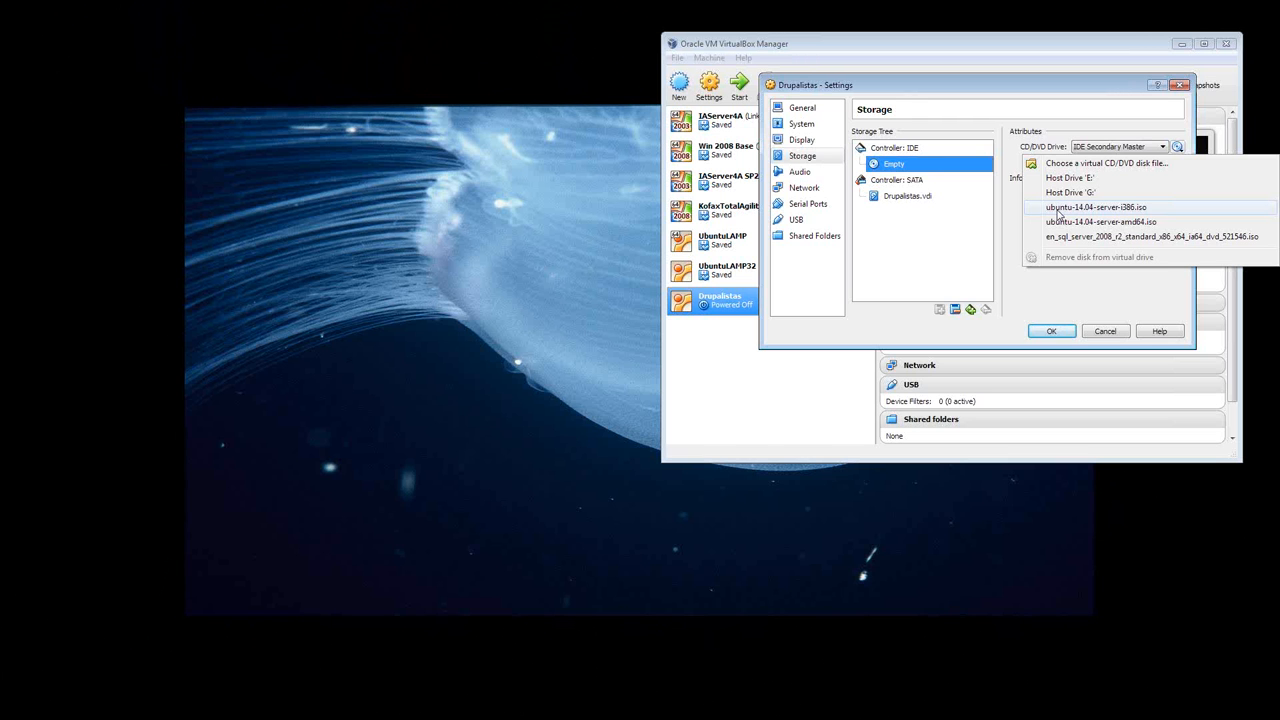
left_click(1036, 297)
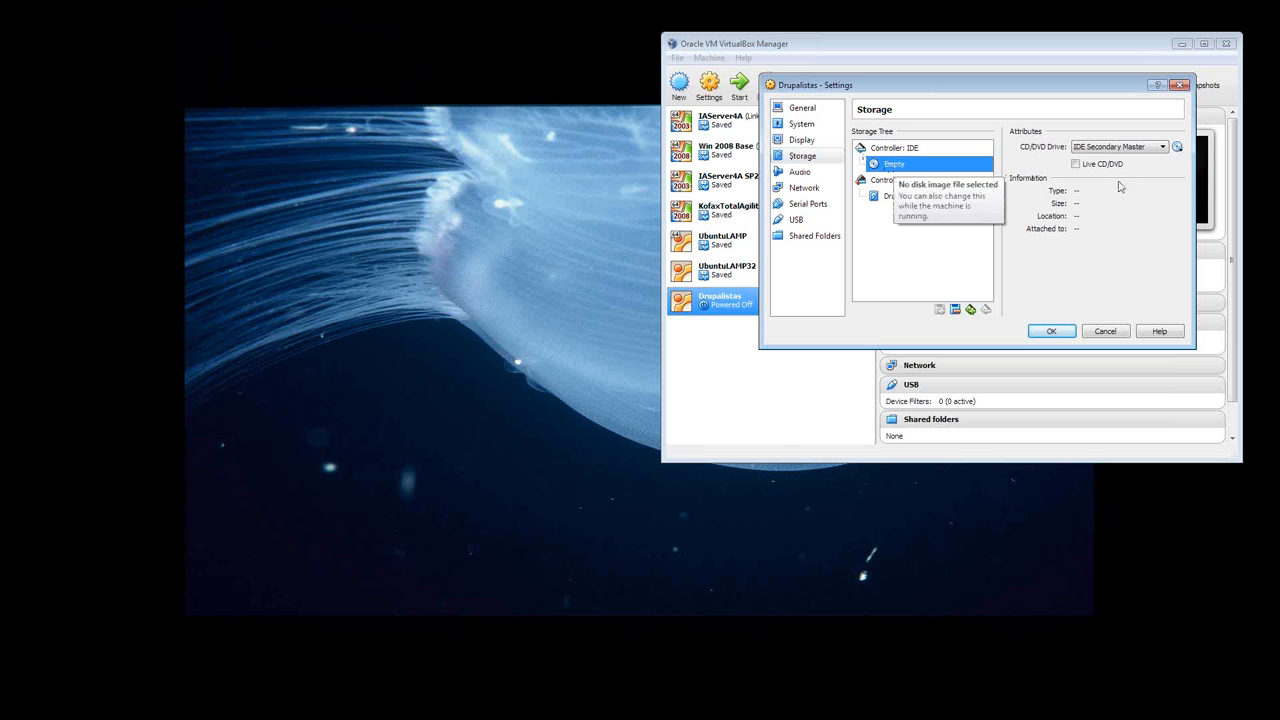
left_click(1177, 148)
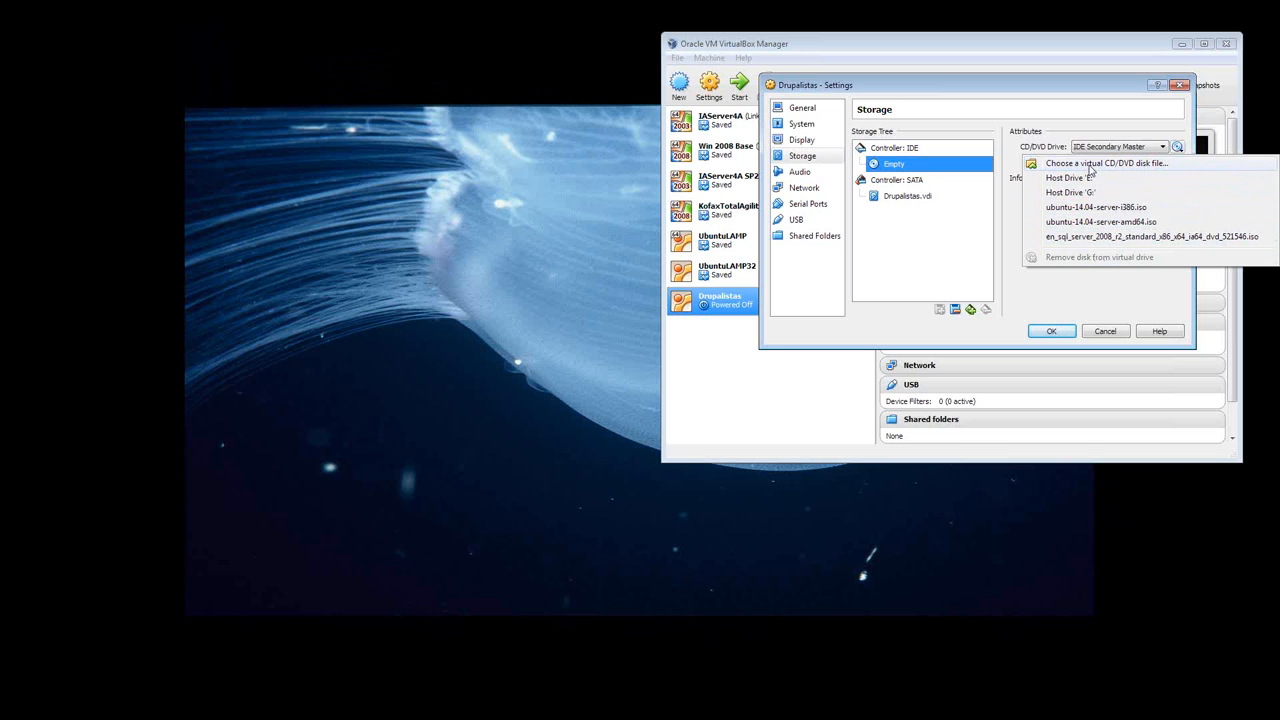
left_click(1078, 164)
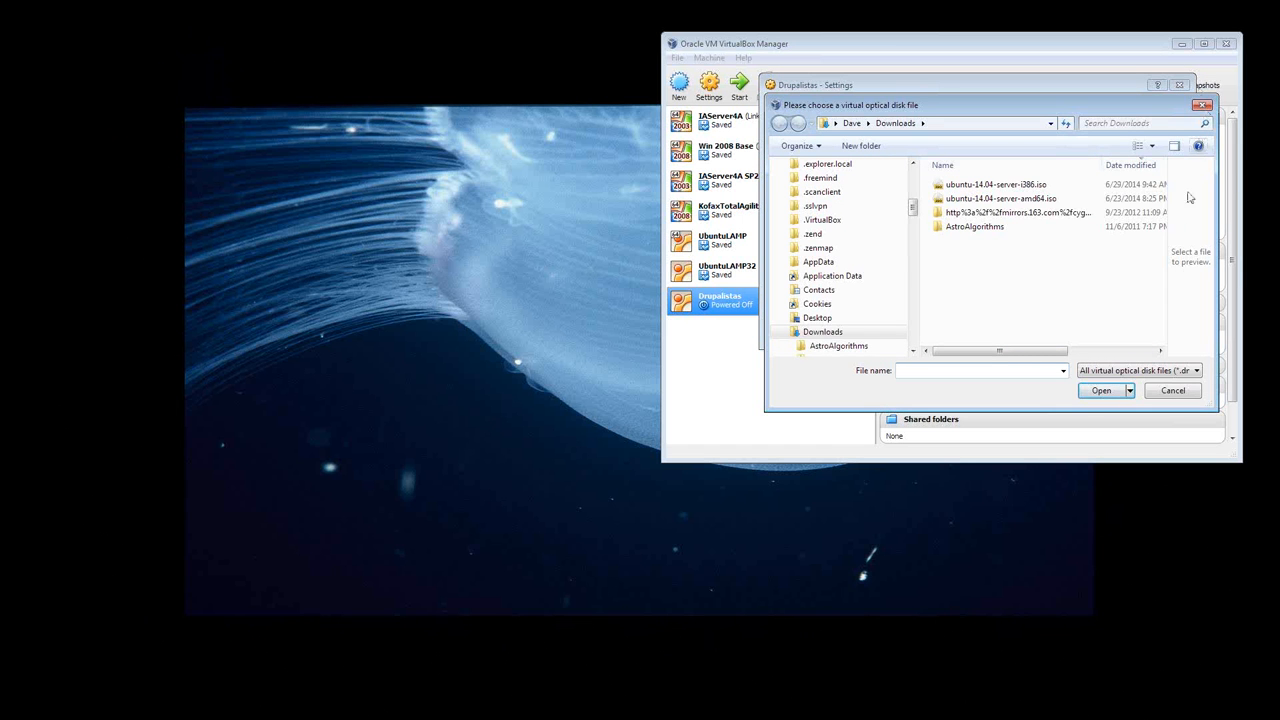
left_click(1202, 105)
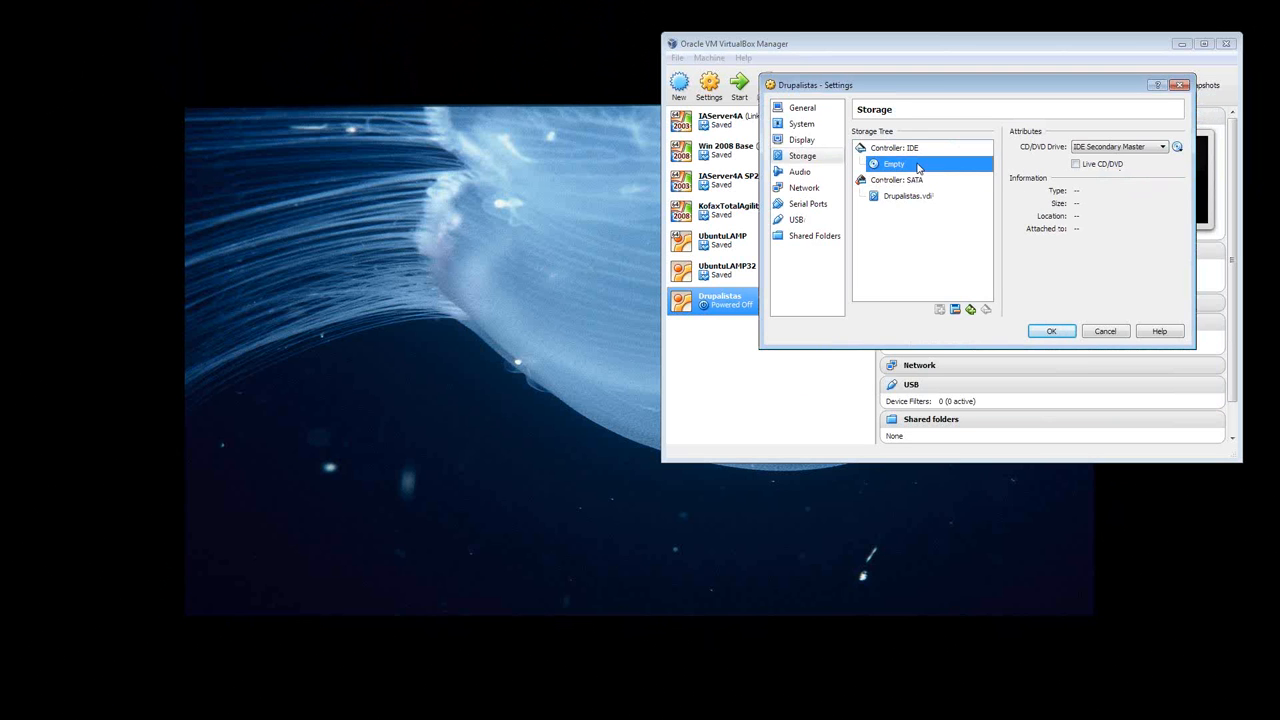
- Attach the disk image ubuntu-14.04-server-i386.iso to the empty IDE optical drive
left_click(1179, 149)
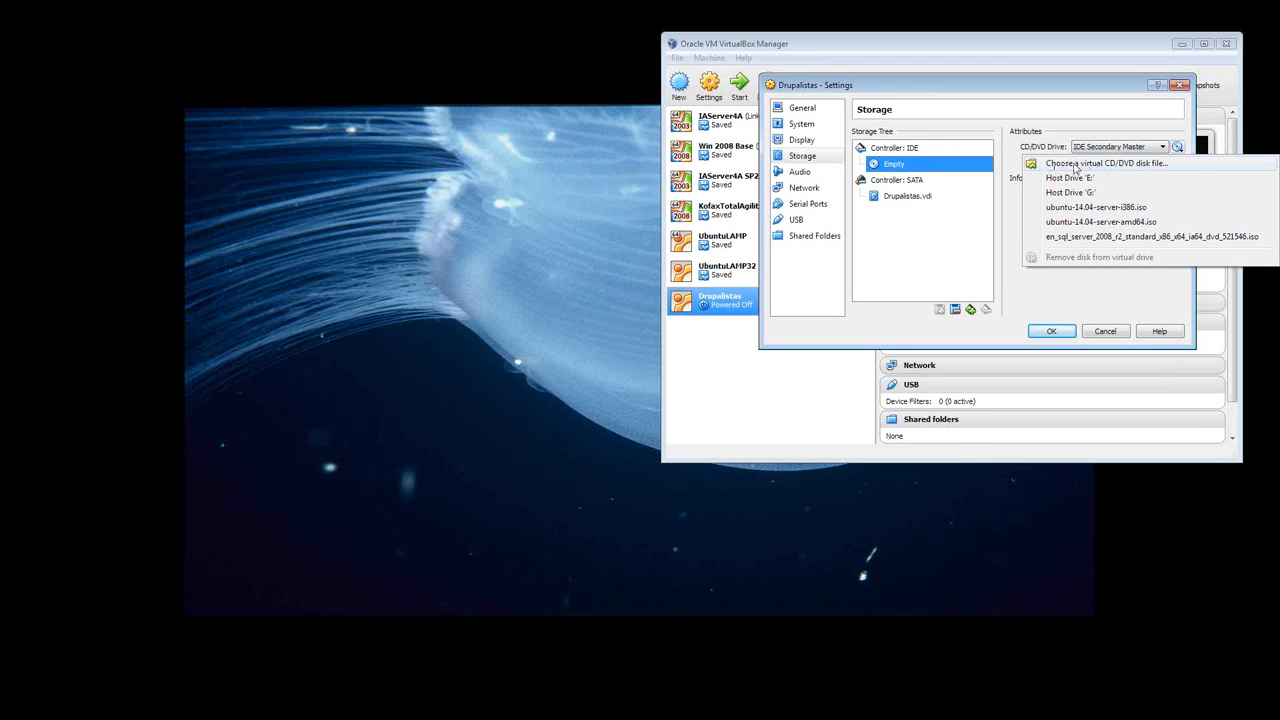
left_click(1088, 208)
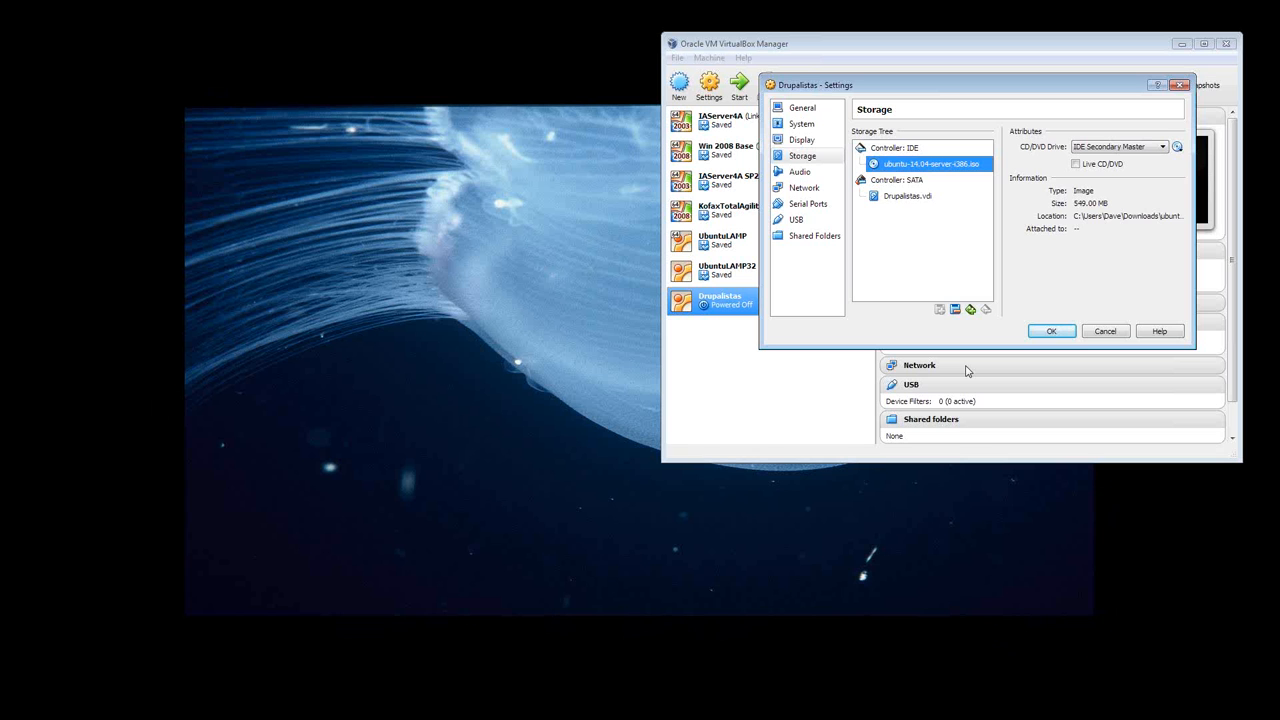
- Attach network Adapter 1 to a Bridged Adapter, checking the audio settings and Adapter 2 but leaving them as they are
left_click(799, 171)
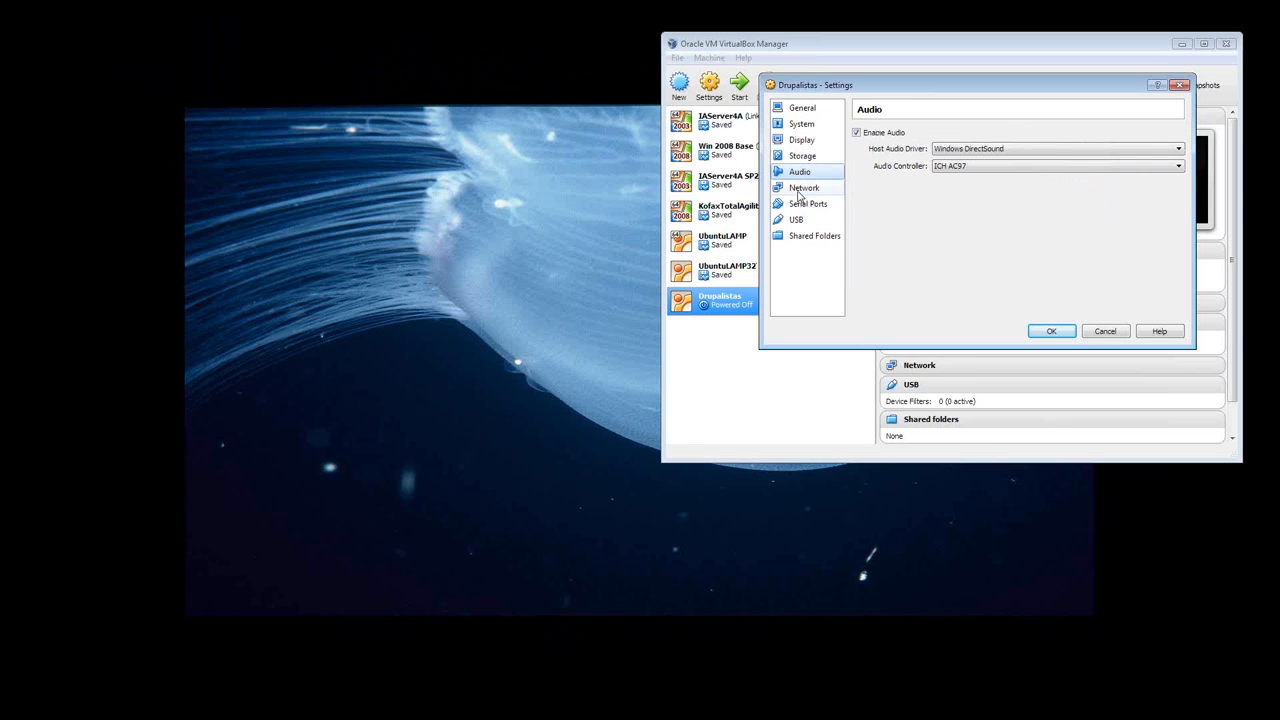
left_click(800, 188)
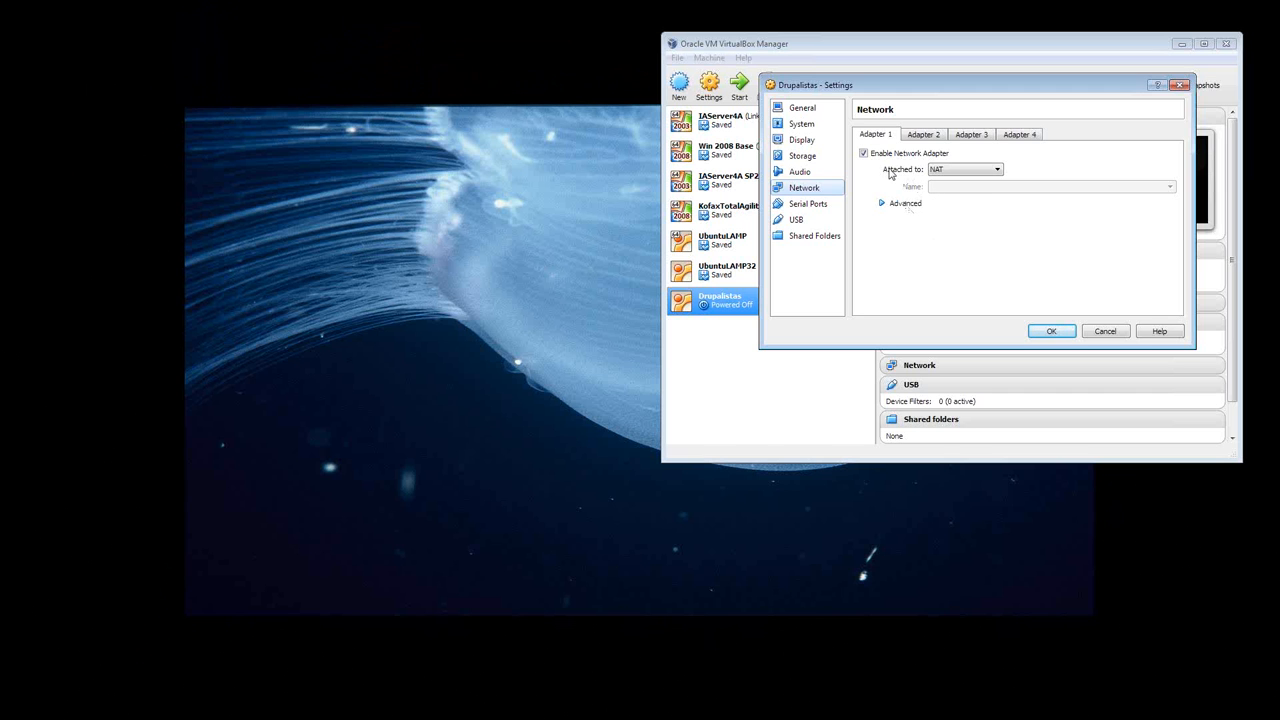
left_click(998, 172)
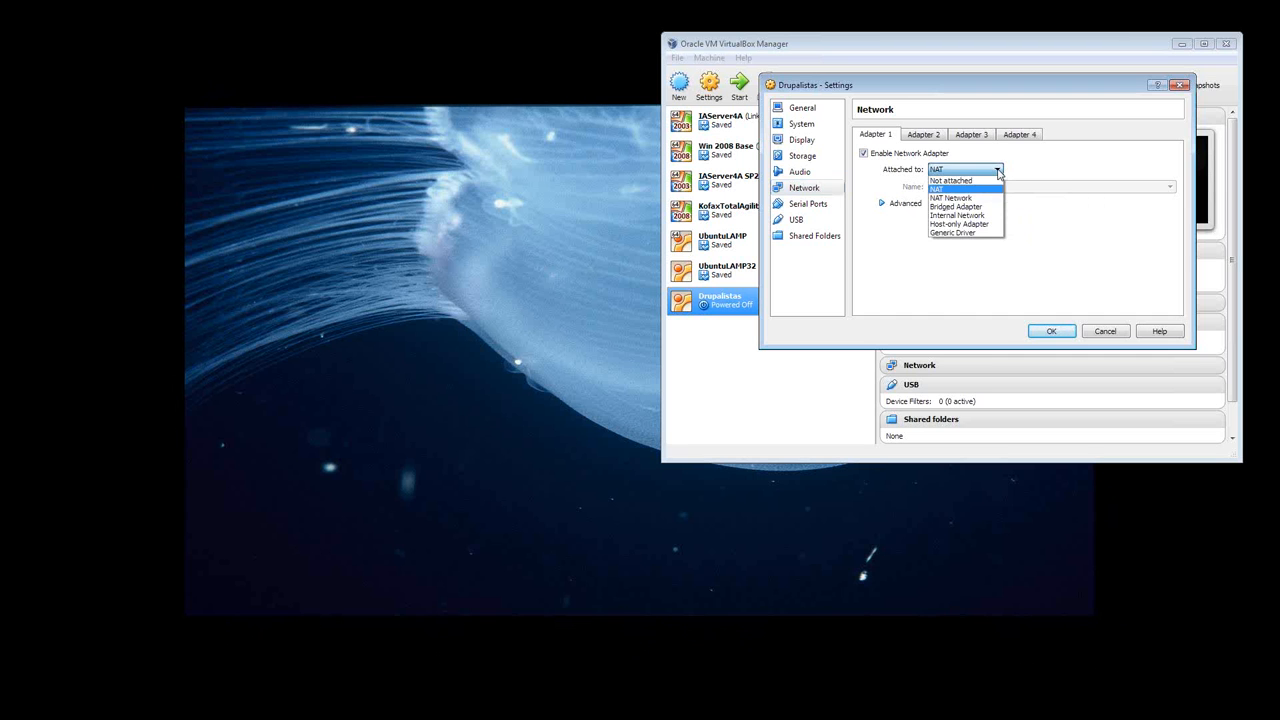
left_click(976, 207)
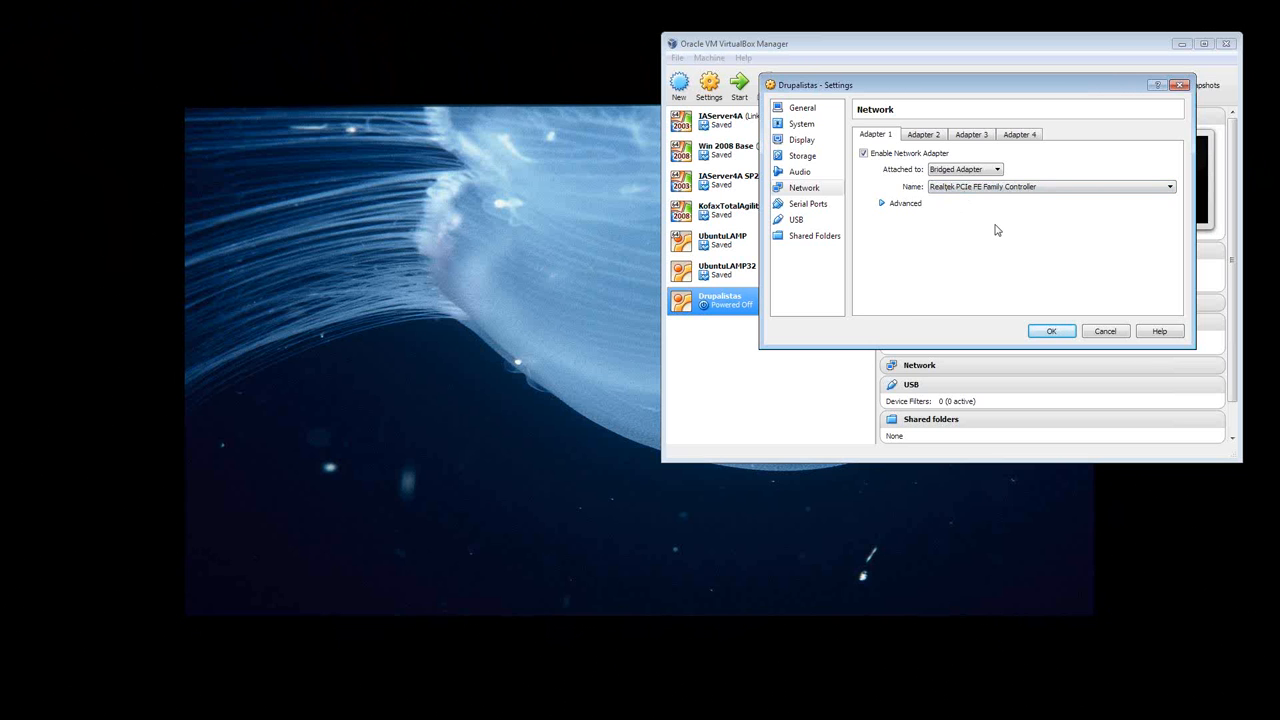
left_click(920, 137)
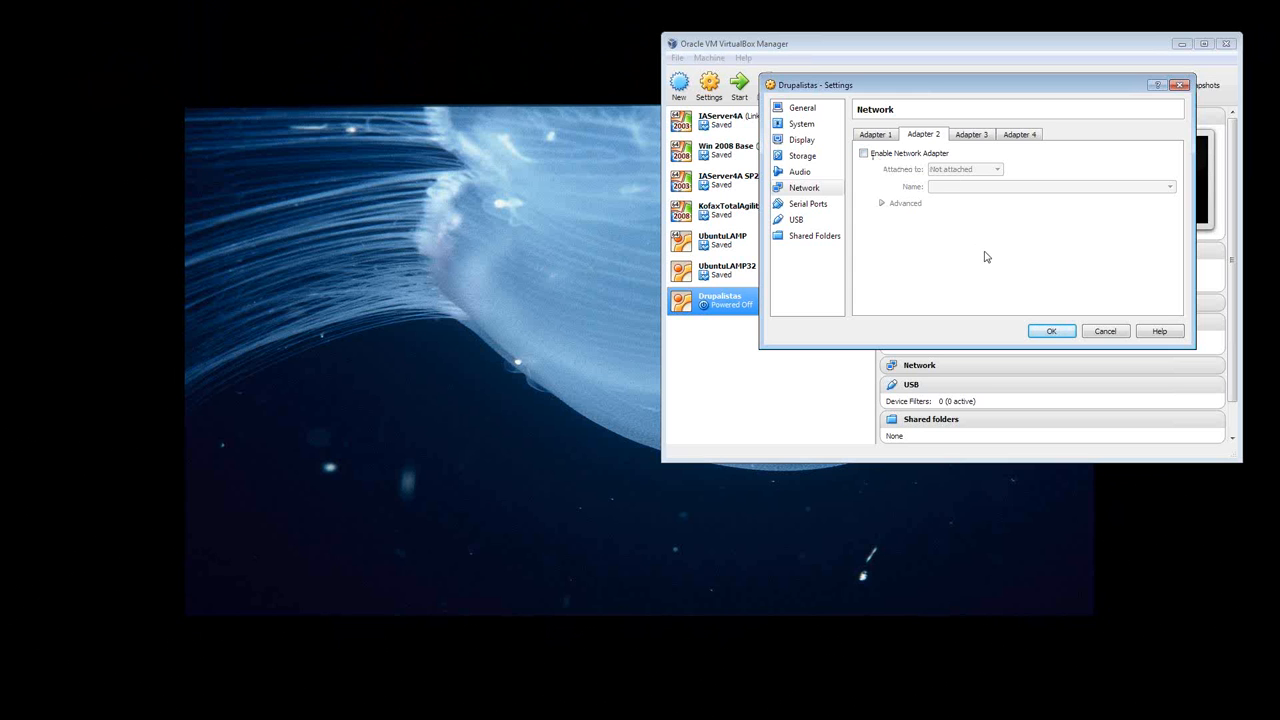
left_click(876, 140)
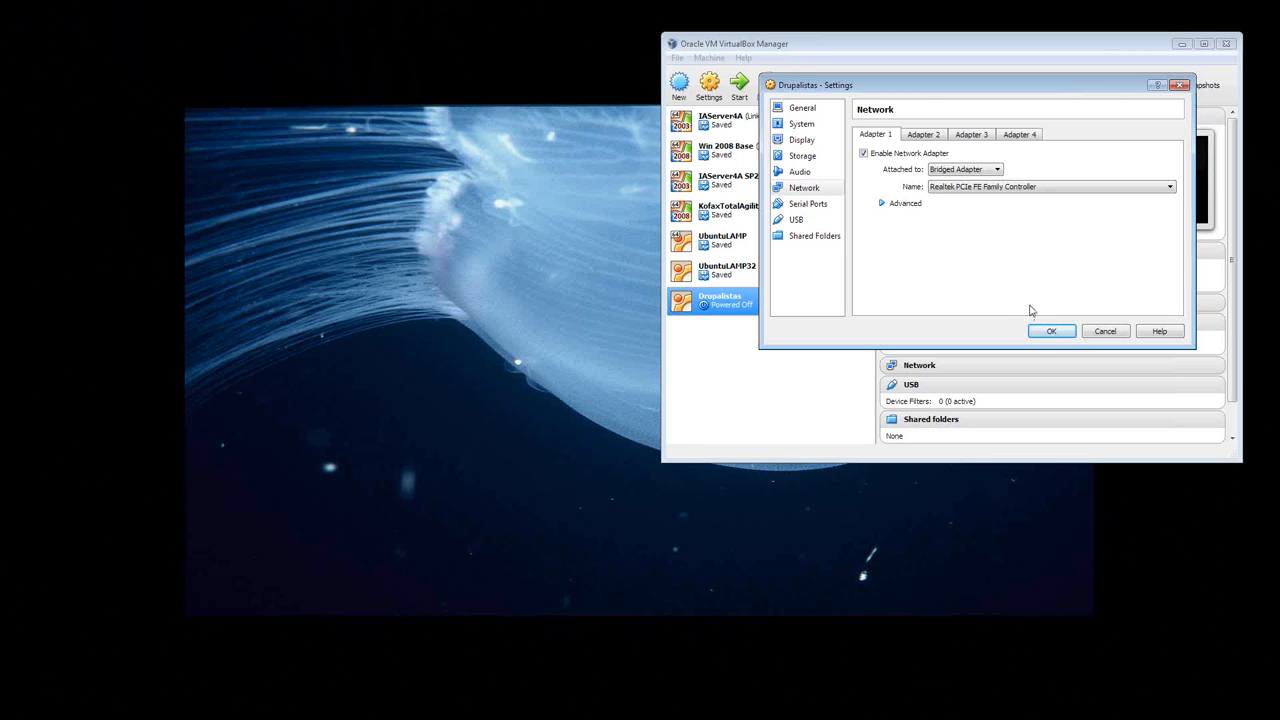
- Check the machine's shared folders and save all the settings changes
left_click(803, 238)
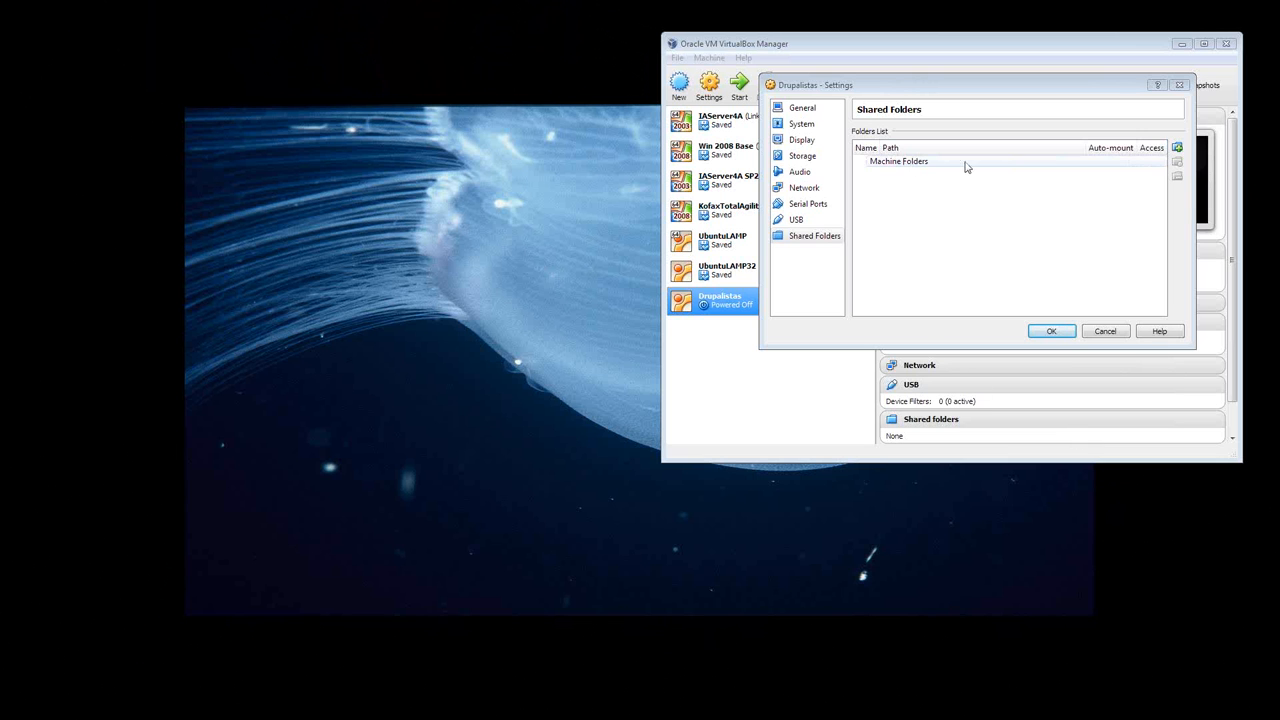
left_click(1105, 335)
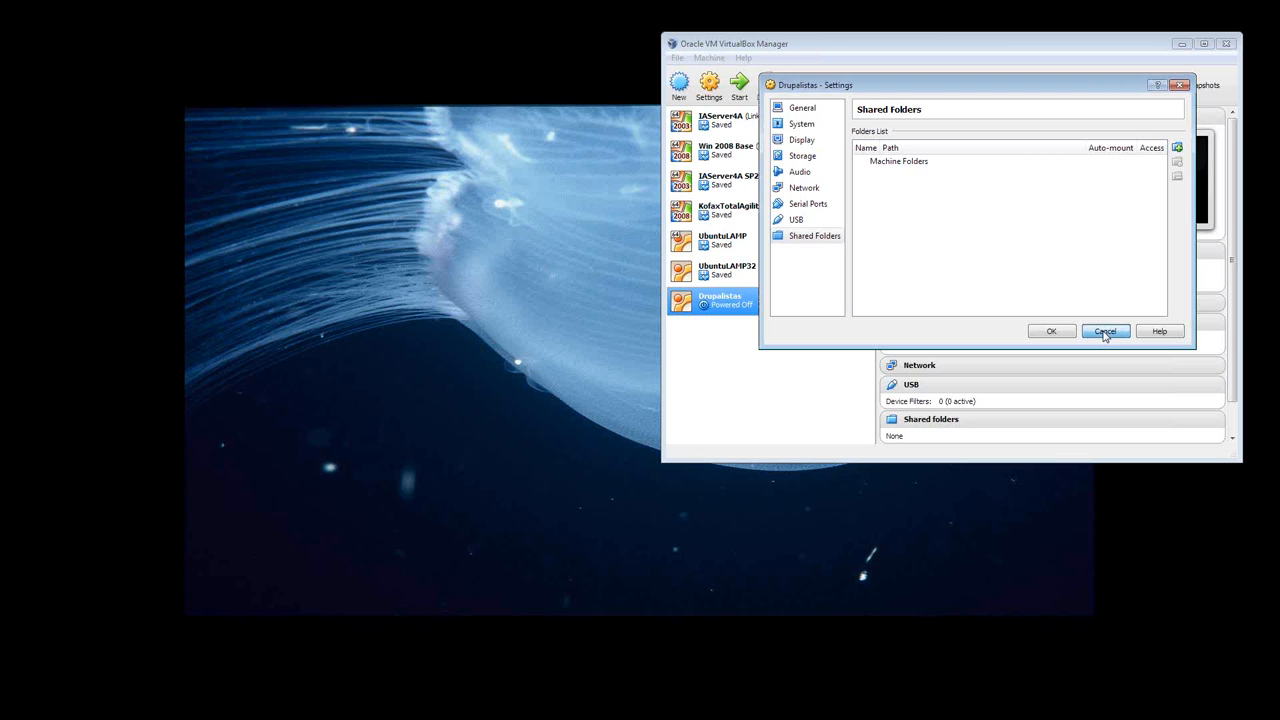
left_click(1048, 334)
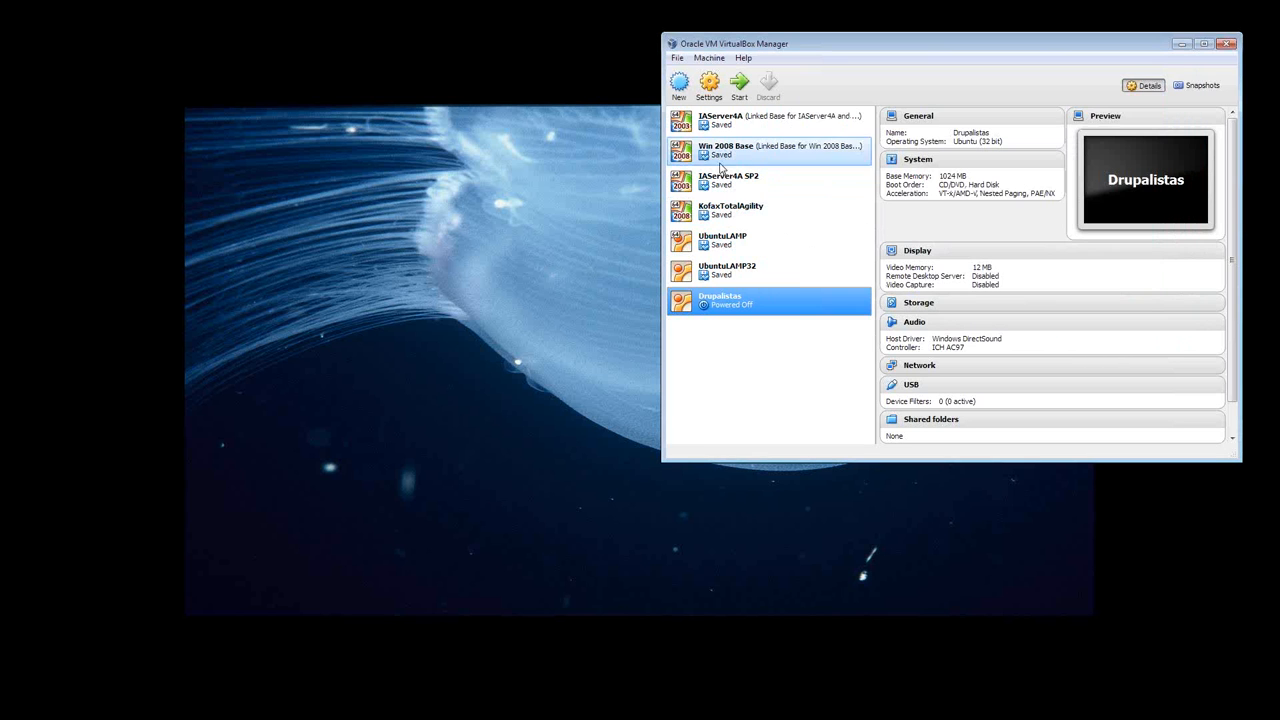
- Start the Drupalistas machine, enlarge its window, and launch Install Ubuntu Server with English as the boot language
left_click(742, 88)
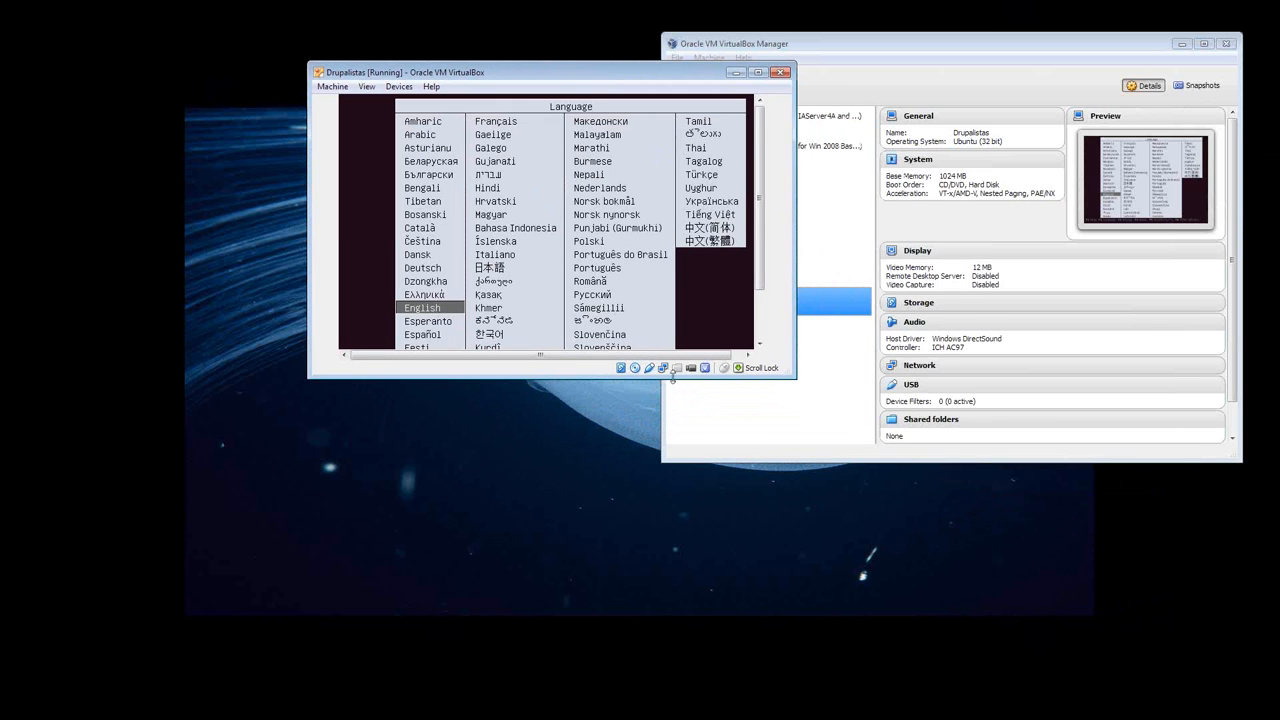
left_click_drag(791, 377, 909, 547)
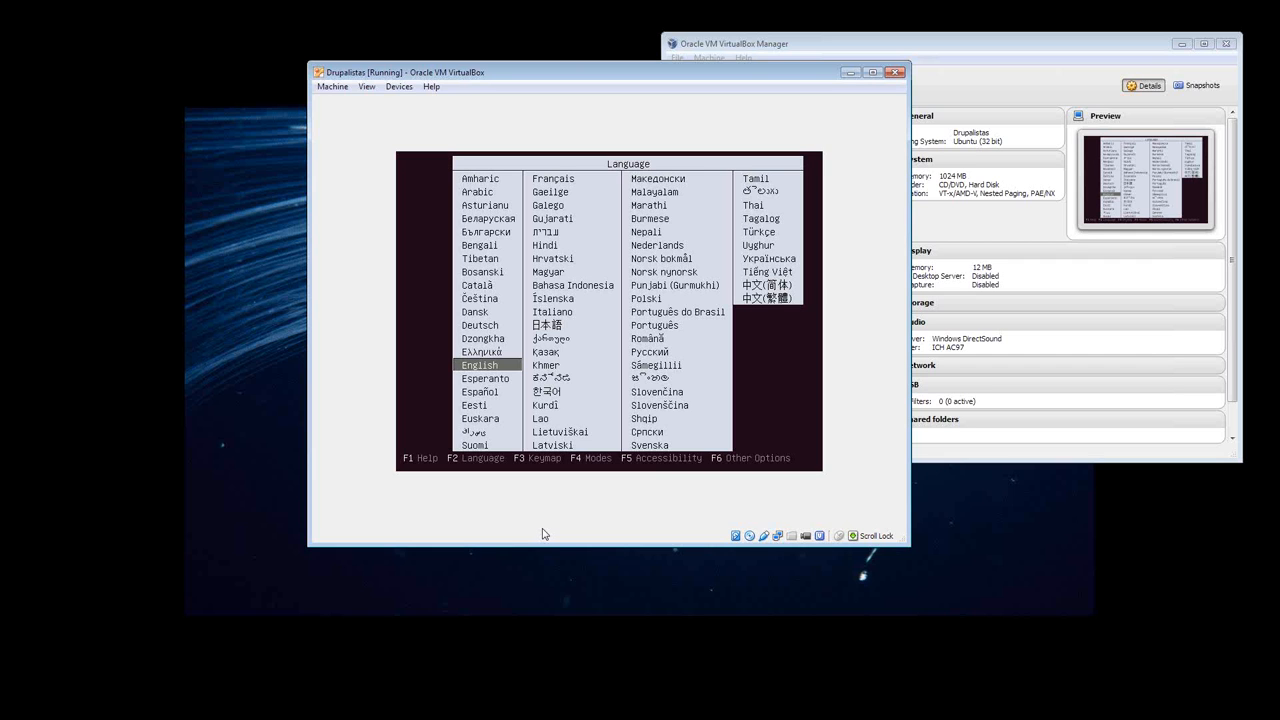
key("Return")
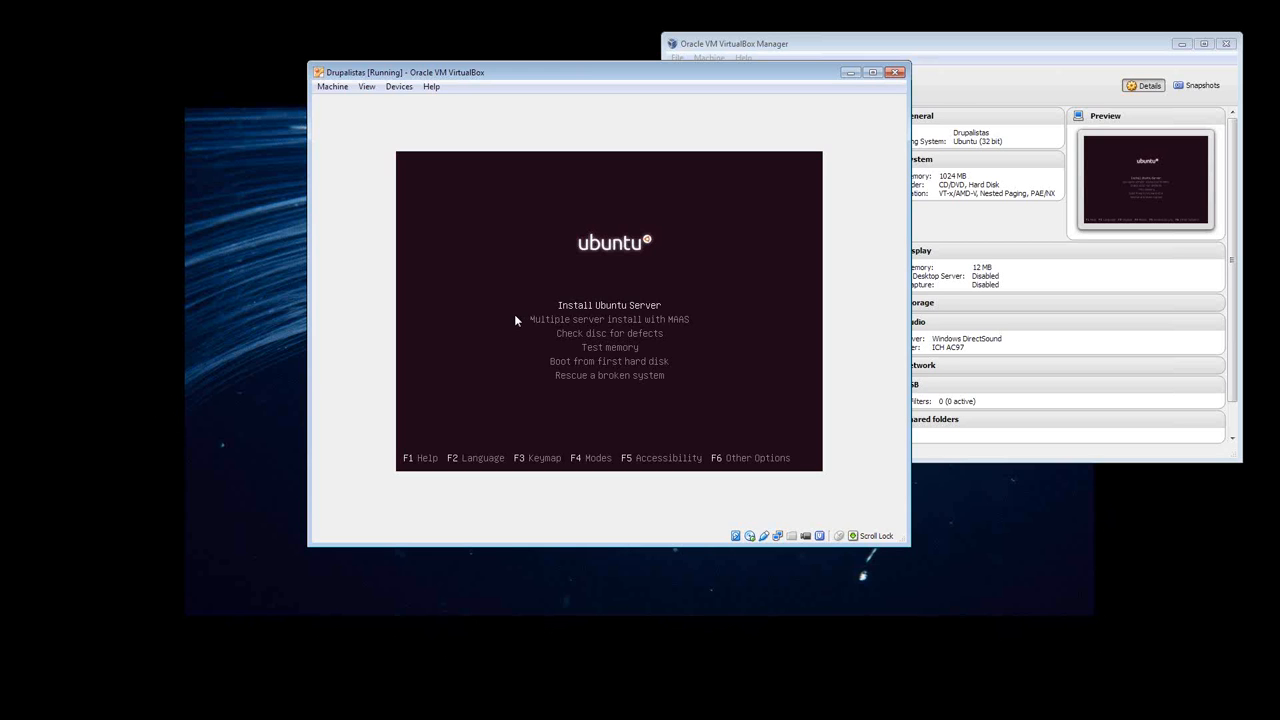
key("Return")
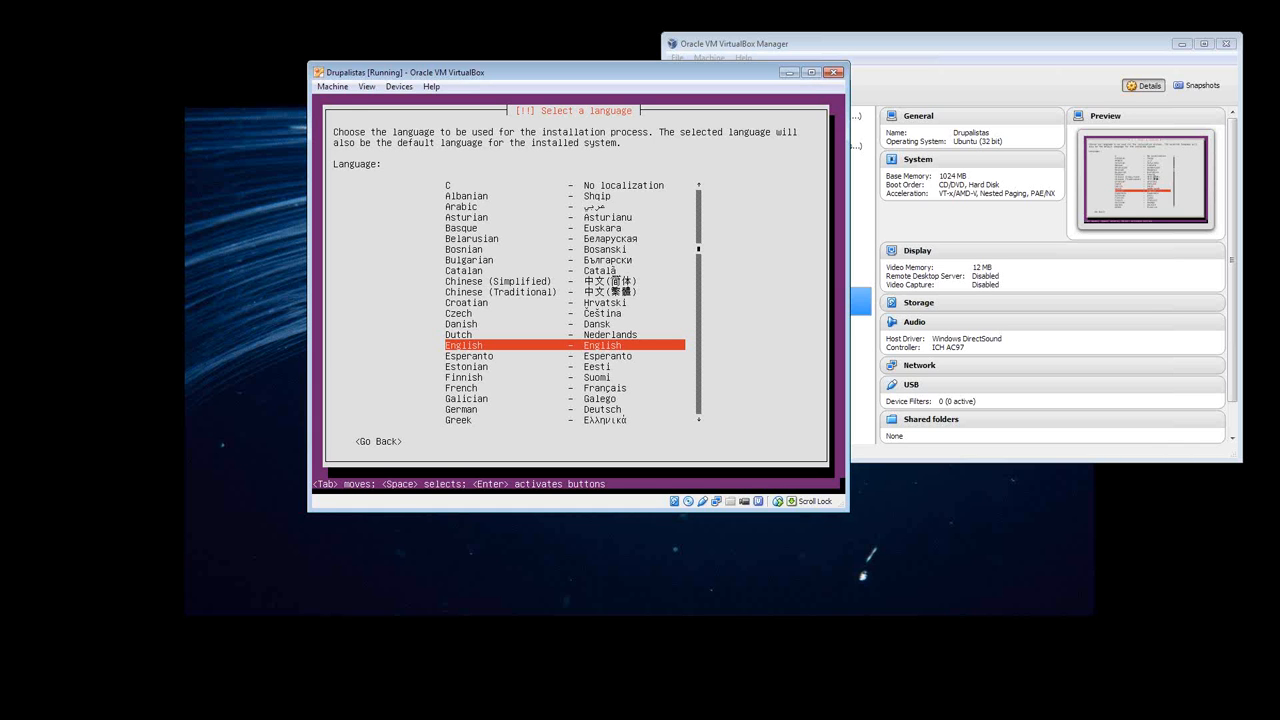
- Set the installer's language to English and location to United States, and use the English (US) keyboard layout without detection
key("Return")
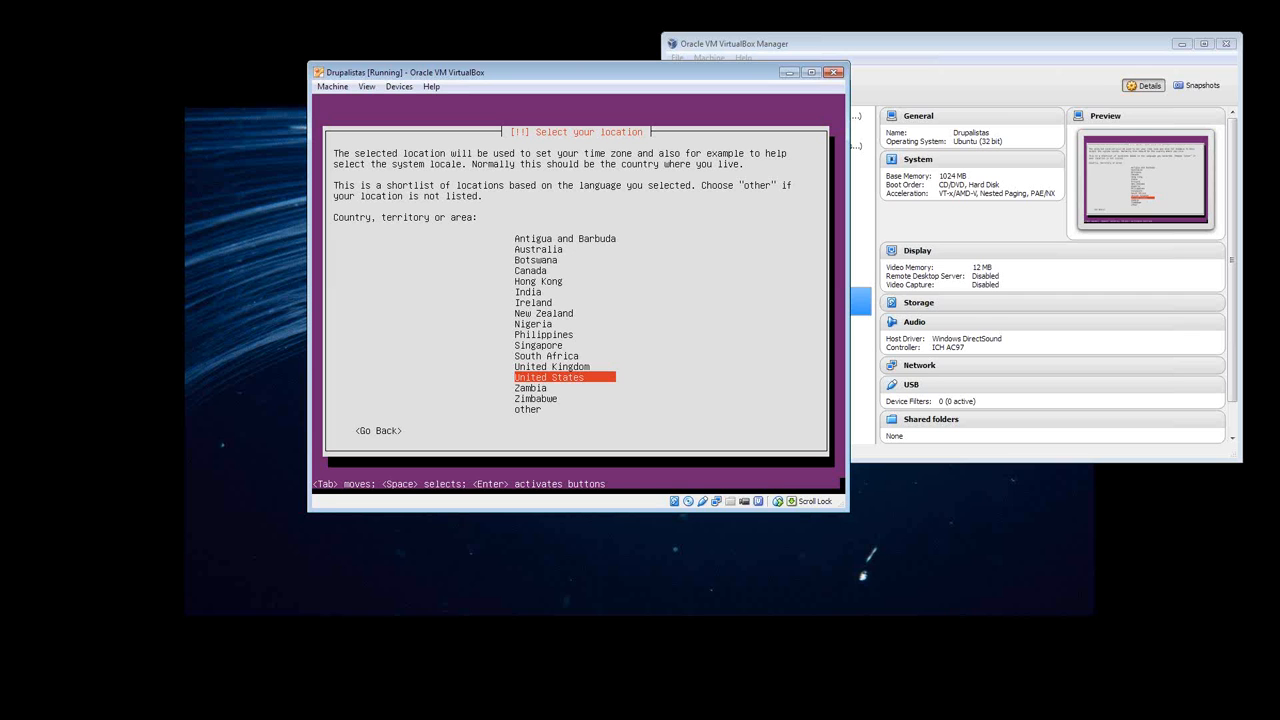
key("Return")
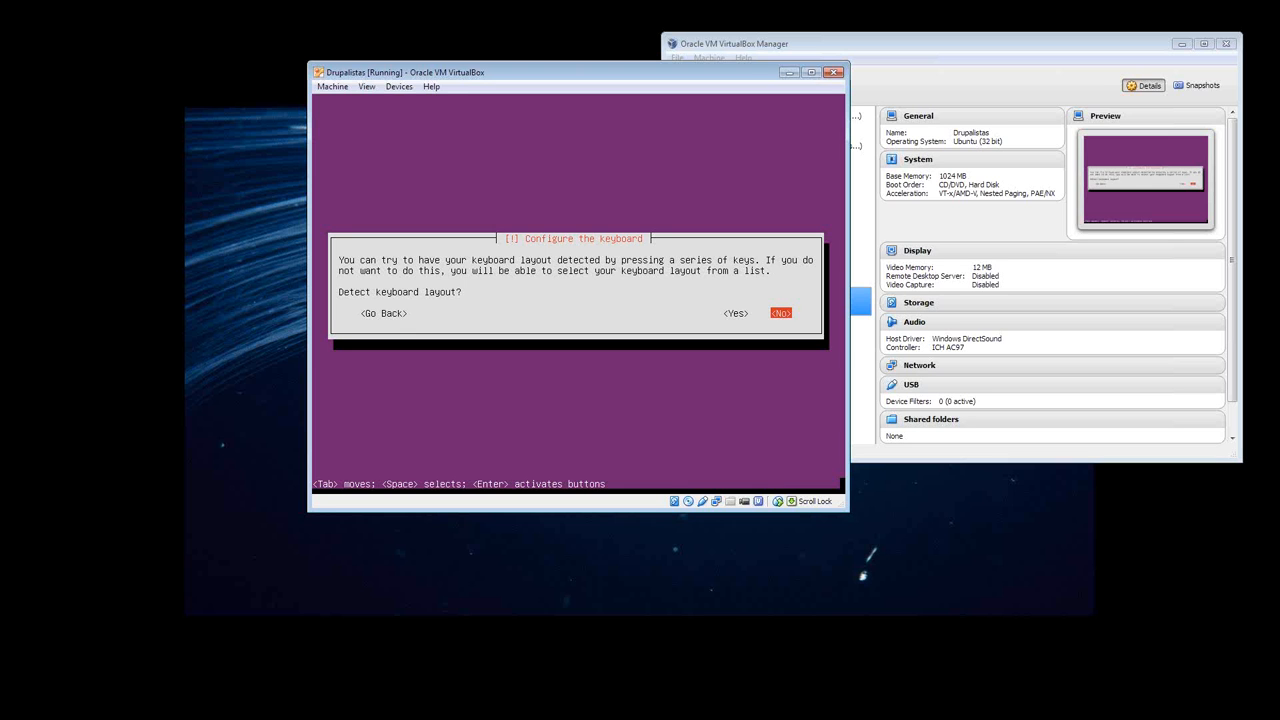
key("Return")
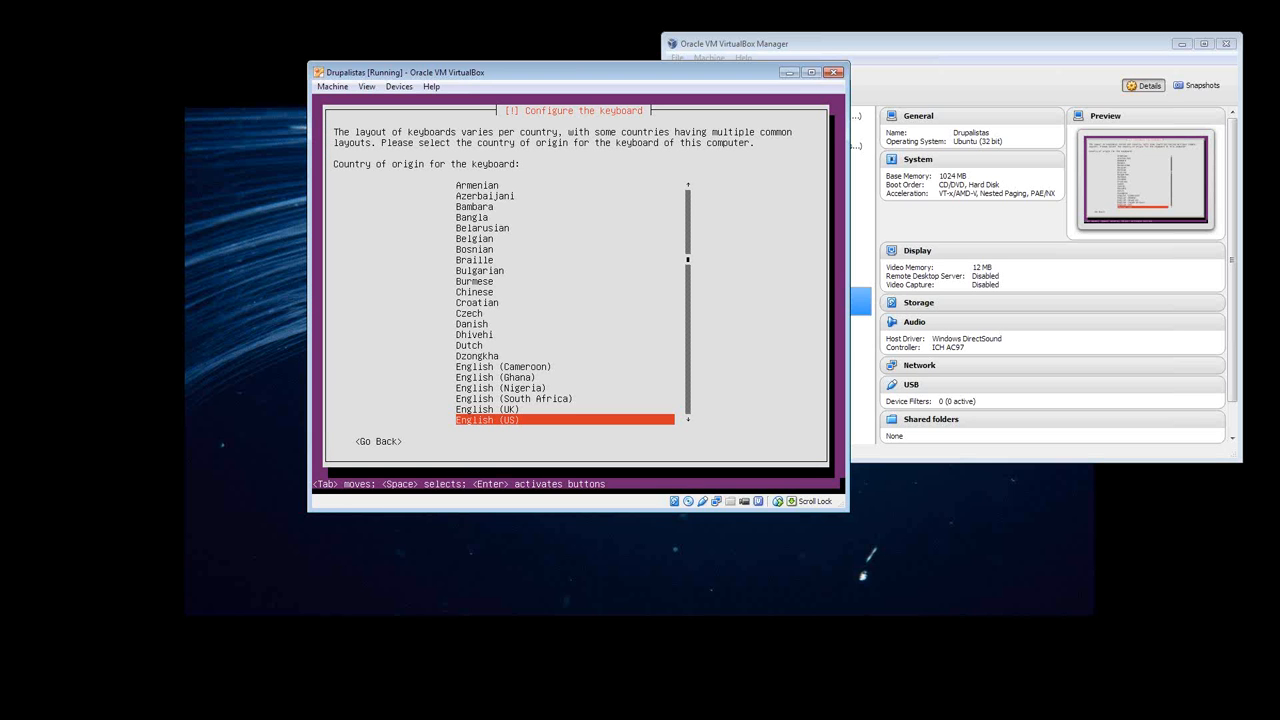
key("Return")
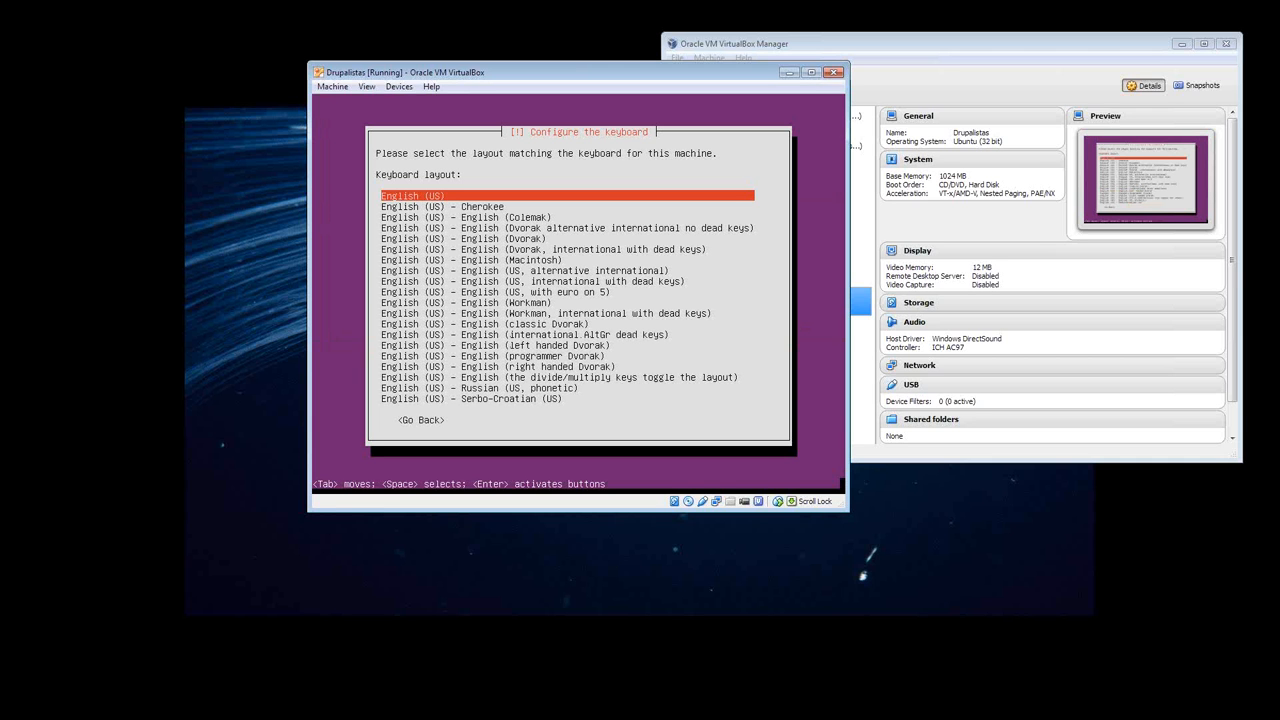
key("Return")
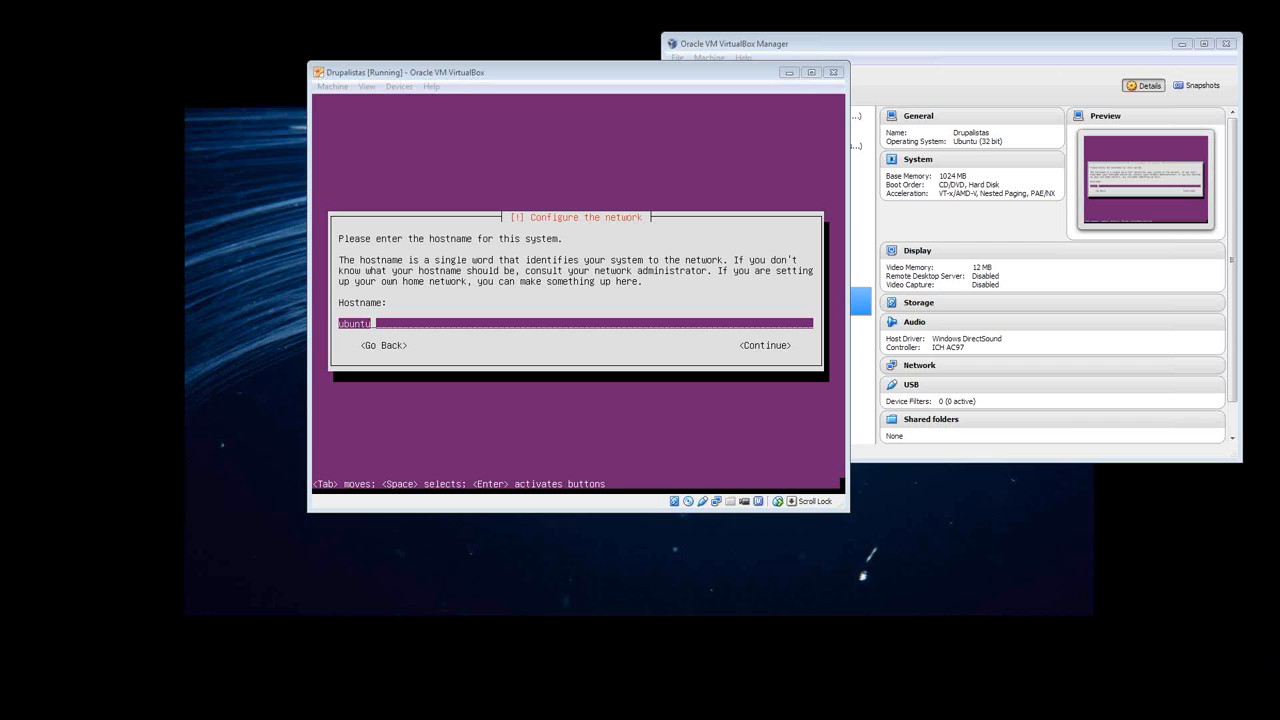
- Replace the default hostname with drupalista and continue to the user account setup
left_click(660, 410)
key("BackSpace")
key("BackSpace")
key("BackSpace")
key("BackSpace")
key("BackSpace")
key("BackSpace")
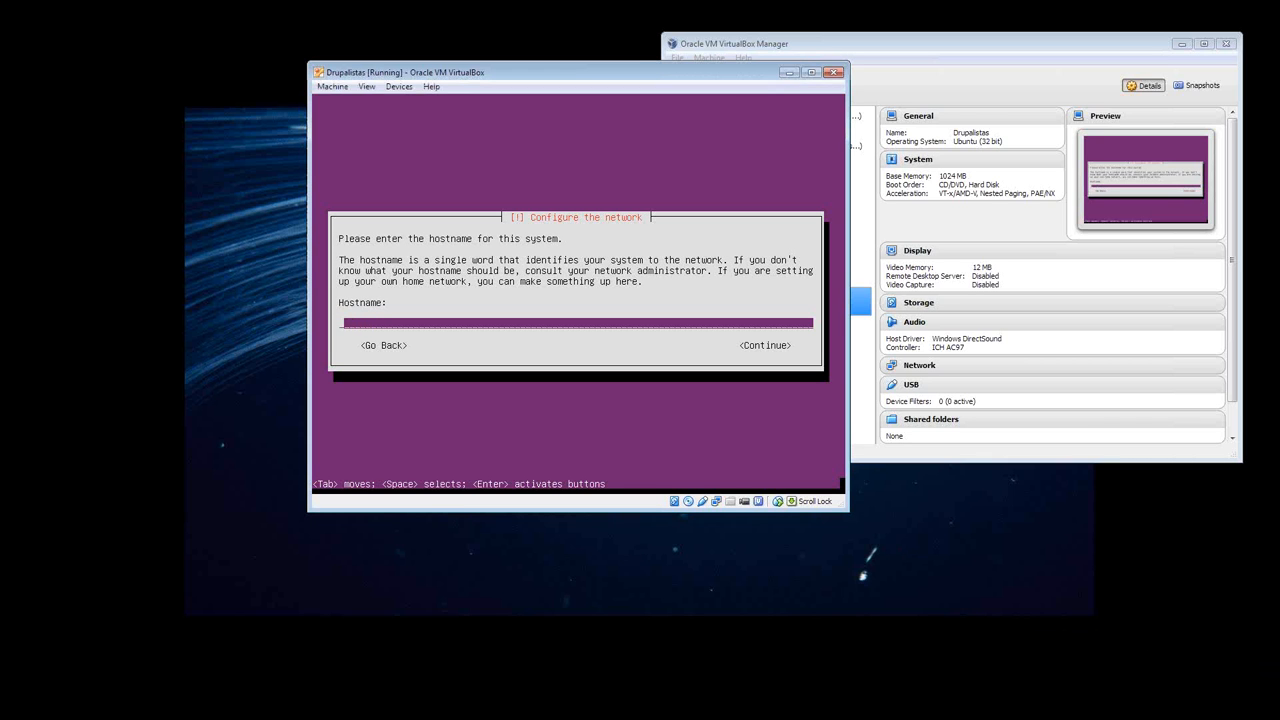
type("drupalista")
key("Tab")
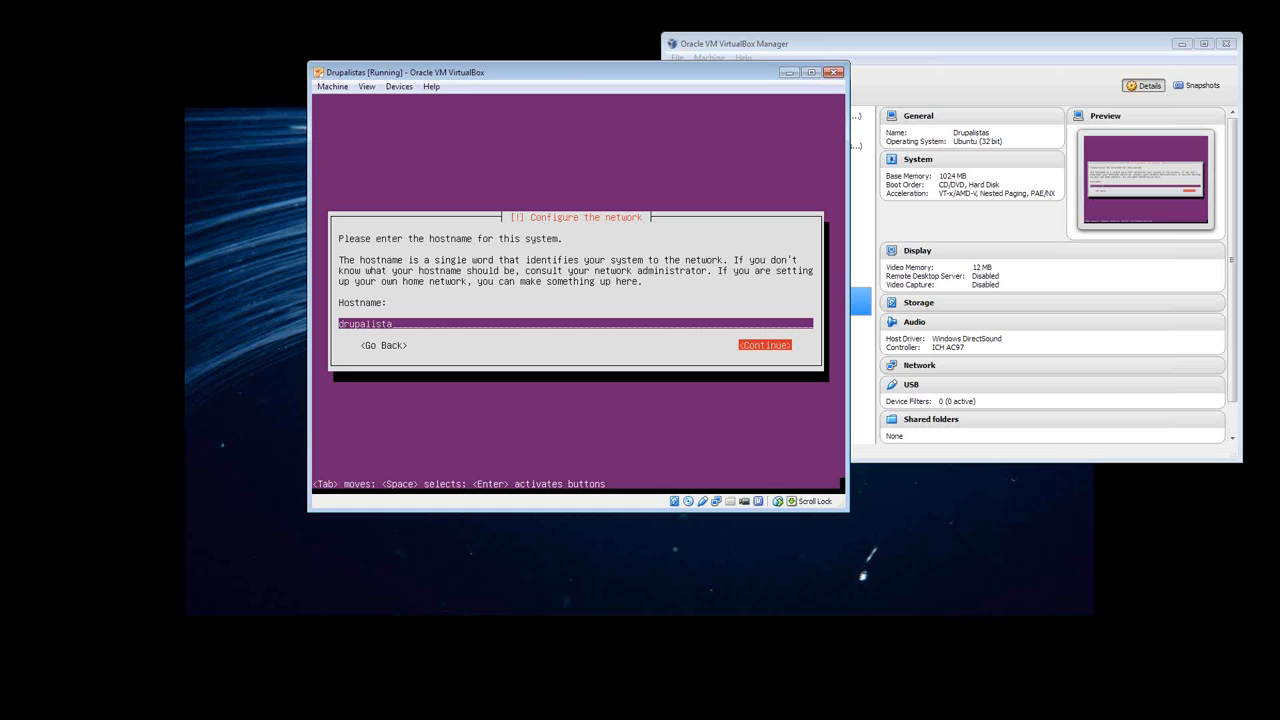
key("Return")
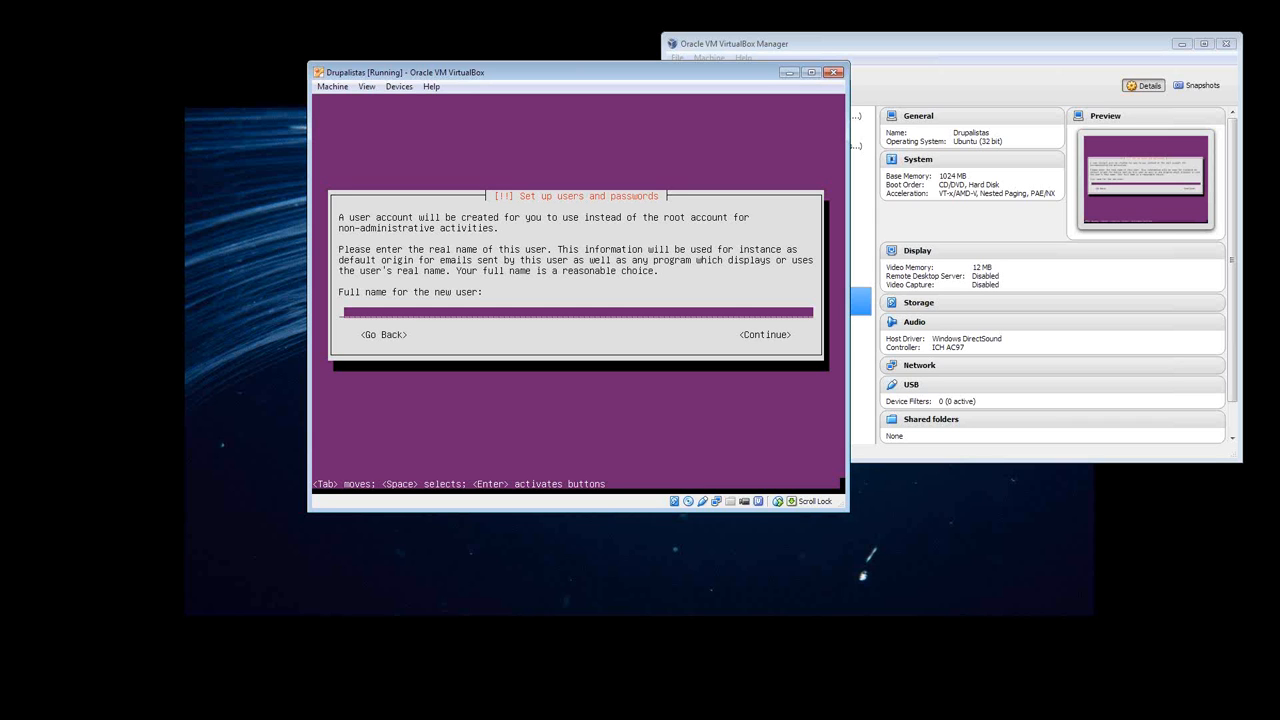
- Enter the new user's full name and continue to the username prompt
type("Dave Ambrose")
key("Tab")
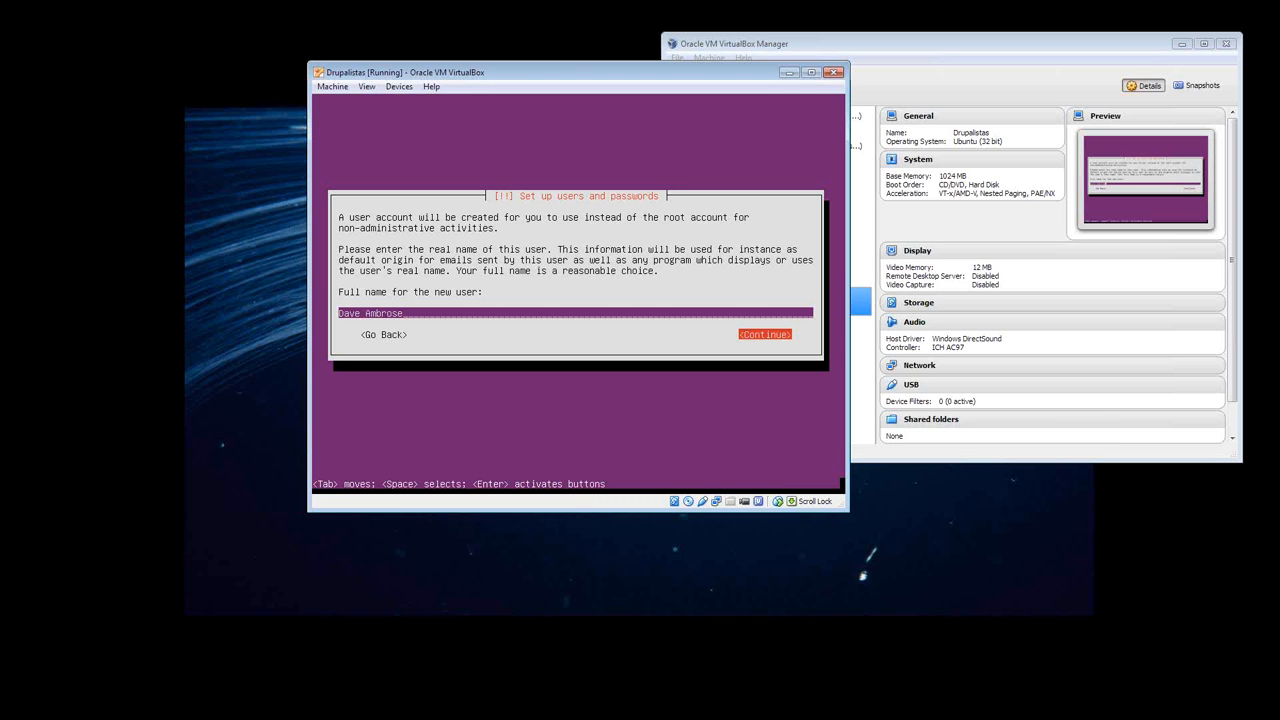
key("Return")
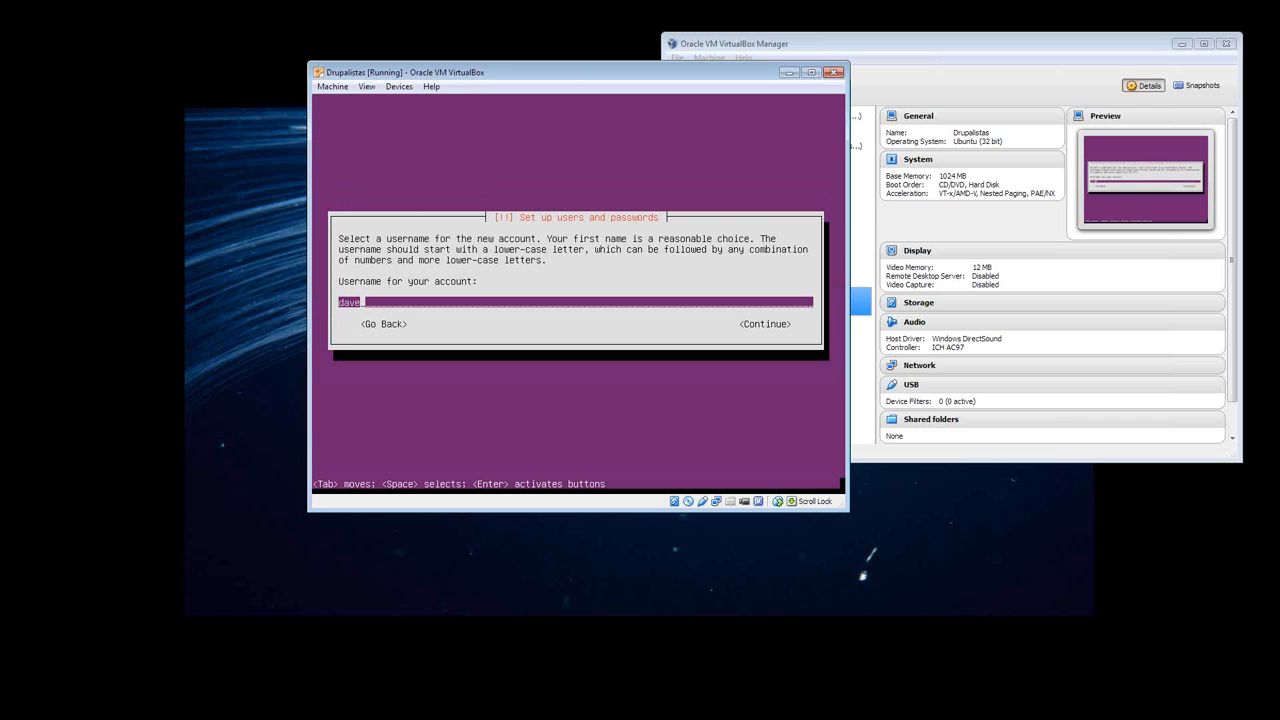
- Accept the suggested username and enter a password for the new user account
key("Return")
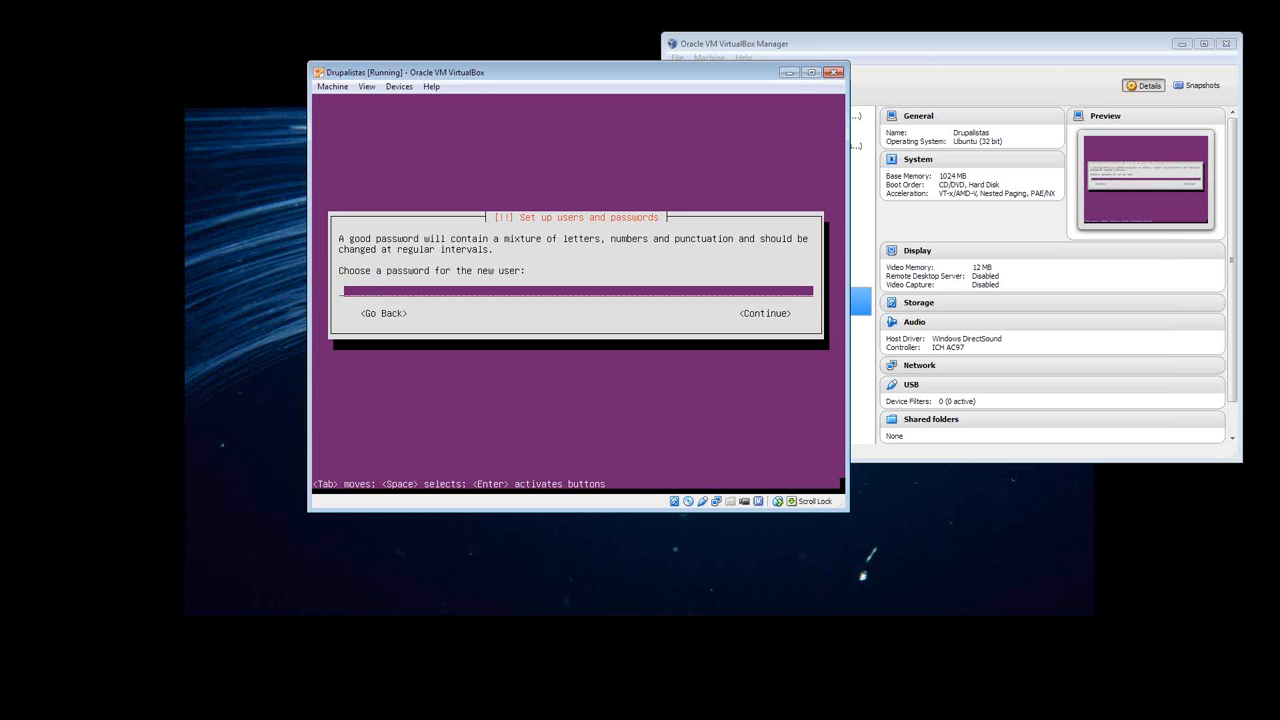
type("*********")
key("Tab")
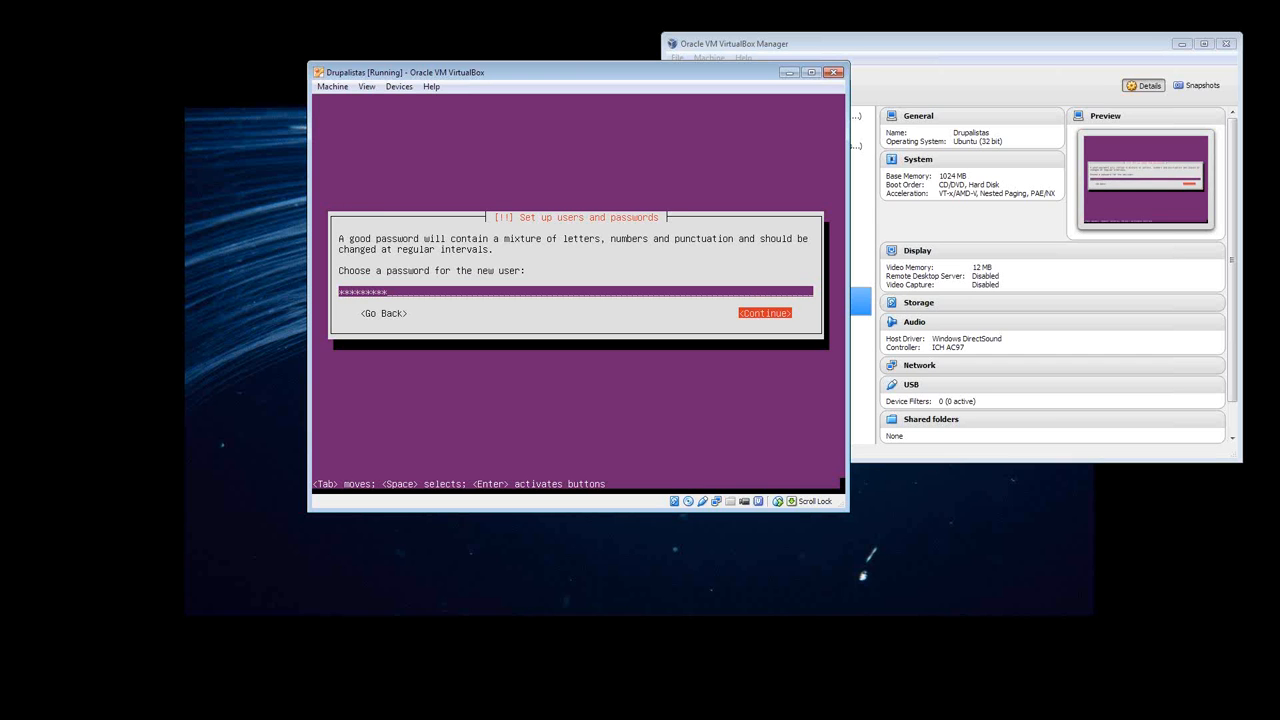
key("Return")
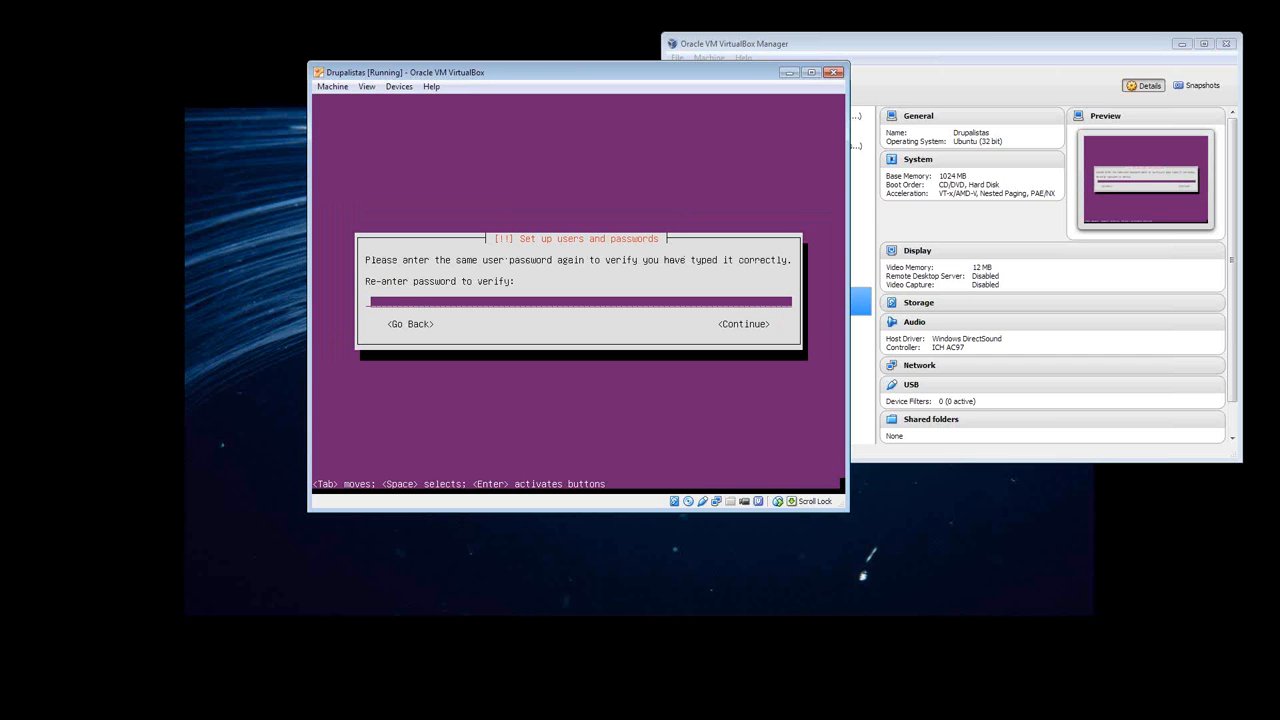
- Re-enter the new user's password for verification and continue to the home directory encryption question
type("*********")
key("Tab")
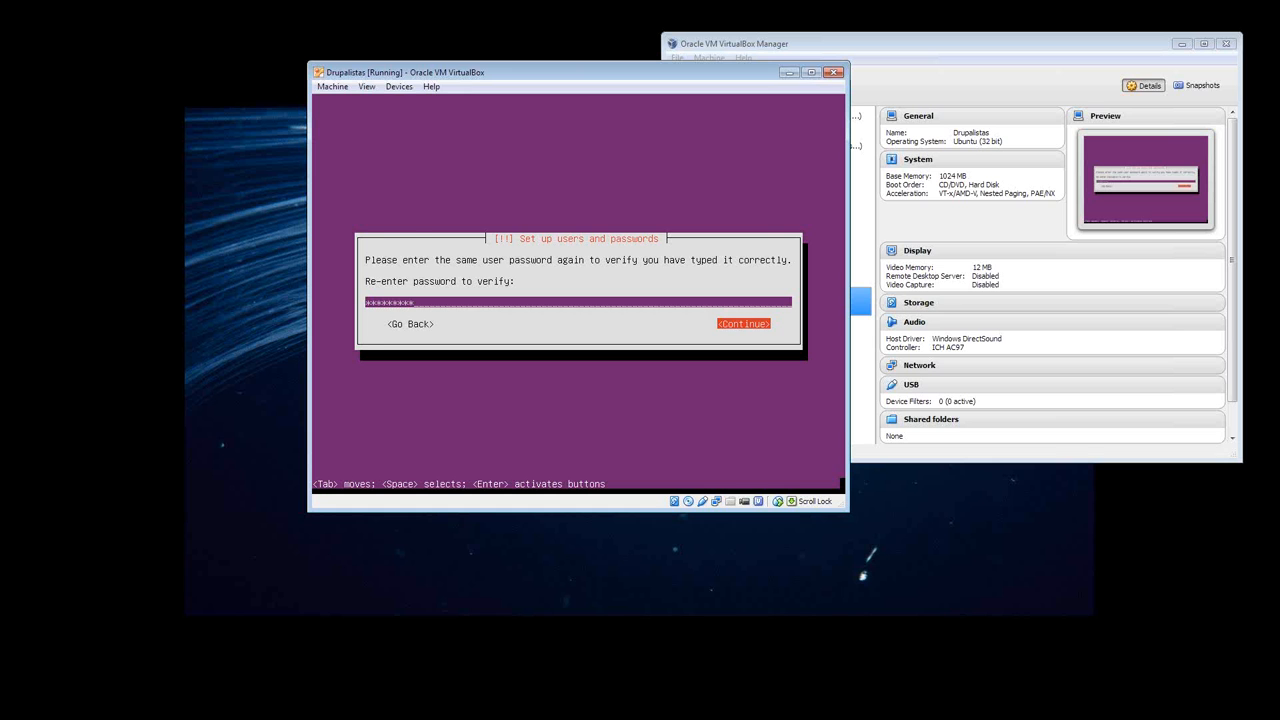
key("Return")
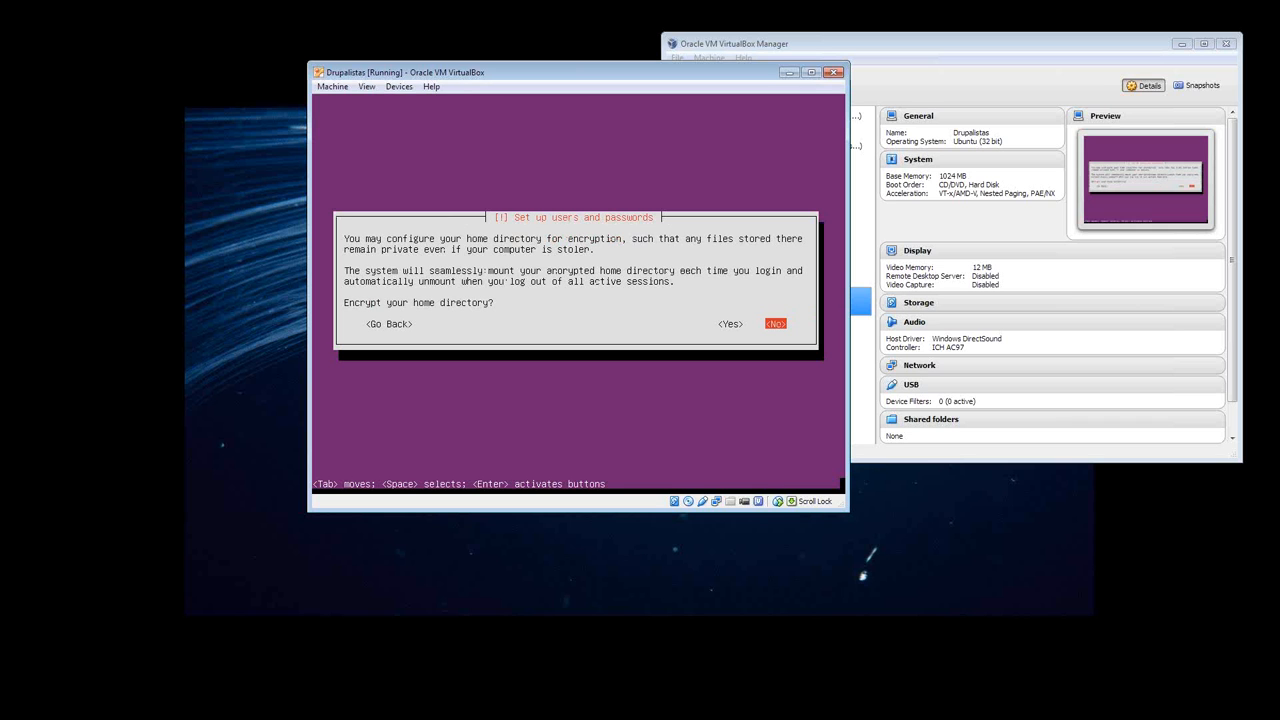
- Decline home directory encryption and accept America/Los_Angeles as the time zone
key("Return")
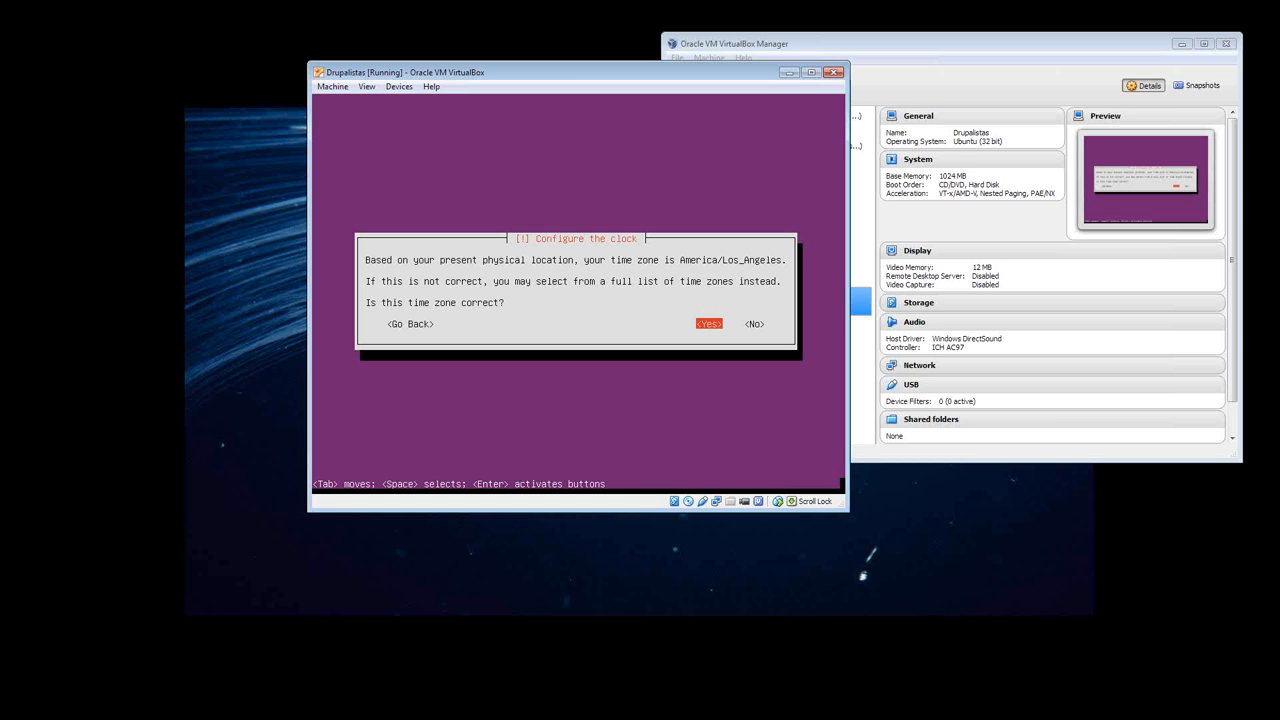
key("Return")
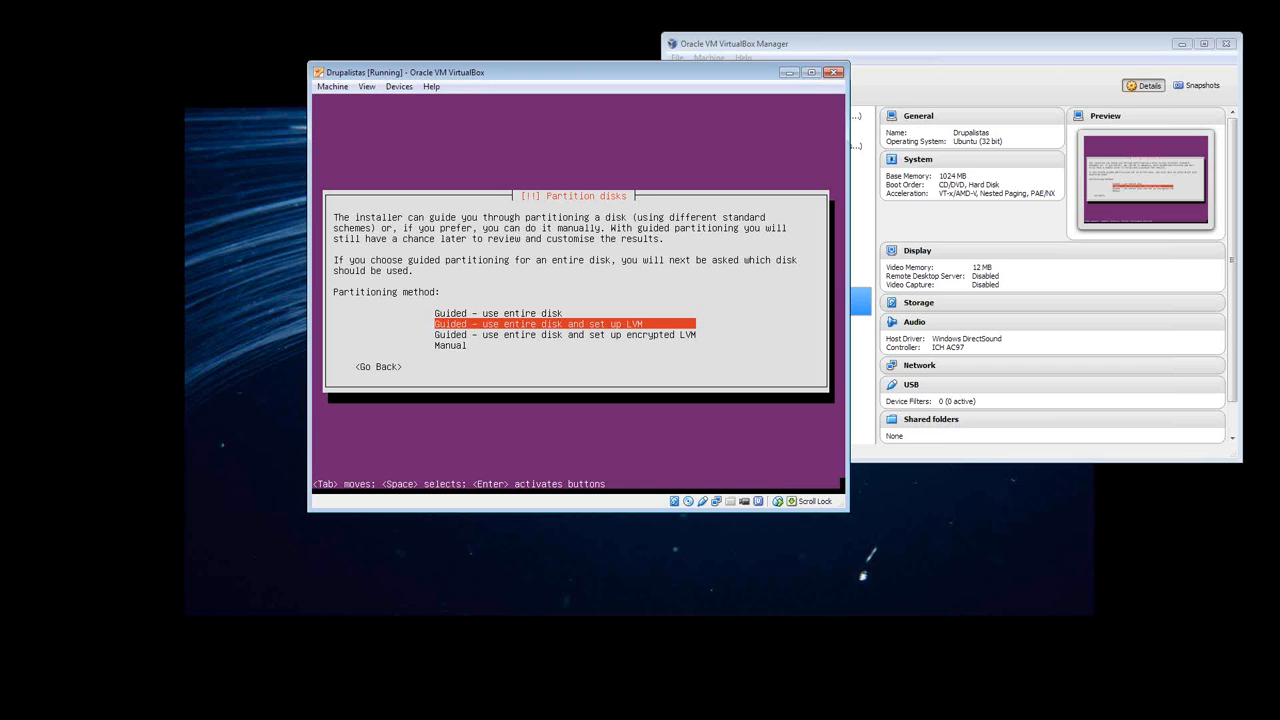
- Choose guided partitioning of the entire SCSI3 (sda) VBOX HARDDISK with LVM, and agree to write the changes and configure LVM
key("Return")
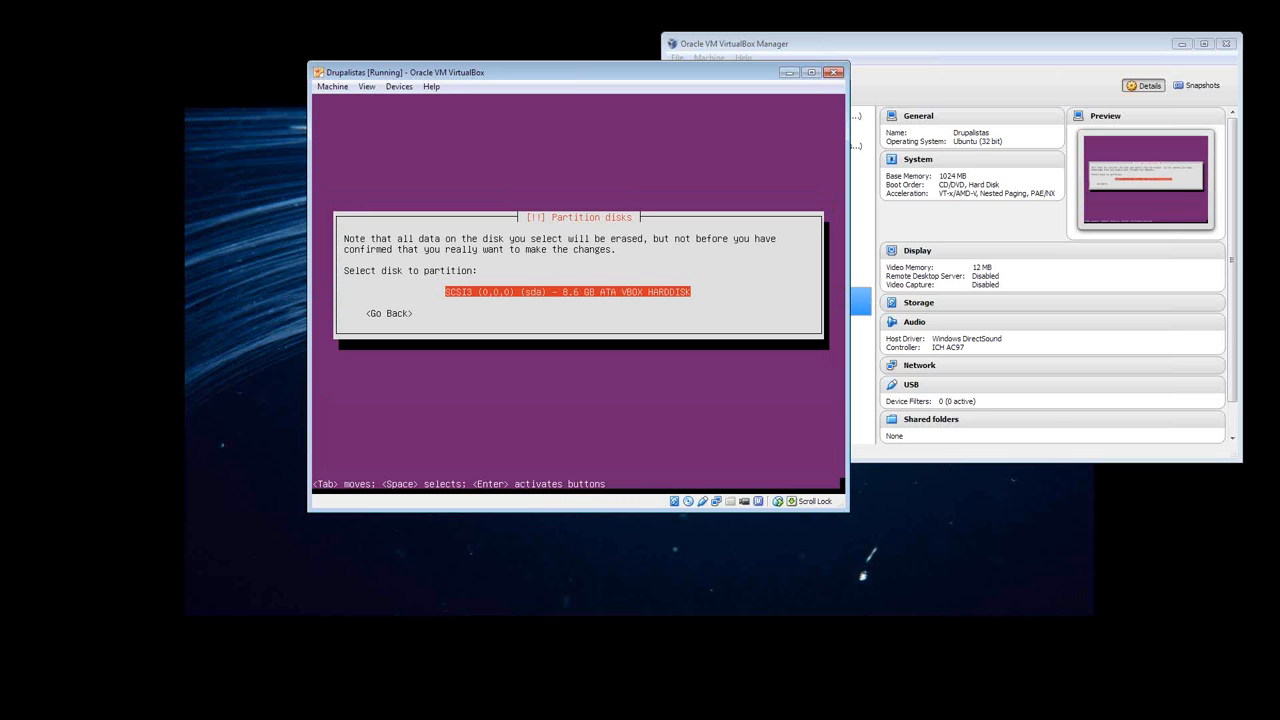
key("Return")
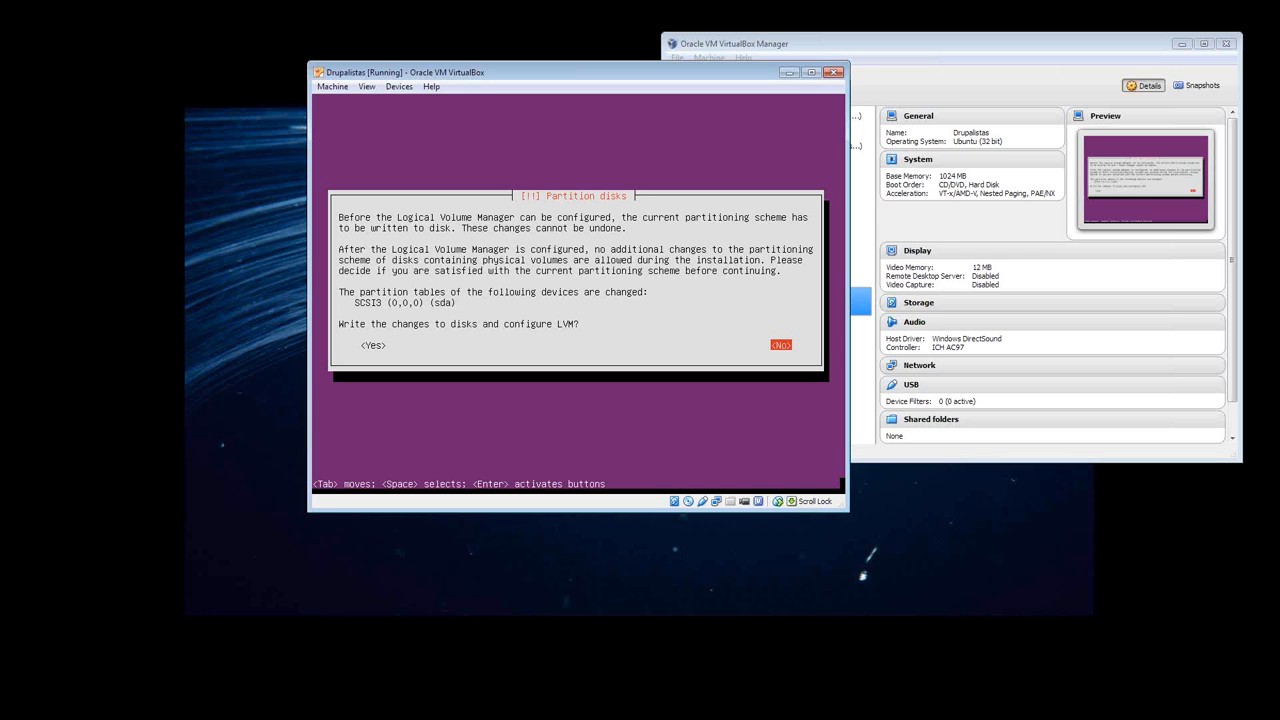
key("Tab")
key("Return")
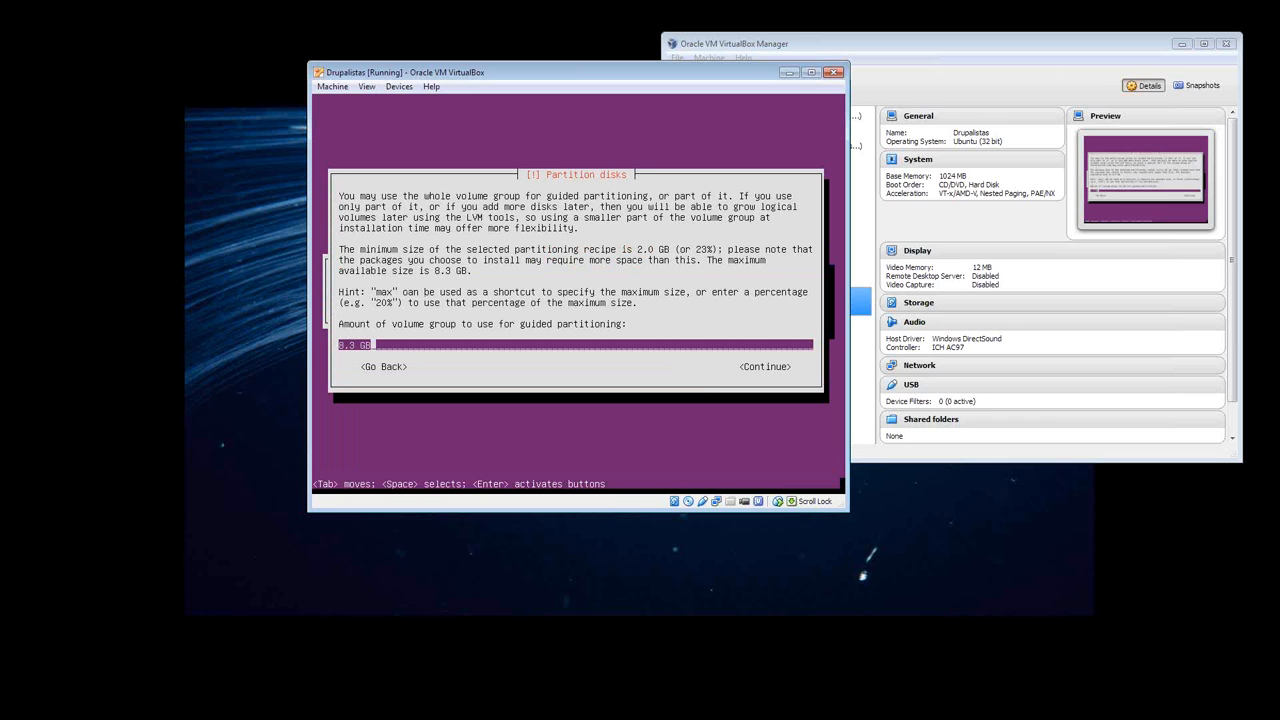
- Use 8.3 GB of the volume group for guided partitioning and approve writing the partition changes to the disks
key("Tab")
key("Return")
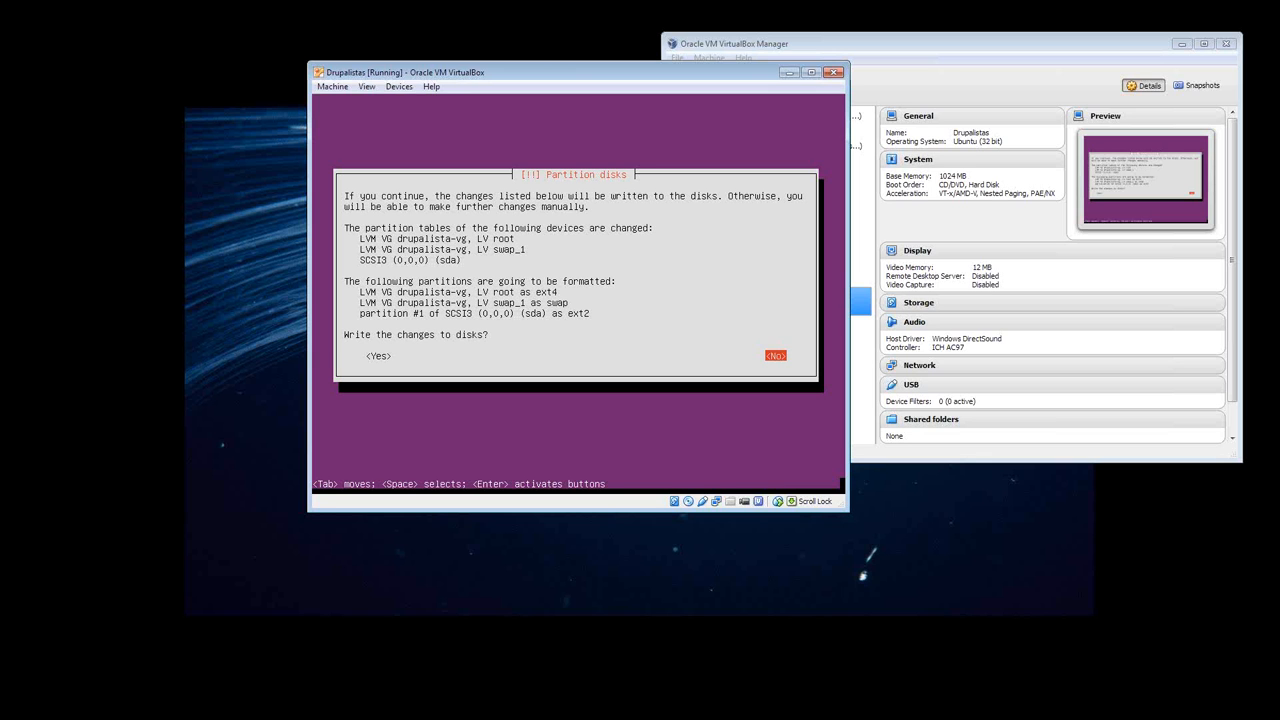
key("Tab")
key("Return")
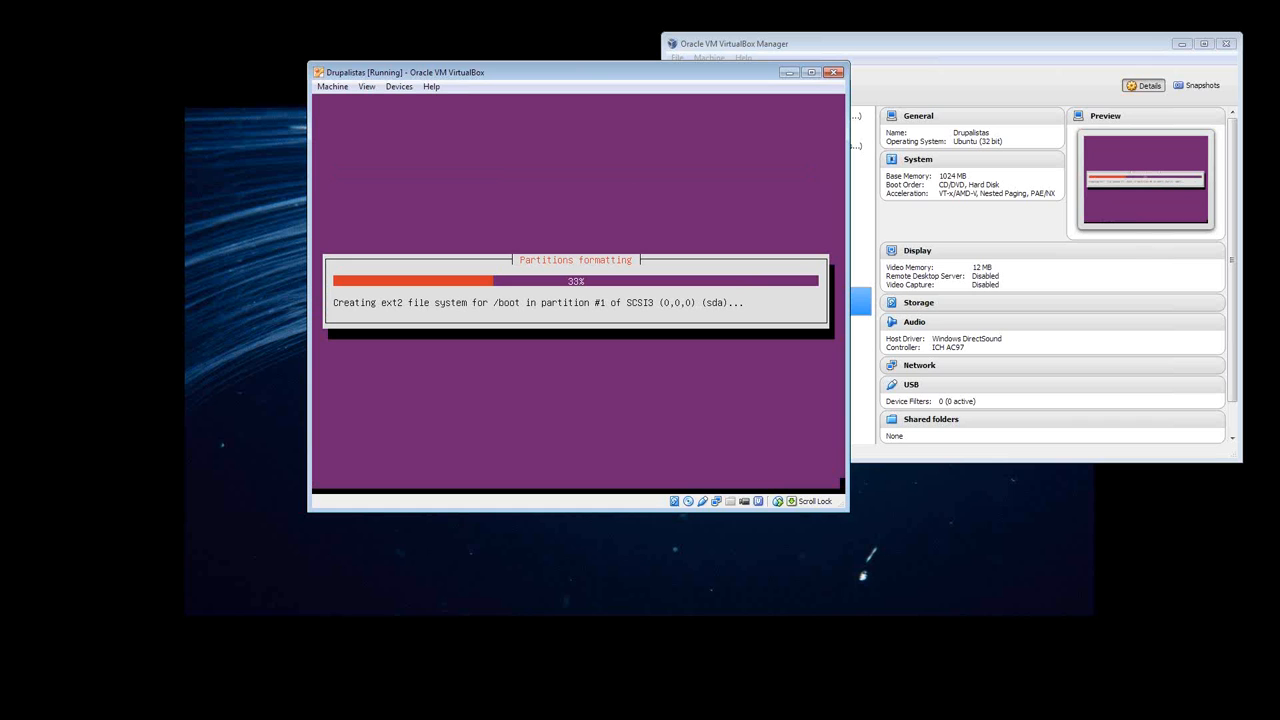
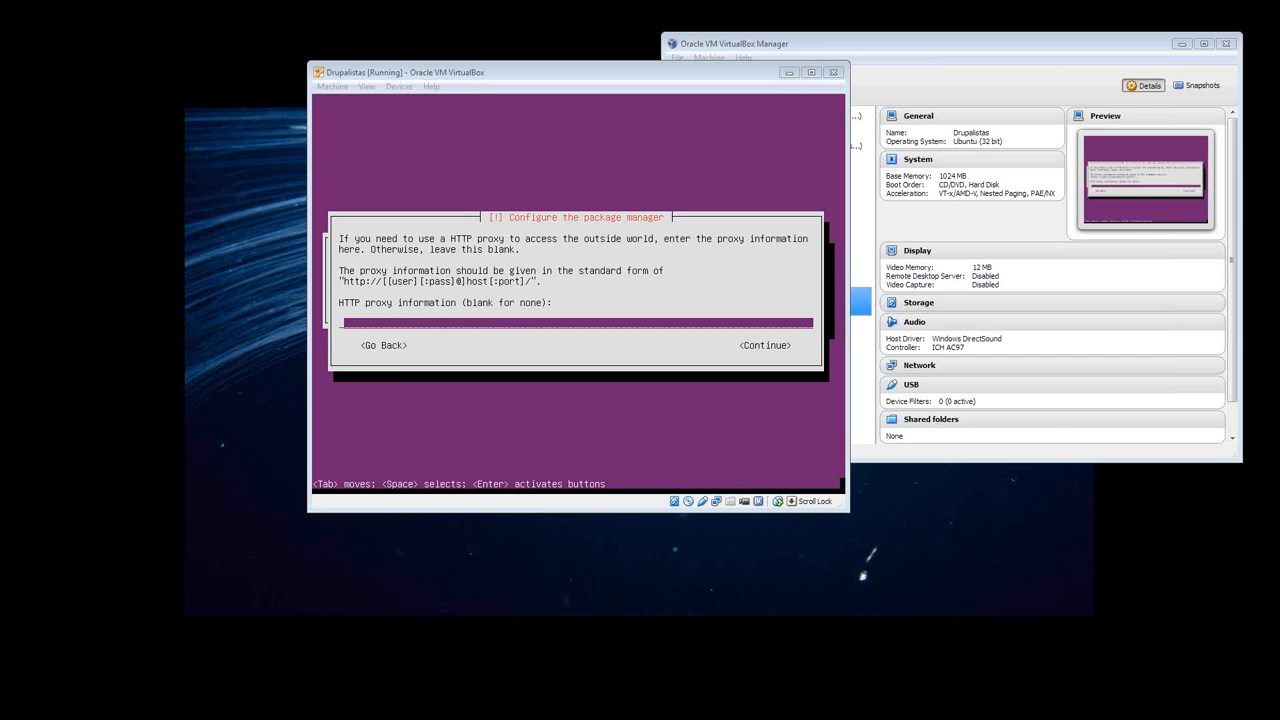
- Leave the HTTP proxy information blank and continue the package manager configuration
left_click(480, 240)
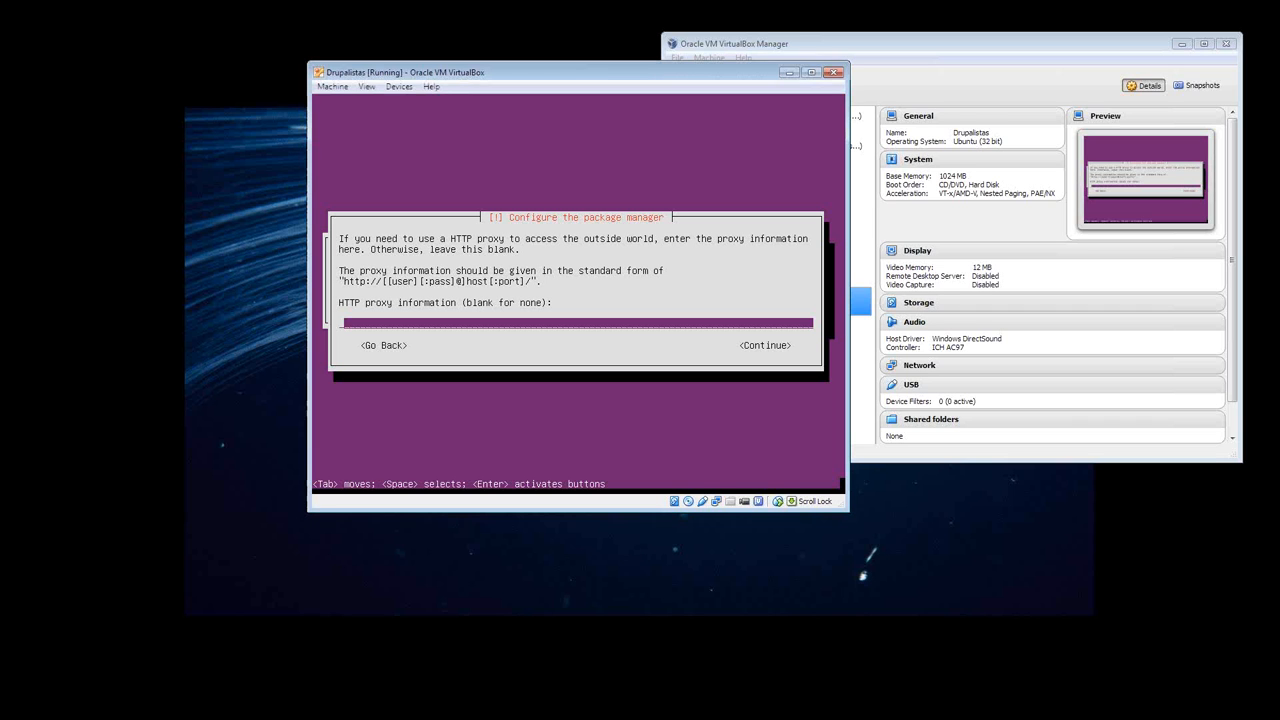
key("Tab")
key("Return")
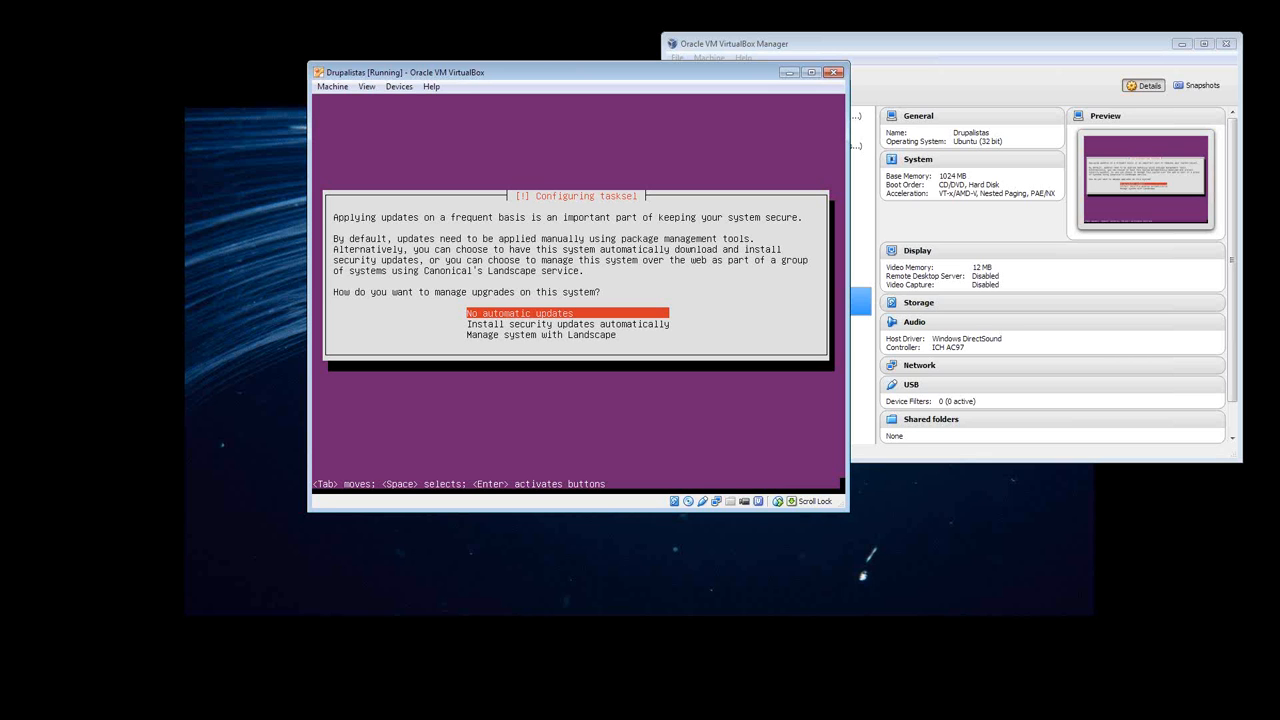
- Choose "No automatic updates" as the way to manage upgrades on this system
key("Down")
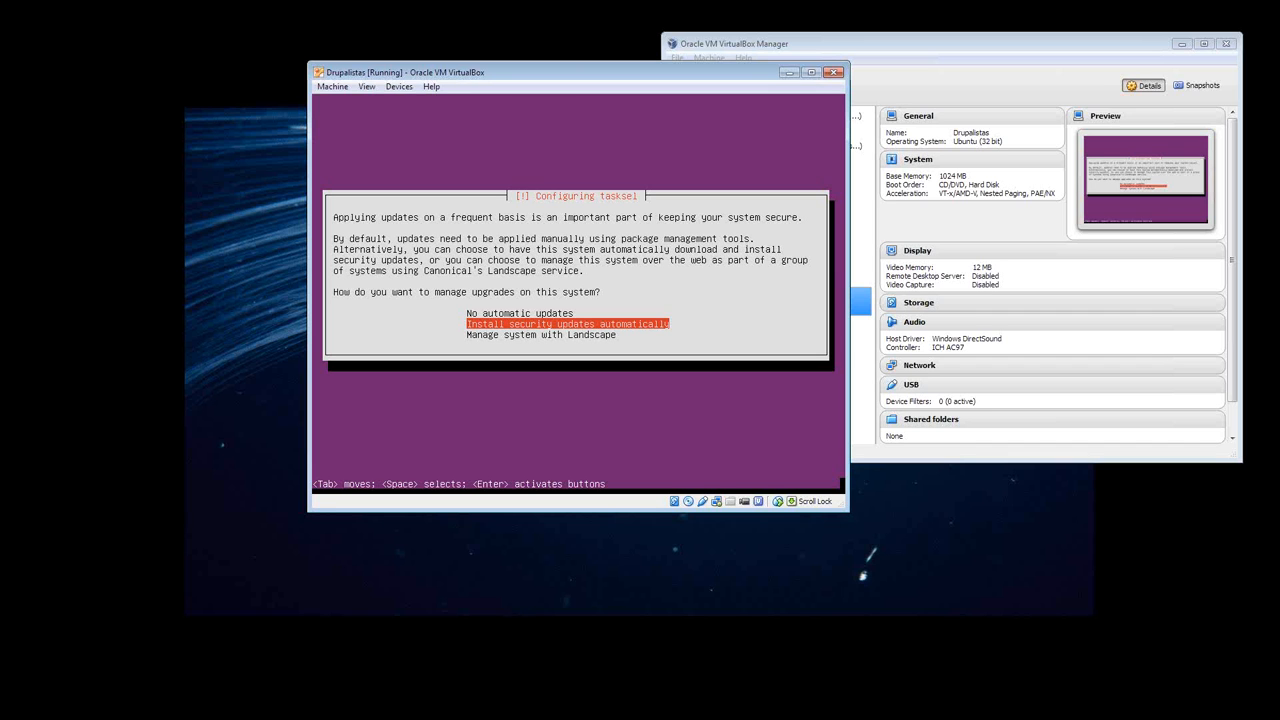
key("Up")
key("Down")
key("Up")
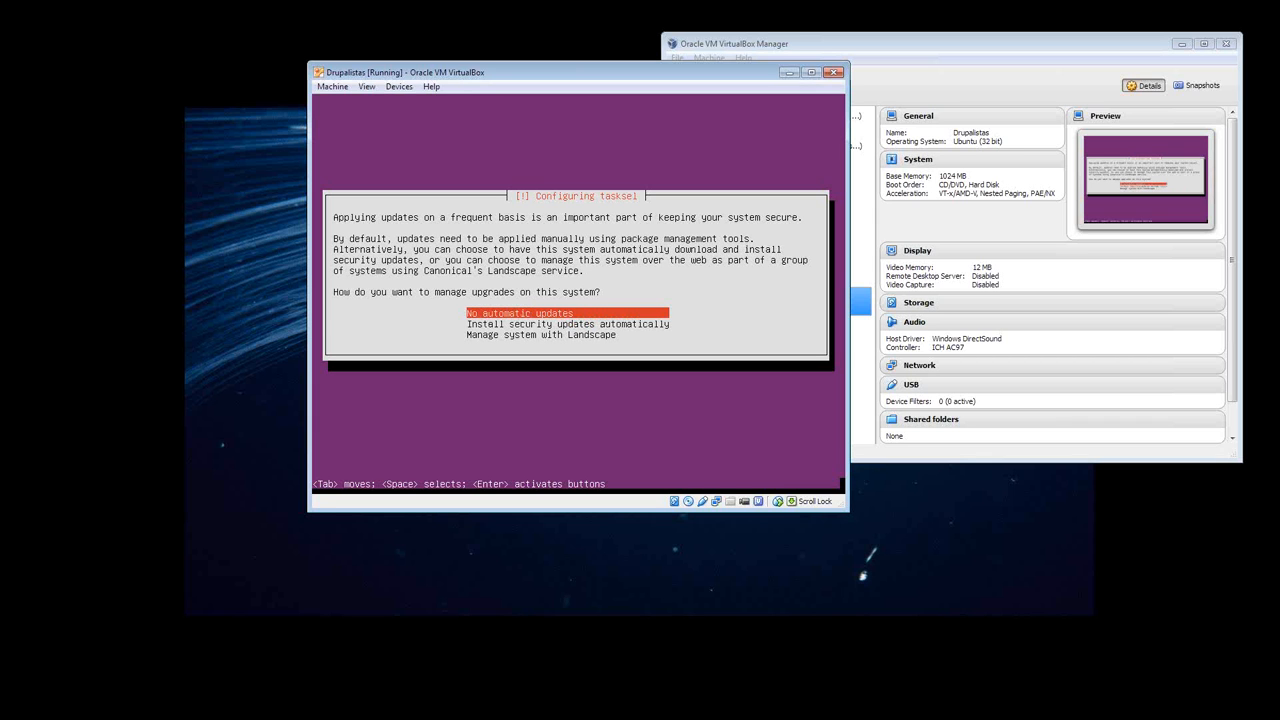
key("Return")
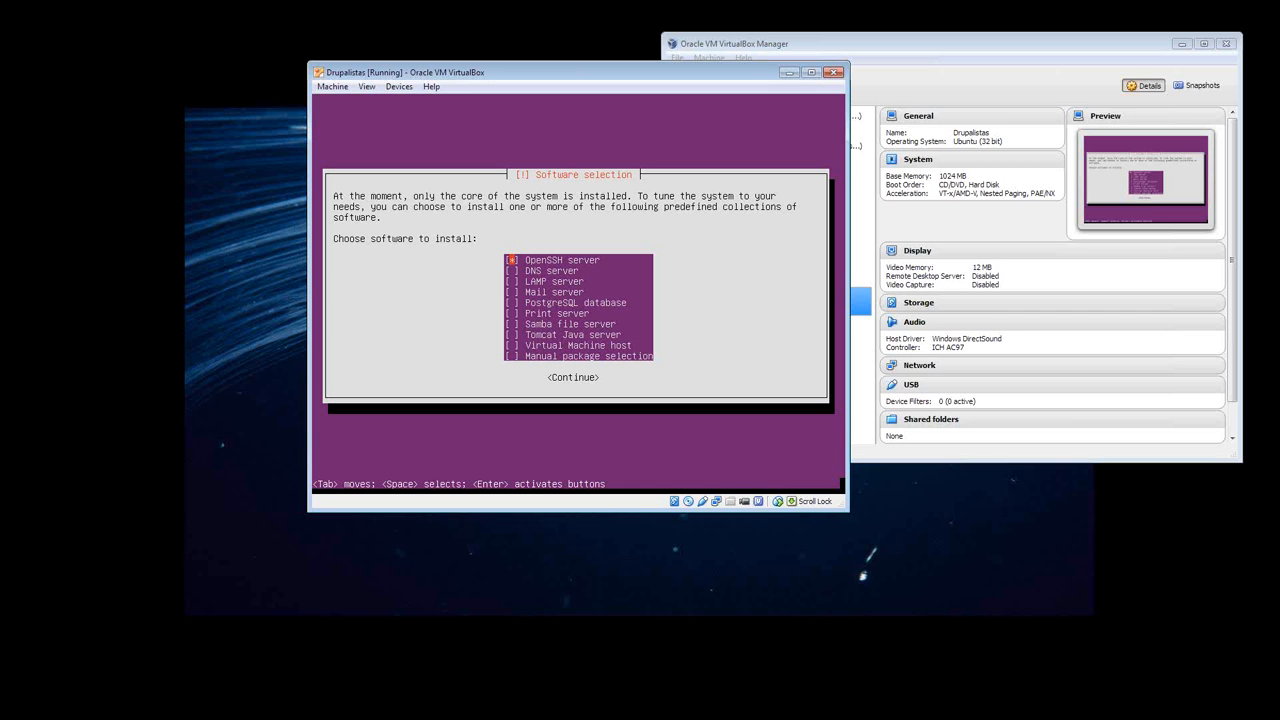
- Select OpenSSH server and LAMP server as the software collections to install and continue
key("space")
key("Down")
key("Down")
key("space")
key("Down")
key("Down")
key("Down")
key("Down")
key("Down")
key("Down")
key("Down")
key("Up")
key("Tab")
key("Return")
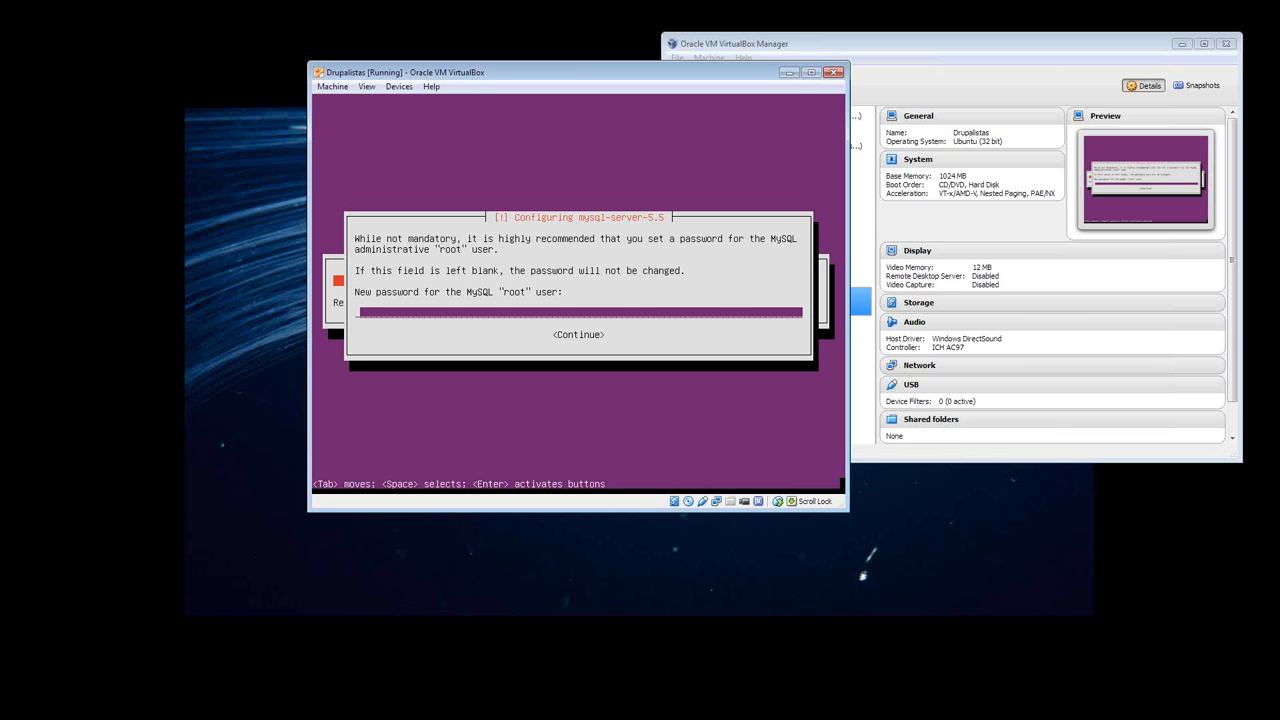
- Enter a new password for the MySQL "root" user and continue
type("*********")
key("Tab")
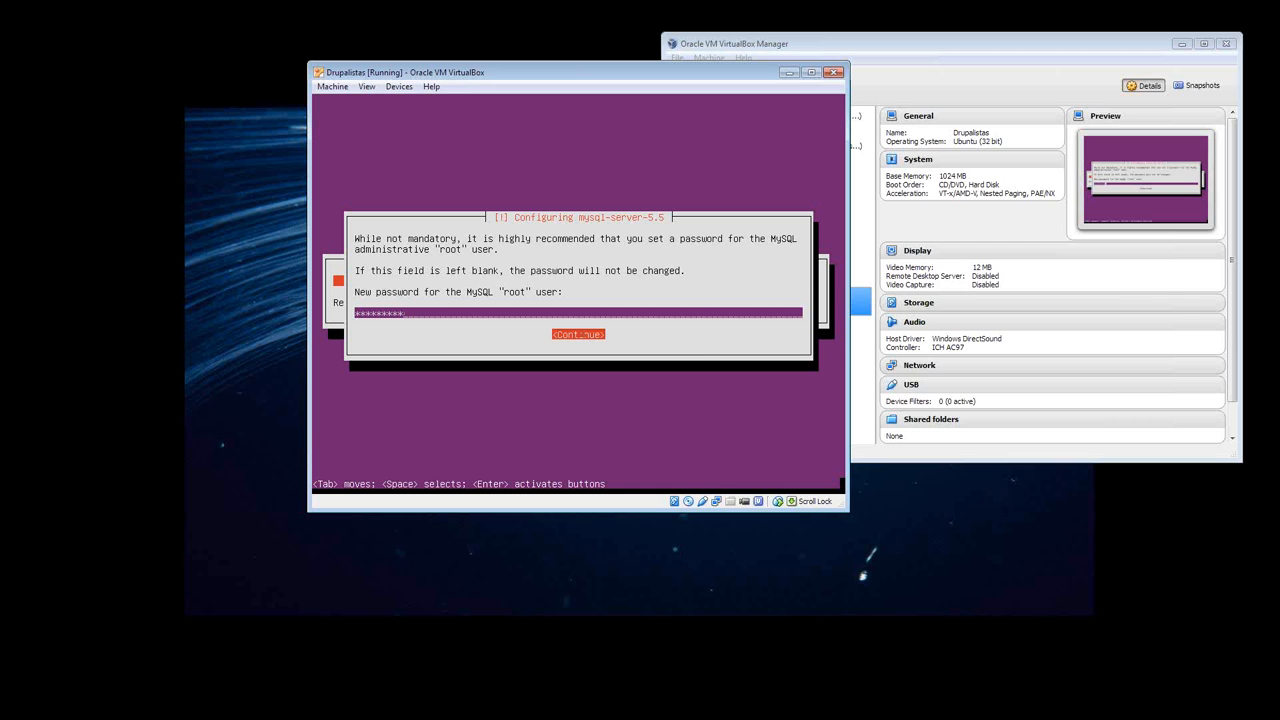
key("Return")
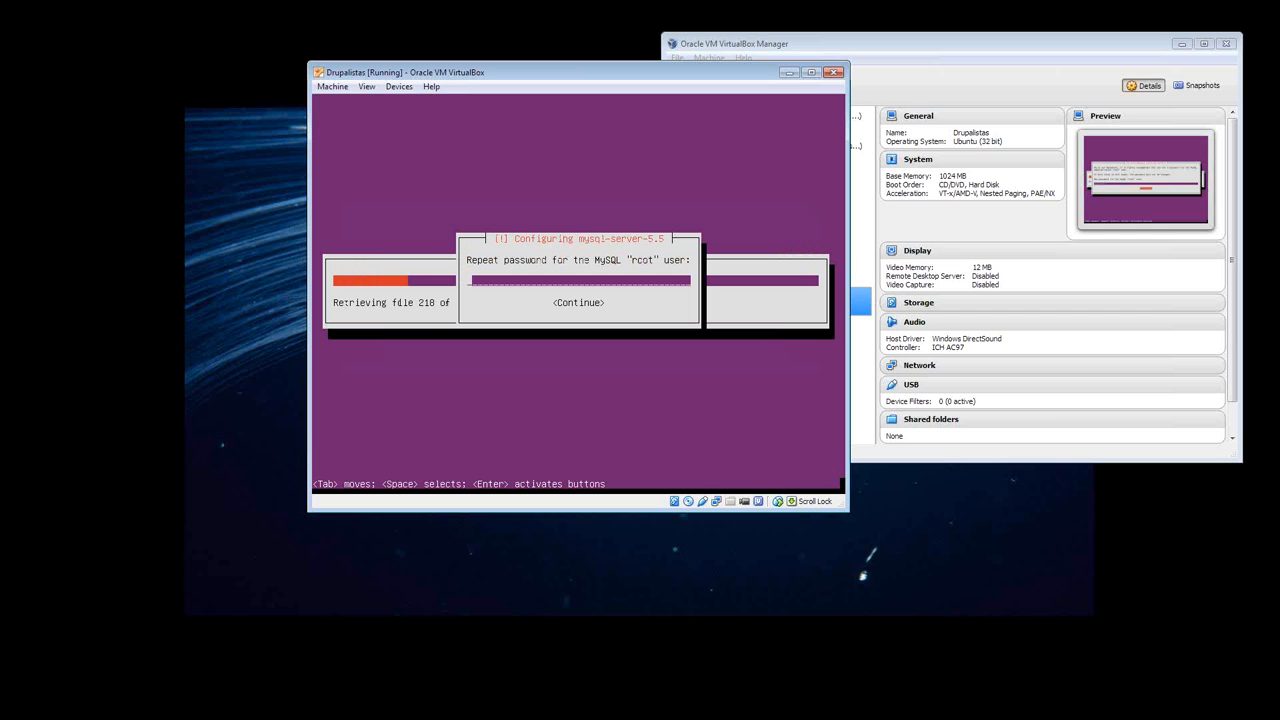
- Repeat the MySQL "root" user's password for verification and continue the installation
type("*******")
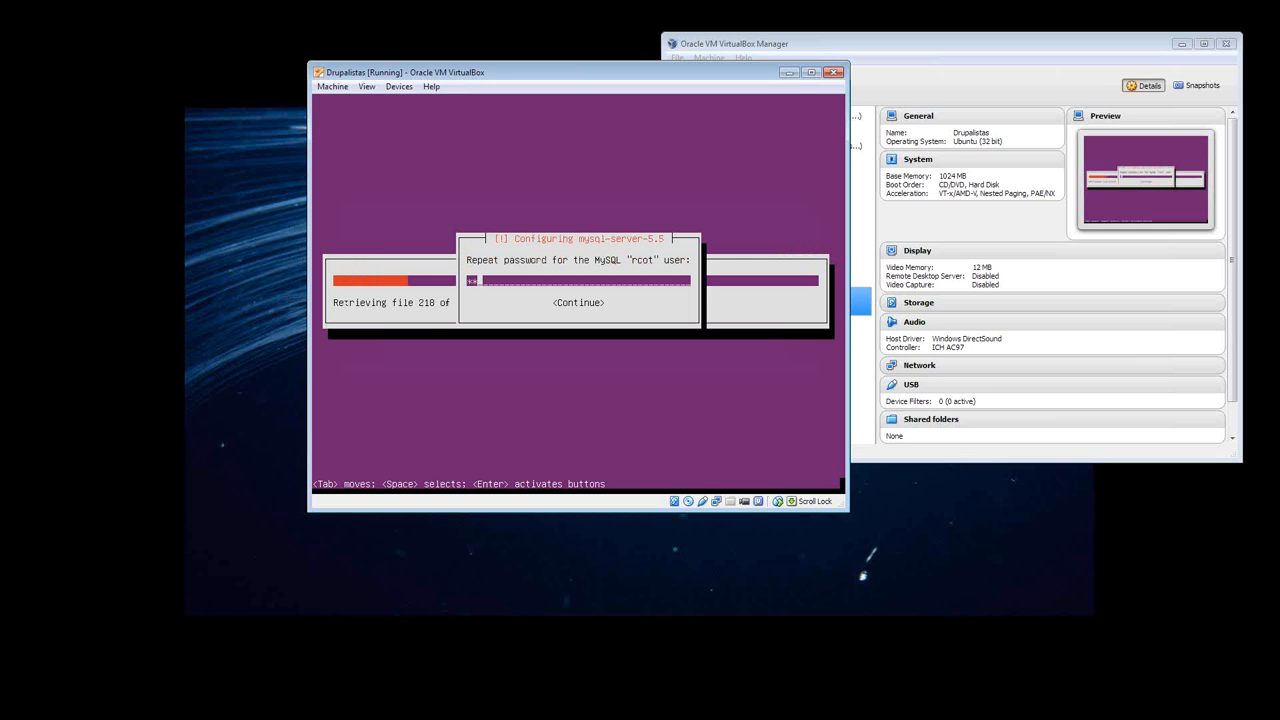
type("**")
key("Tab")
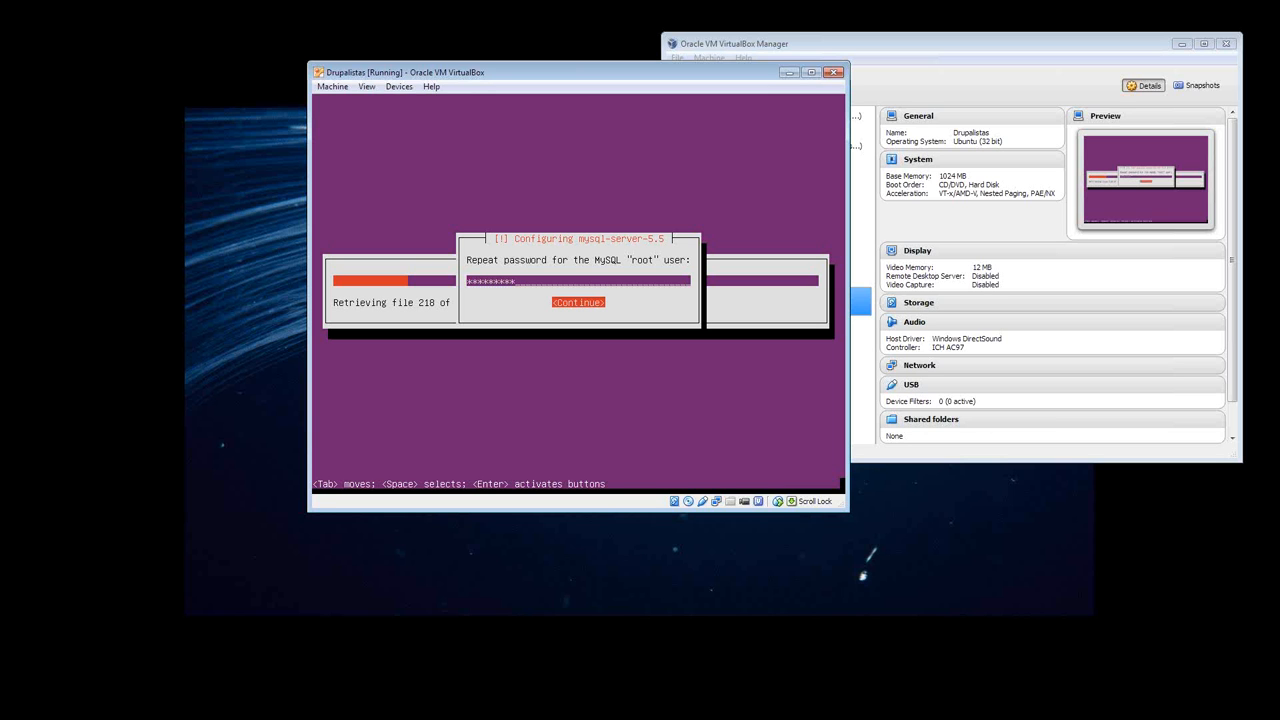
key("Return")
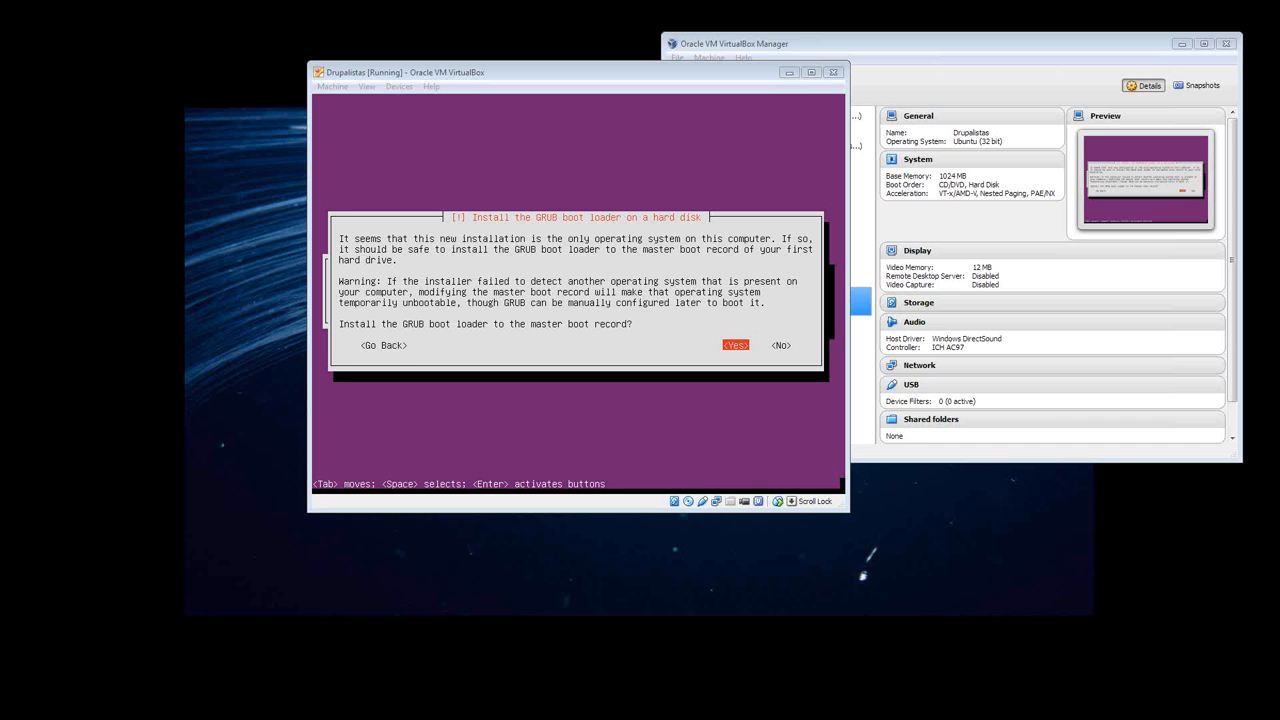
- Agree to install the GRUB boot loader to the master boot record, and finish the installation by booting the new system
left_click(460, 280)
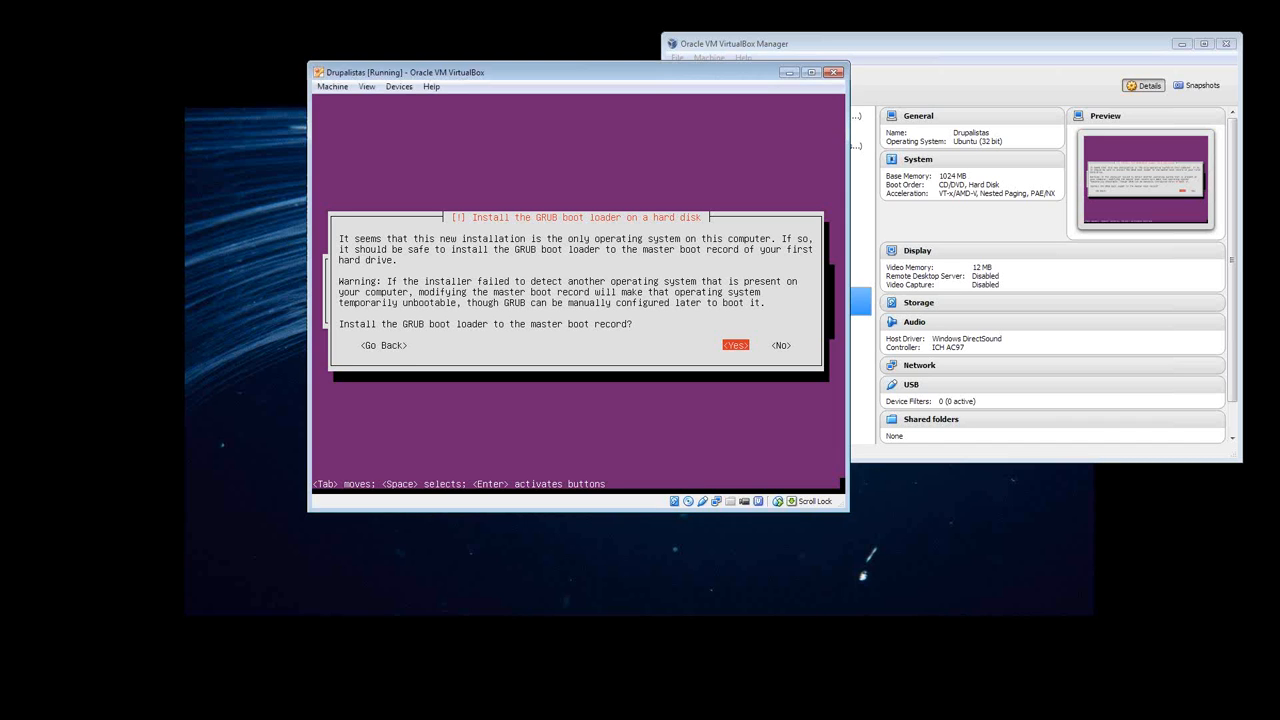
key("Return")
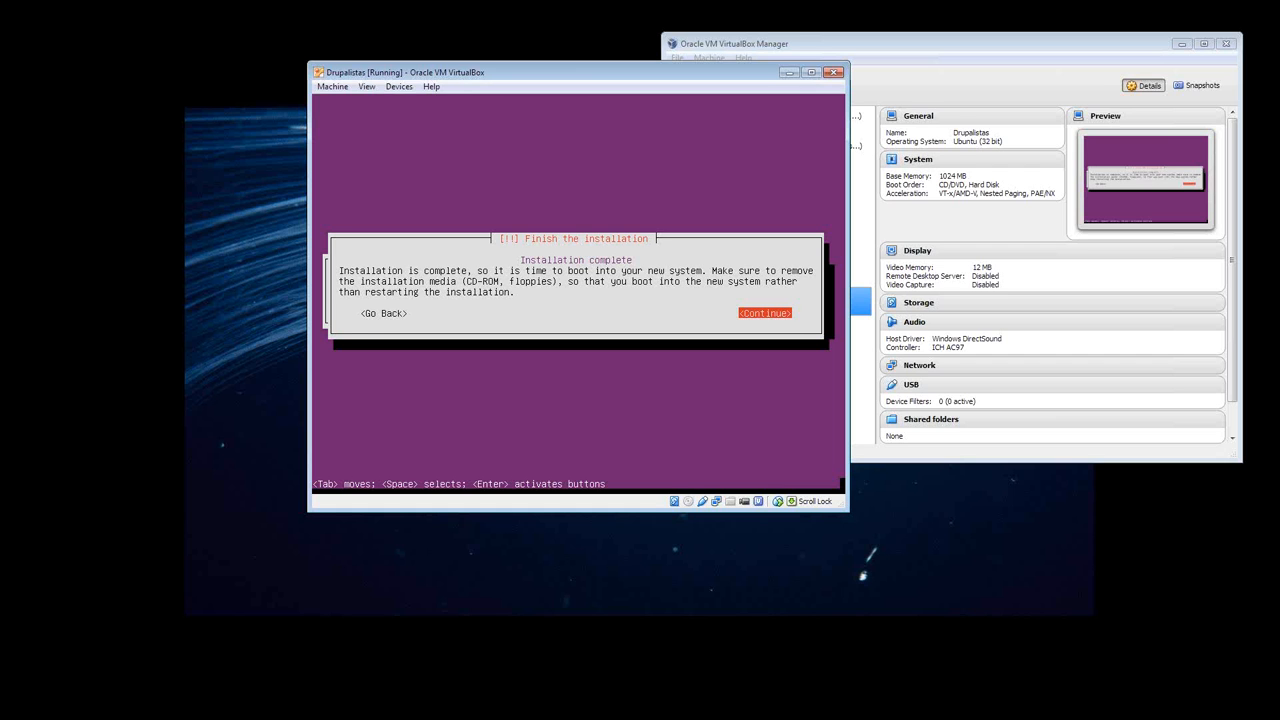
key("Return")
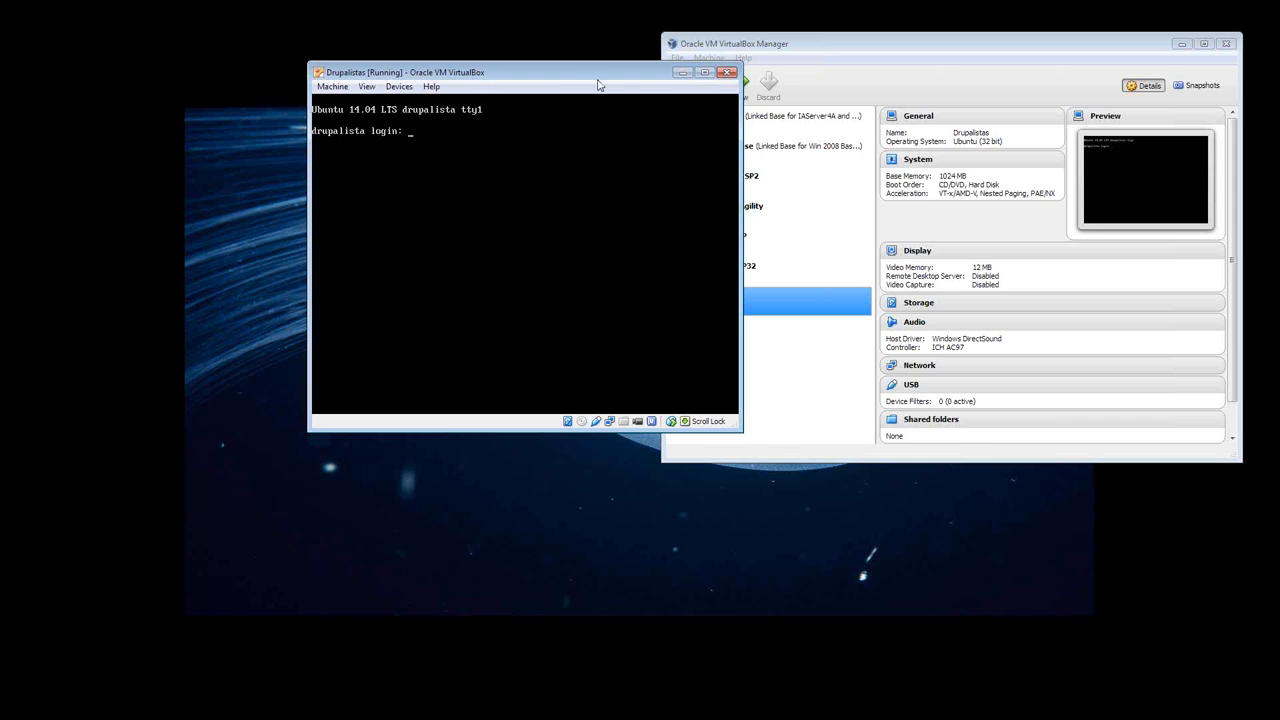
- Log in at the virtual machine's console with the account's username and password
left_click(679, 74)
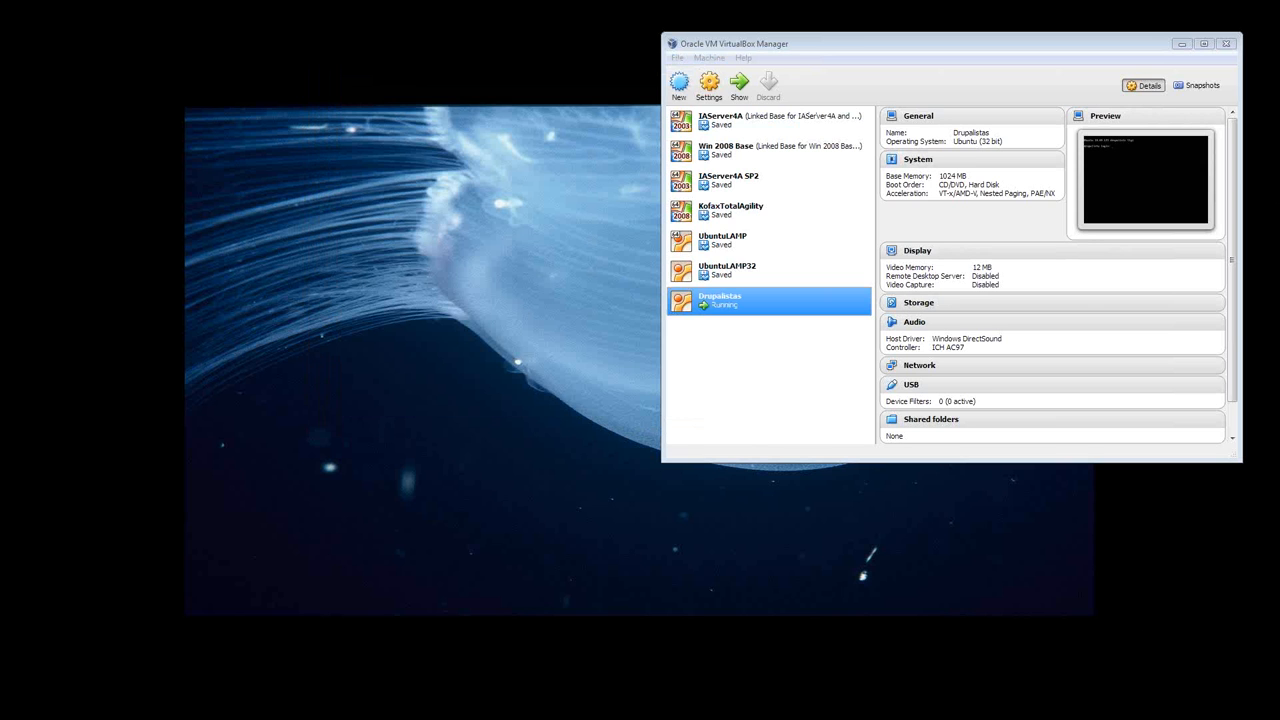
key("alt+Tab")
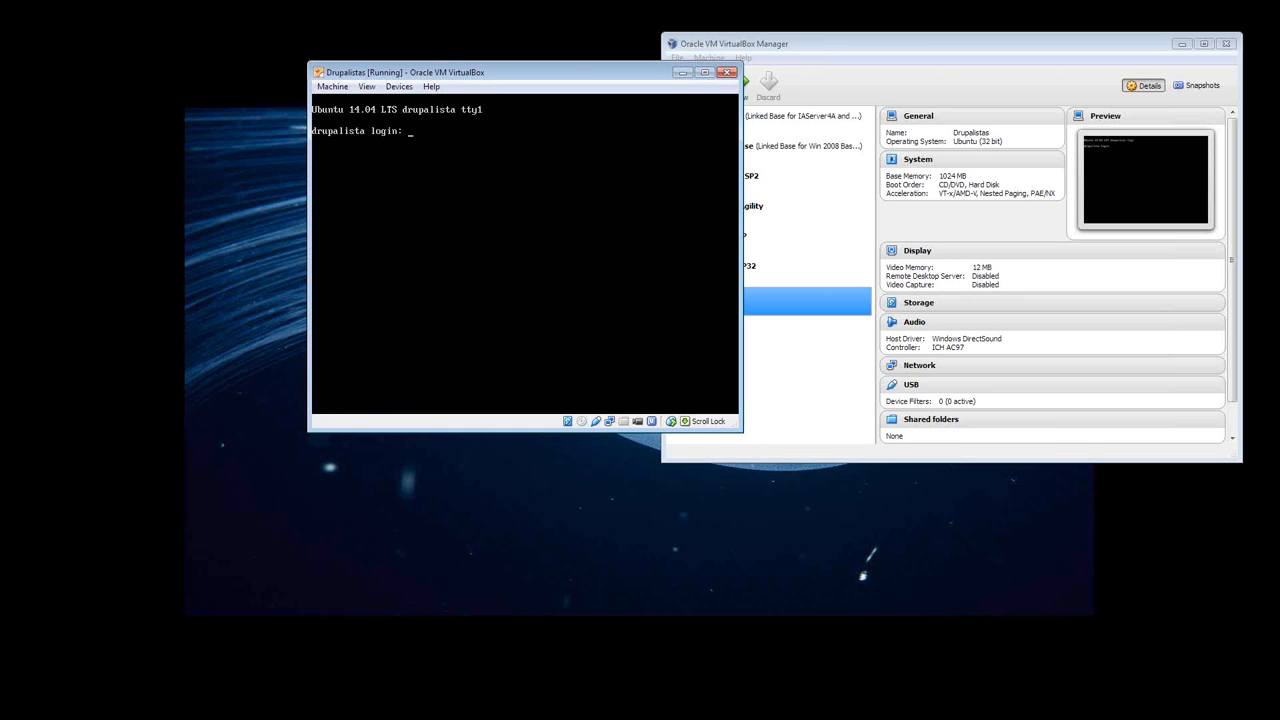
type("dave")
key("Return")
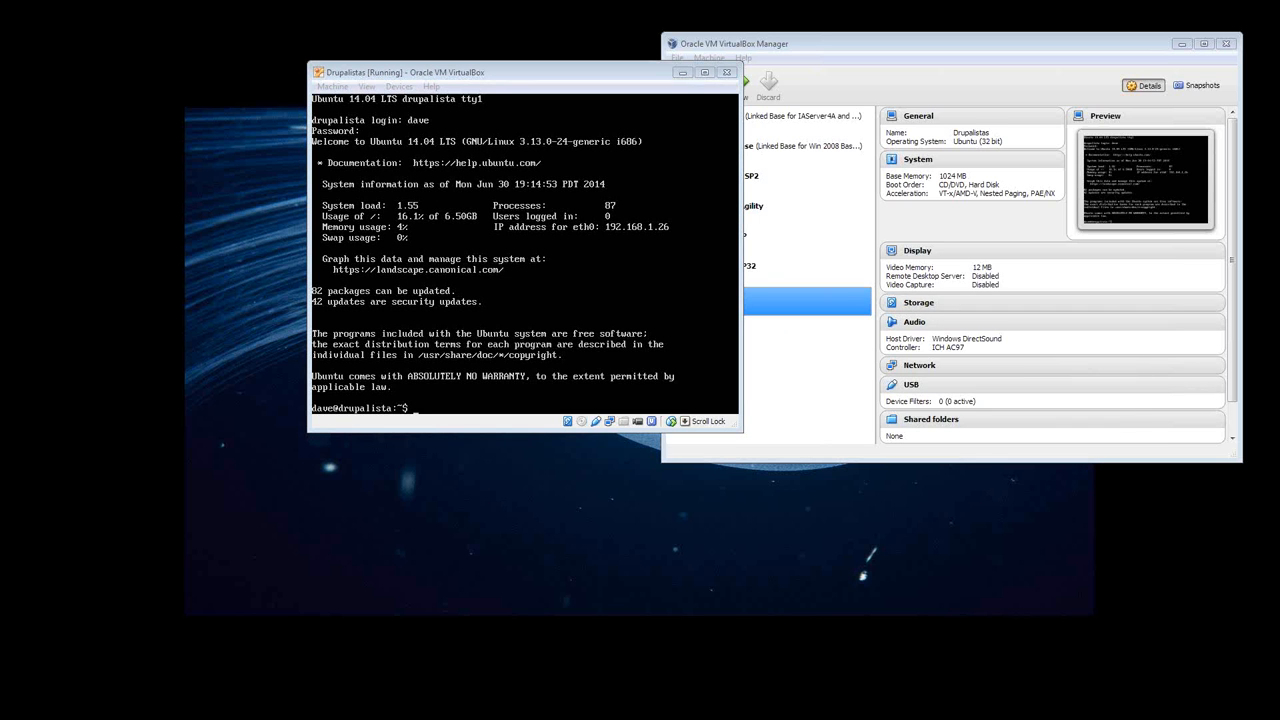
- In PuTTY, open an SSH connection to host 192.168.1.26 on port 22
left_click_drag(1228, 252, 986, 264)
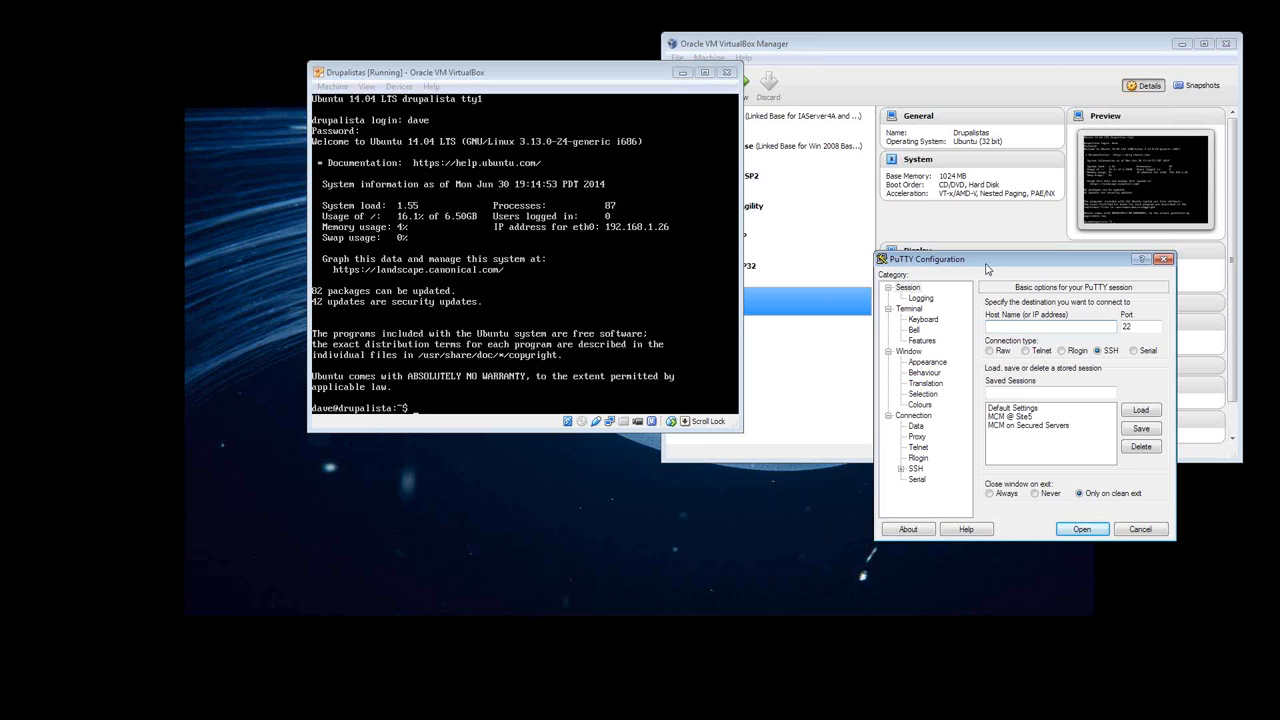
type("192.168.1.26")
left_click(1077, 531)
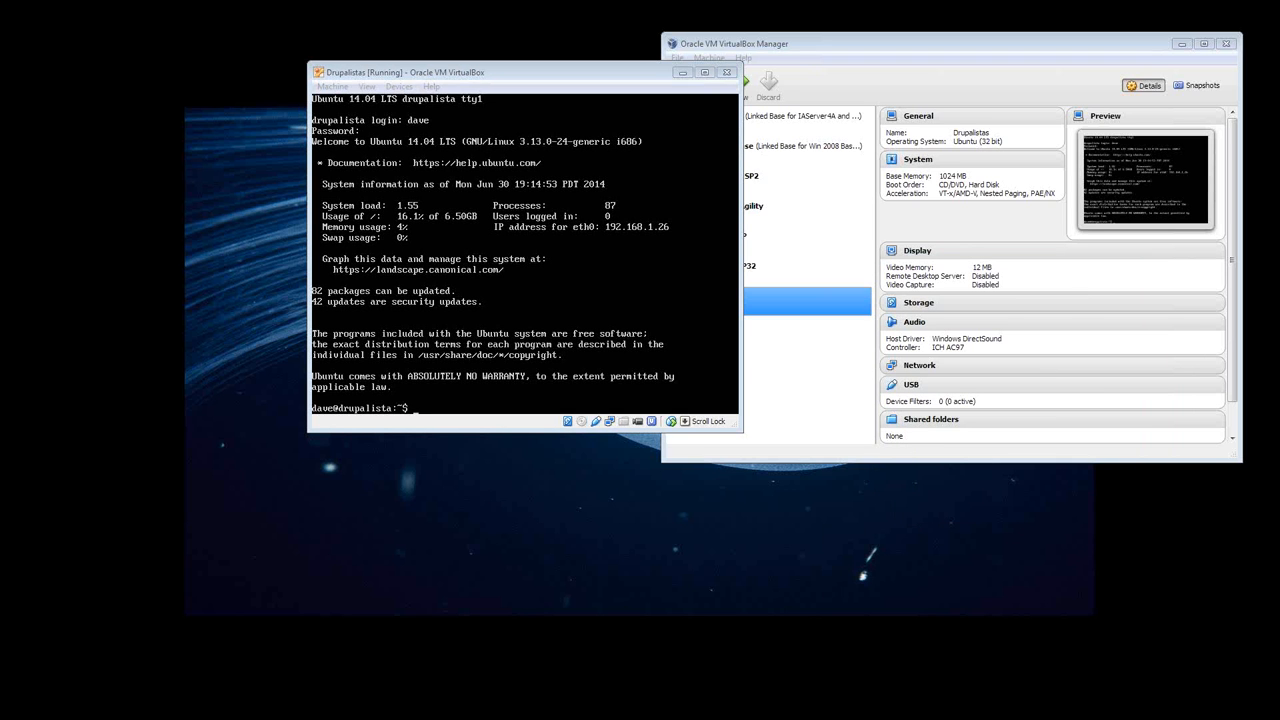
- Trust the server's host key and add it to PuTTY's cache
left_click_drag(1170, 409, 1024, 446)
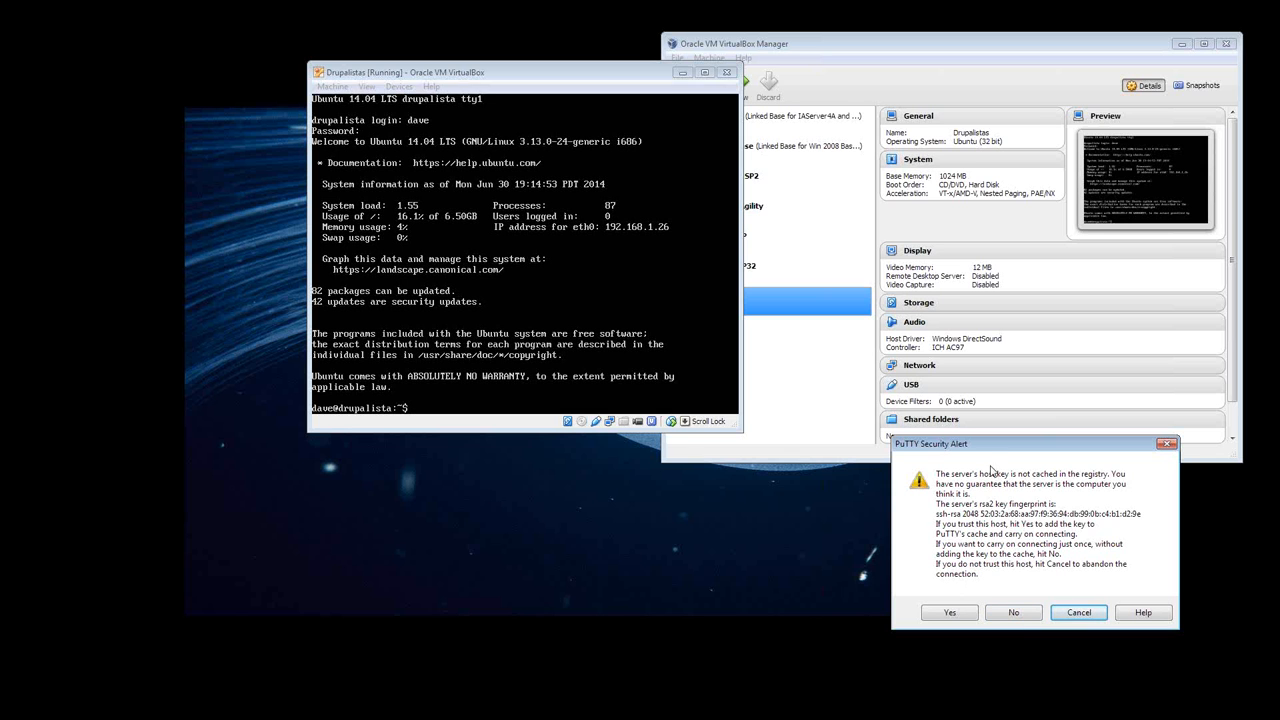
left_click_drag(979, 446, 951, 366)
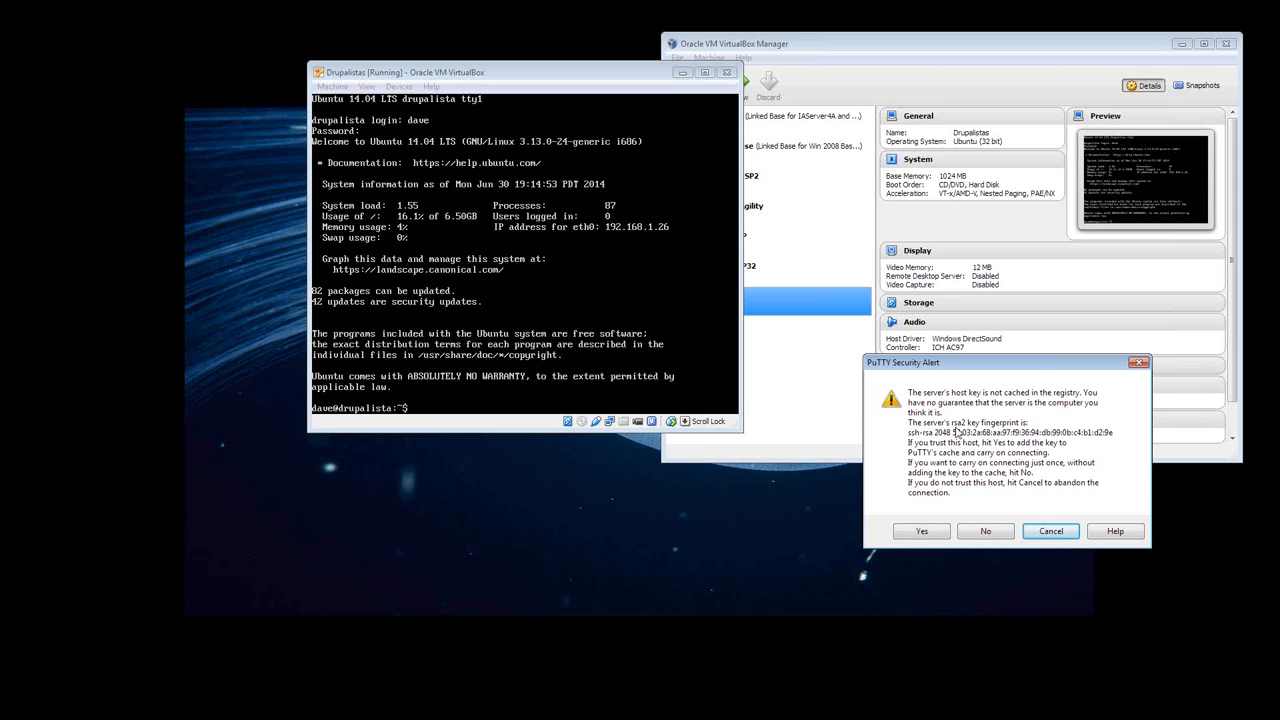
left_click(917, 533)
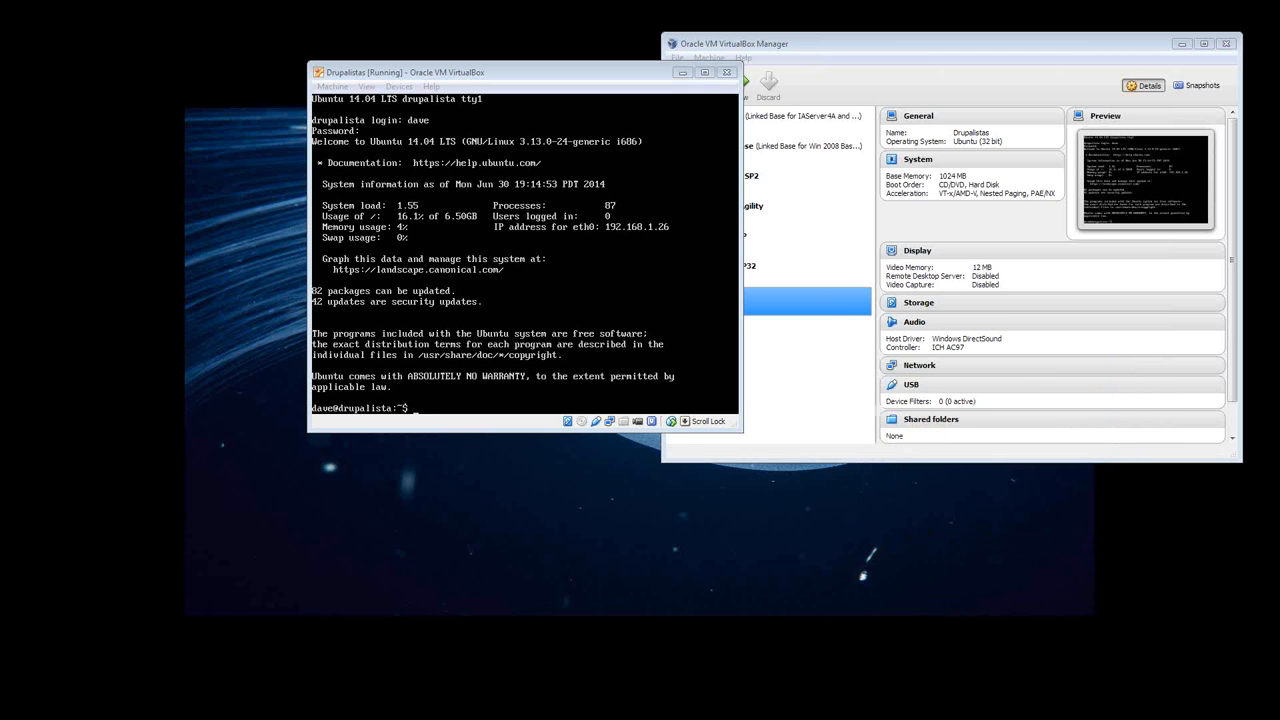
- Log in to the SSH session with the account's username and password
left_click_drag(840, 256, 884, 237)
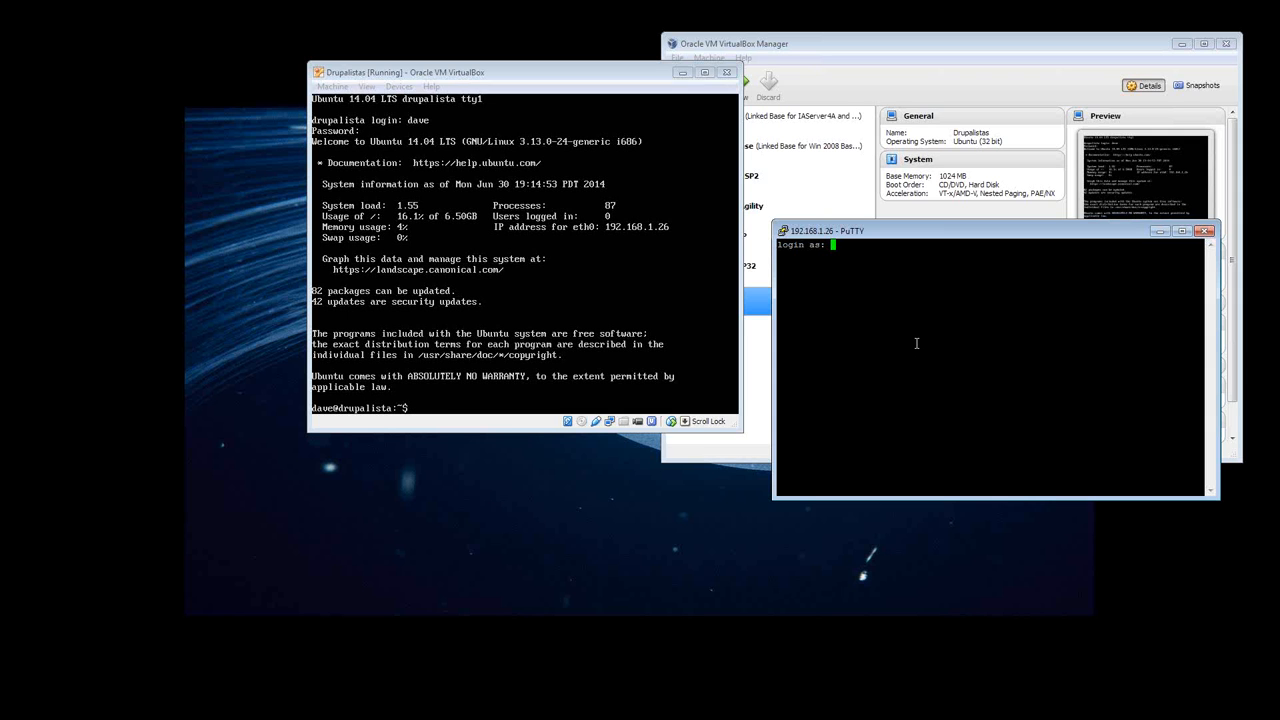
type("dave")
key("Return")
key("Return")
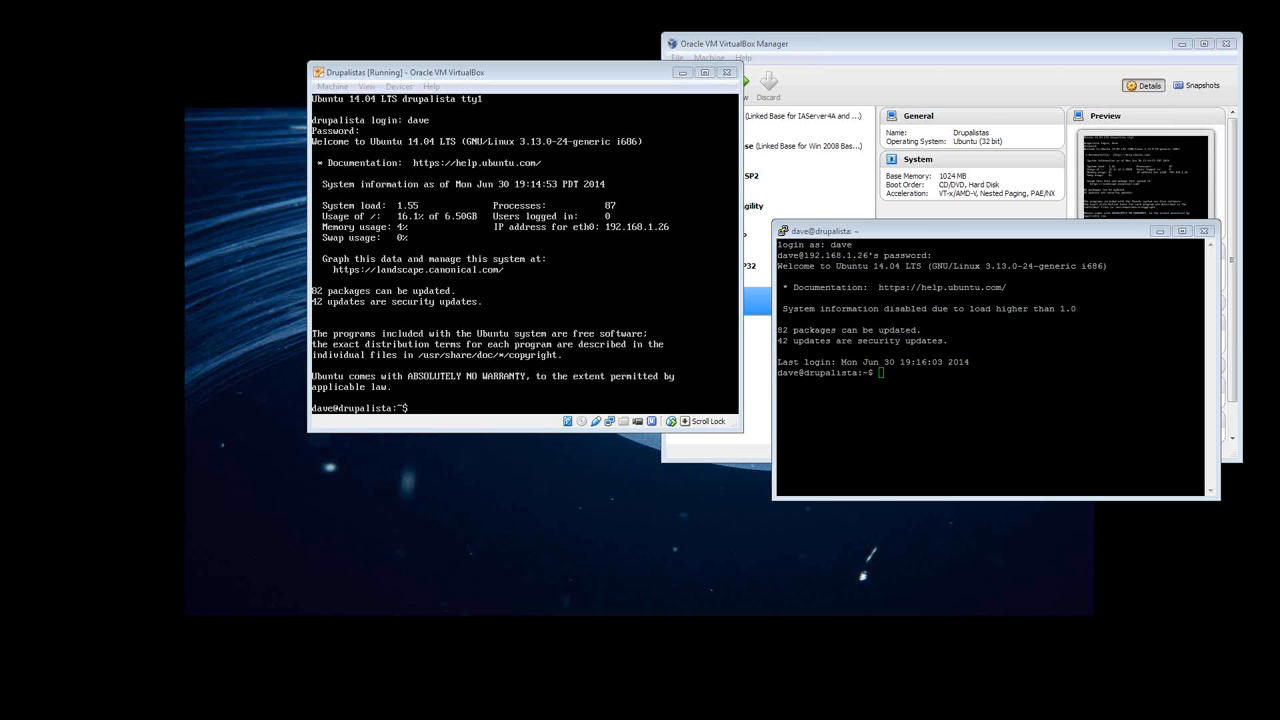
- Disable Apache's autoindex module by running "sudo a2dismod autoindex" in the SSH session, entering the sudo password
left_click(938, 377)
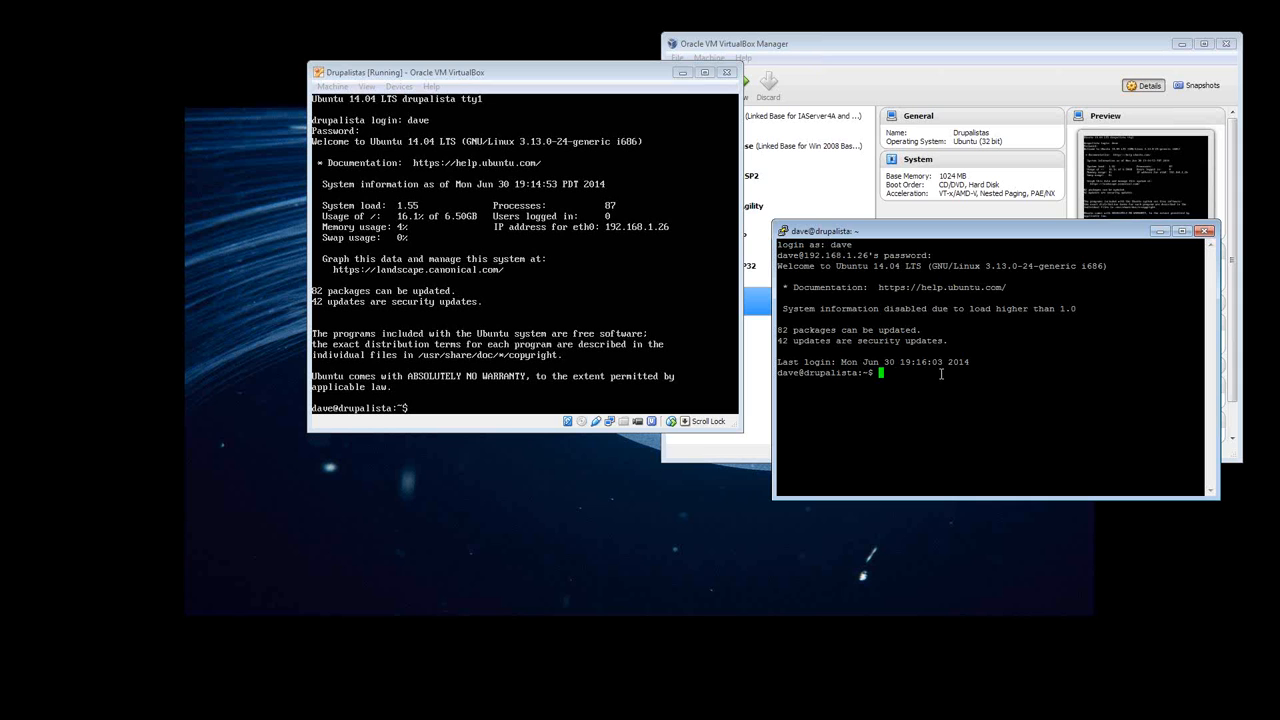
type("sudo")
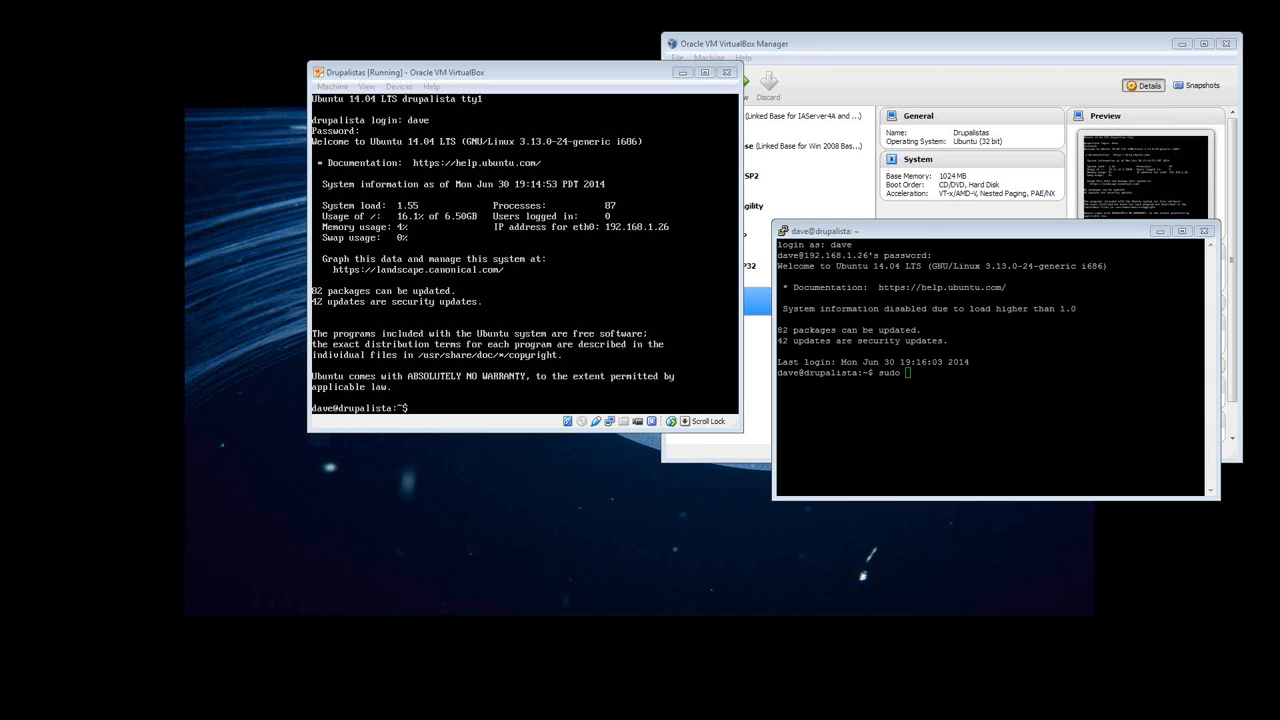
right_click(980, 368)
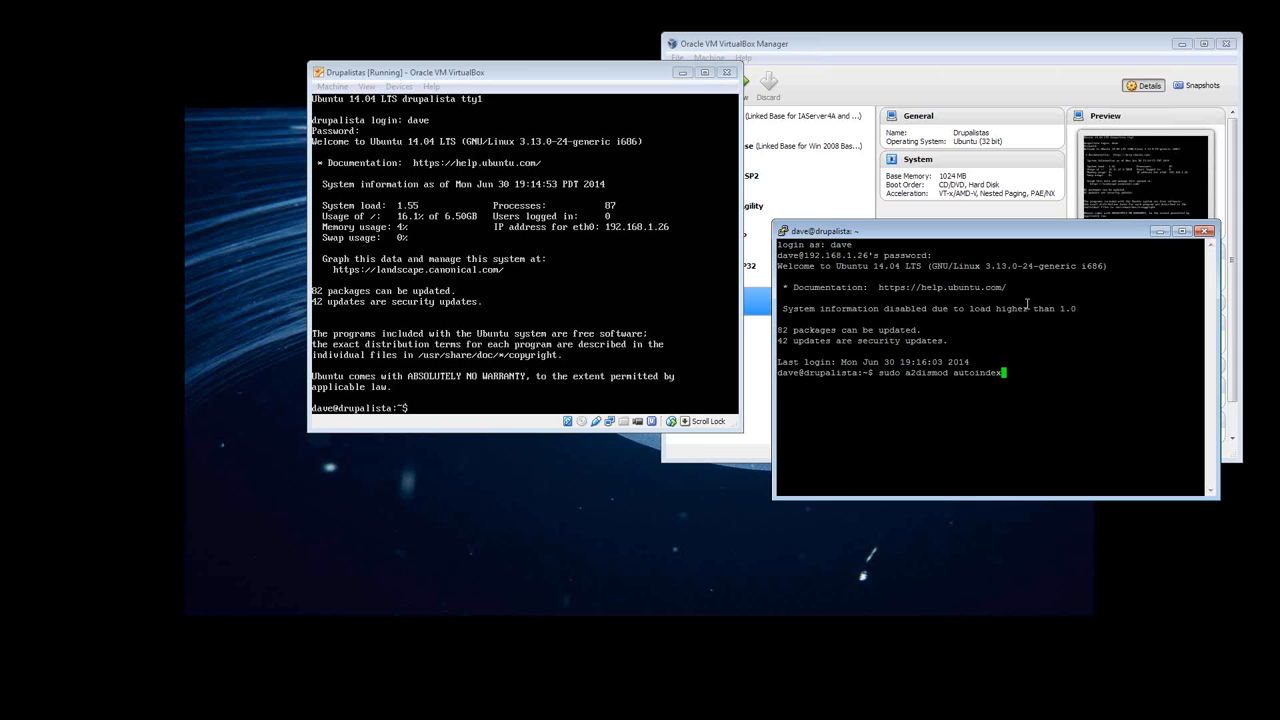
key("Return")
key("Return")
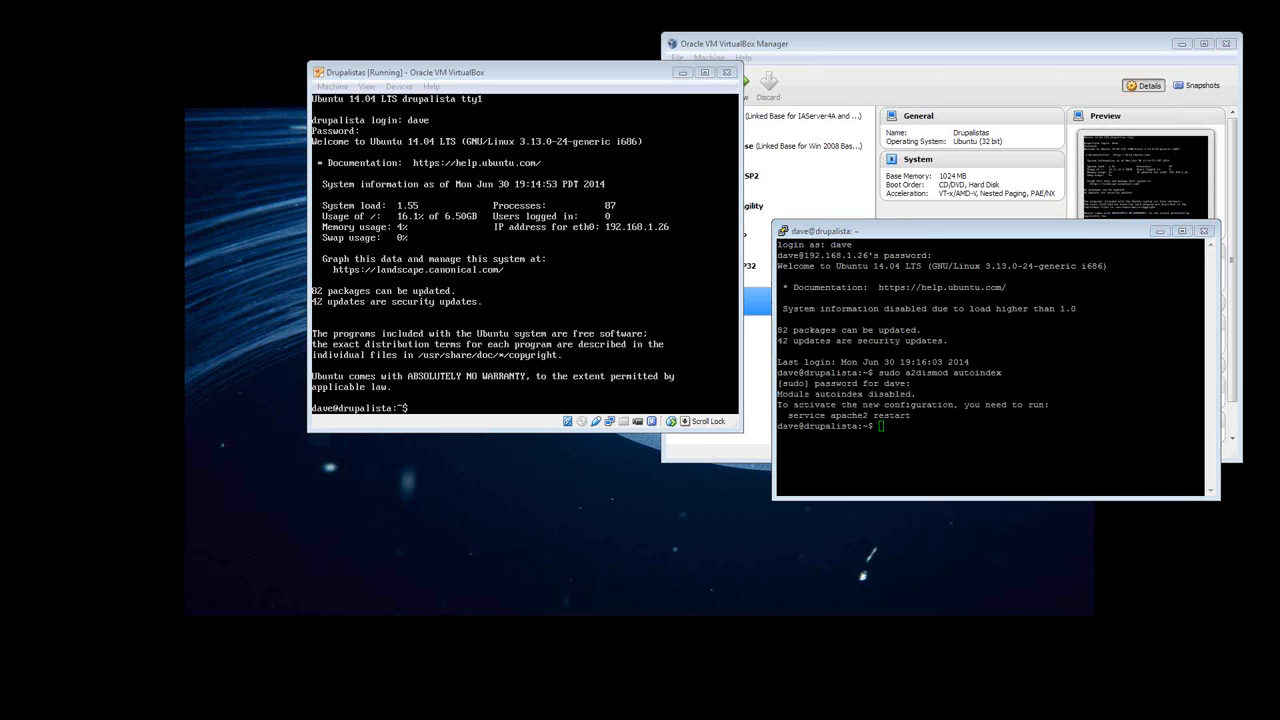
- Enable Apache's rewrite module by running "sudo a2enmod rewrite"
left_click(962, 424)
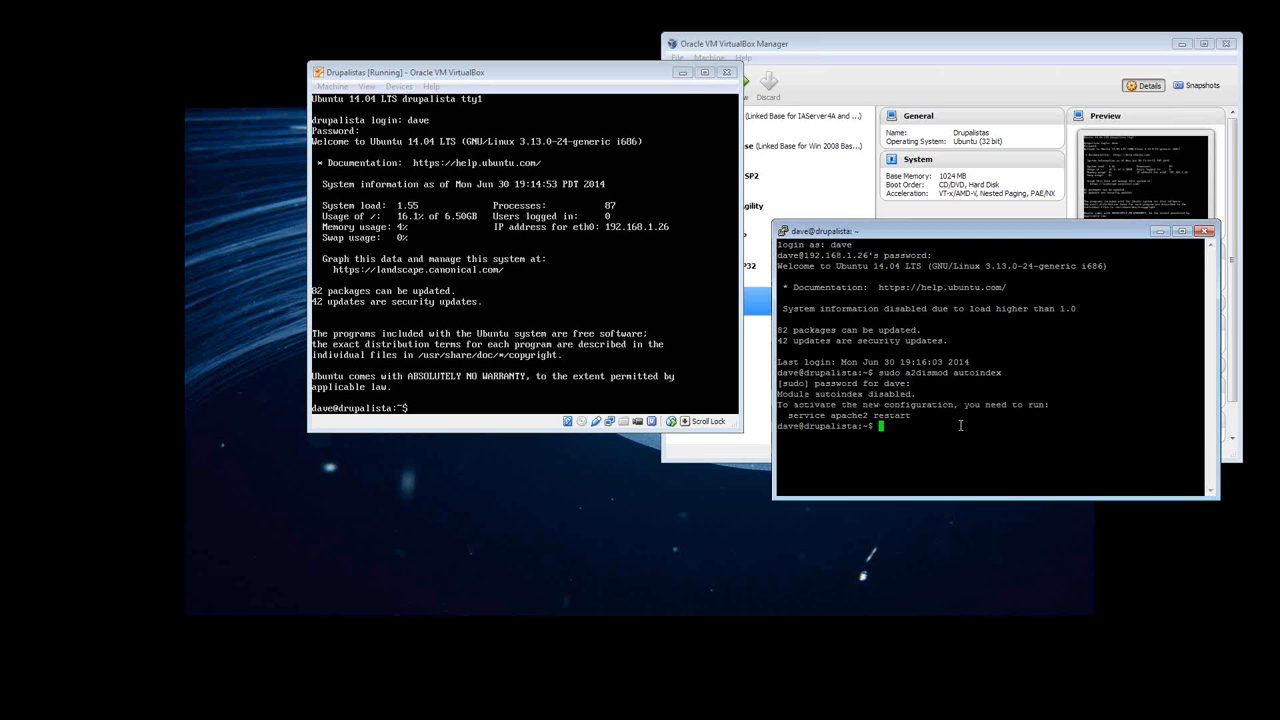
type("sudo")
right_click(959, 425)
key("Return")
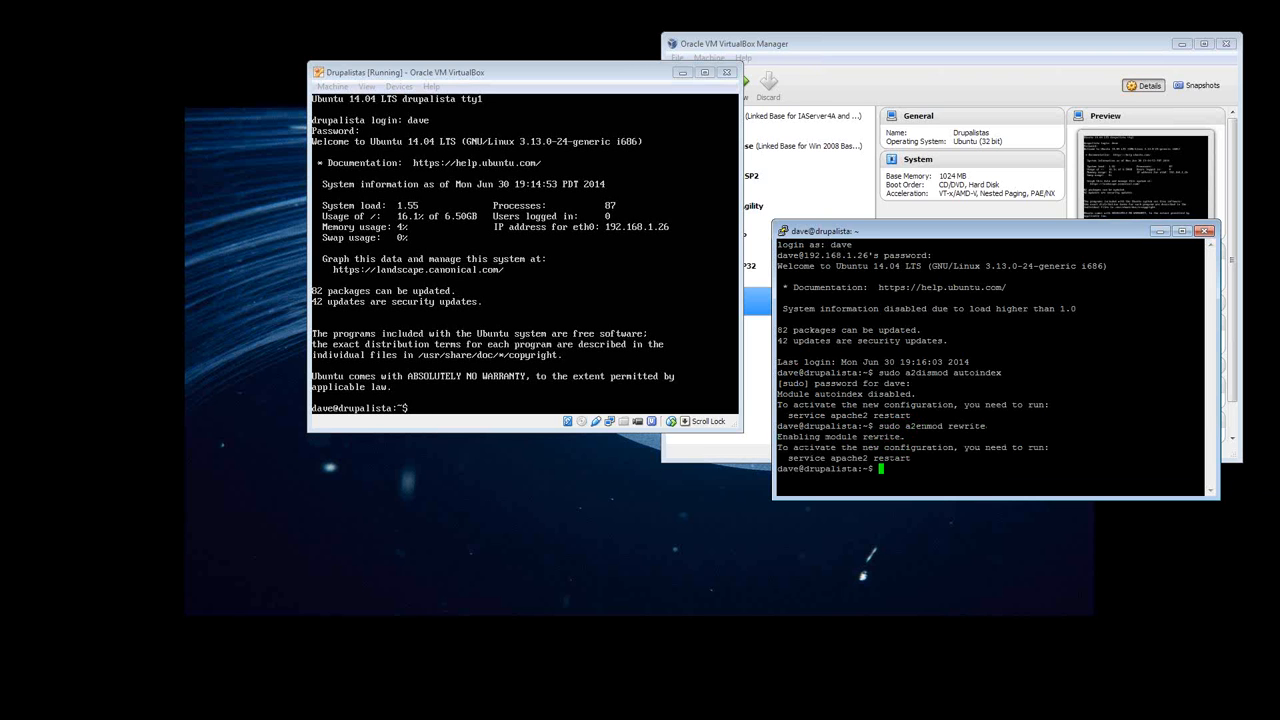
- Install the PHP packages with "sudo apt-get install php-pear php5-gd" and agree to continue with y
key("alt+Tab")
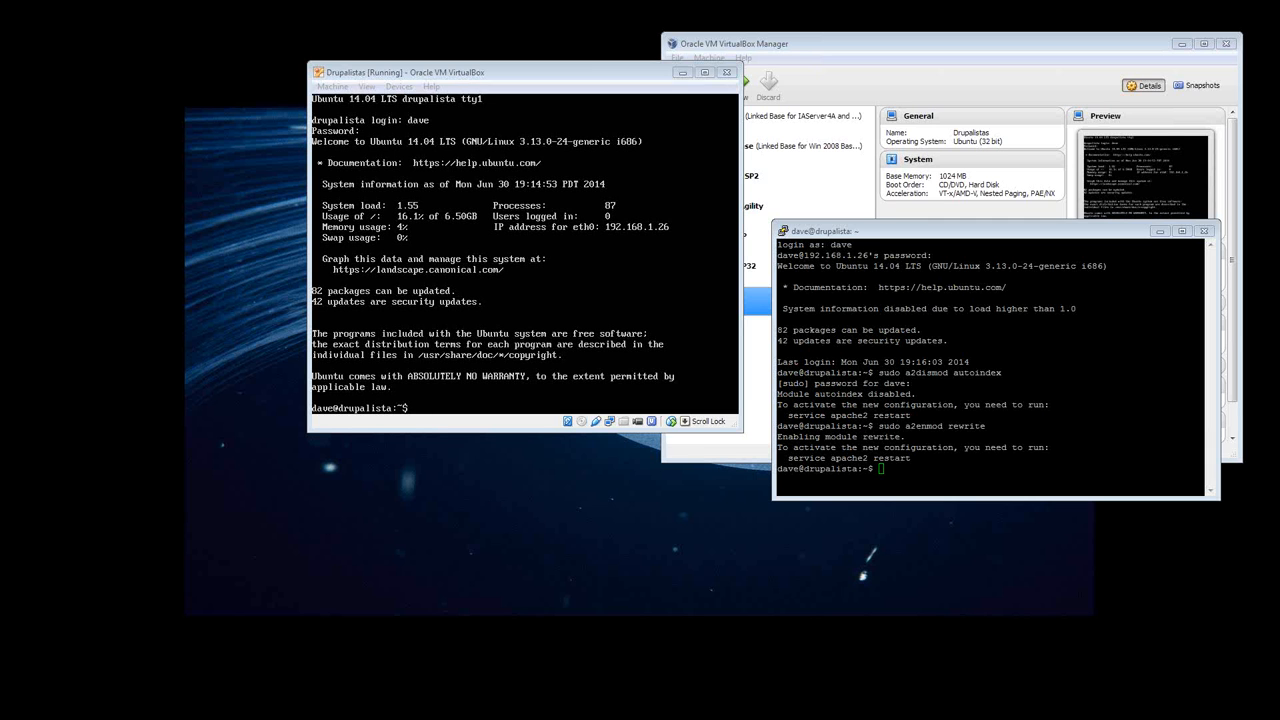
left_click(922, 469)
type("sudo")
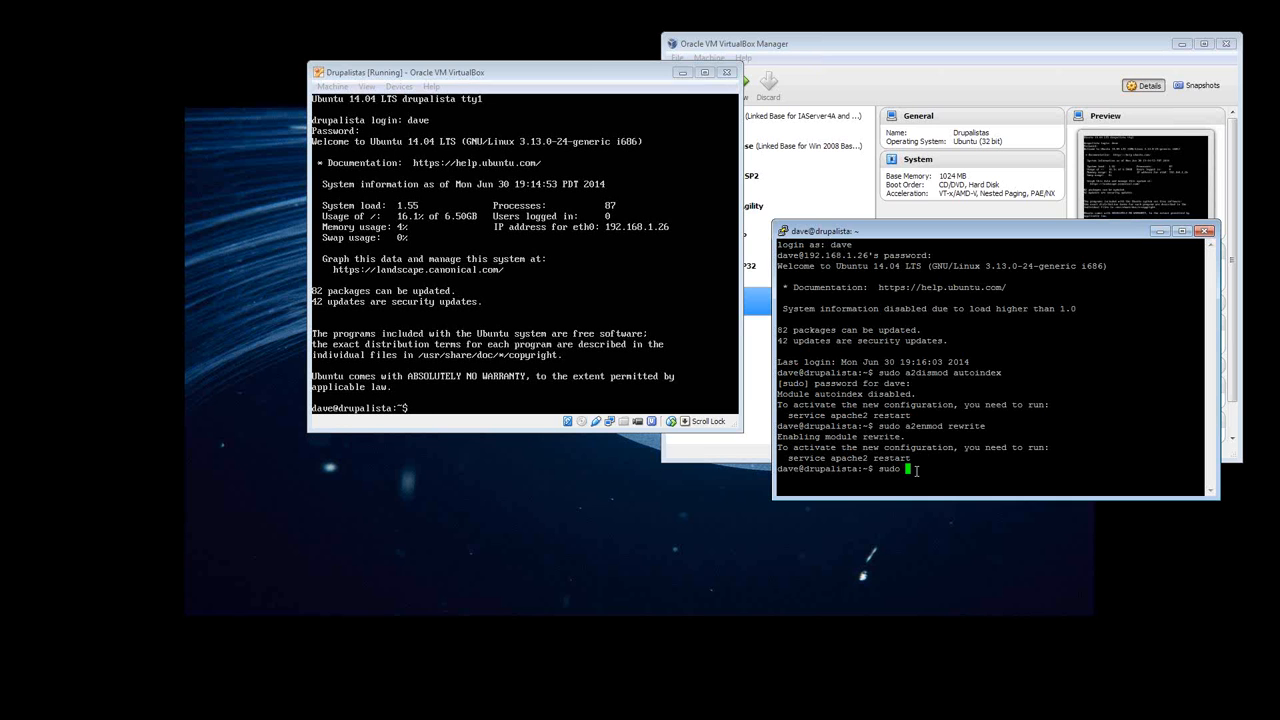
type("apt-get install php-pear php5-gd")
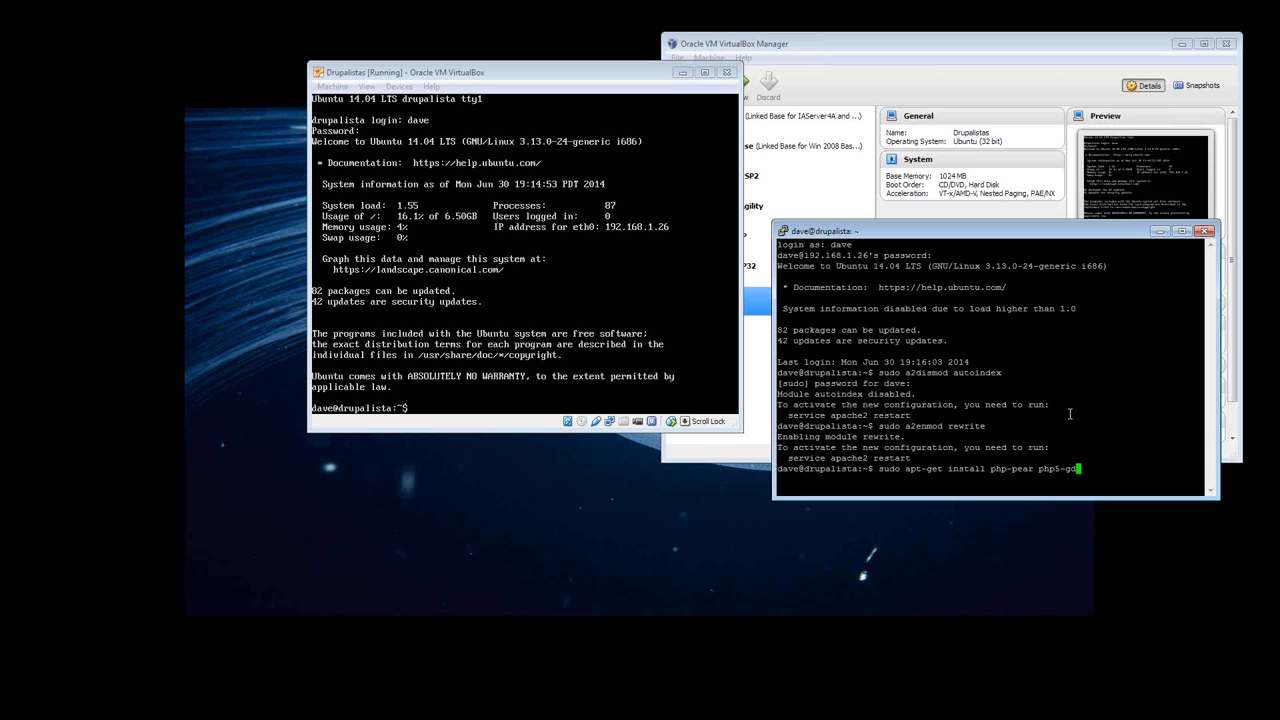
key("Return")
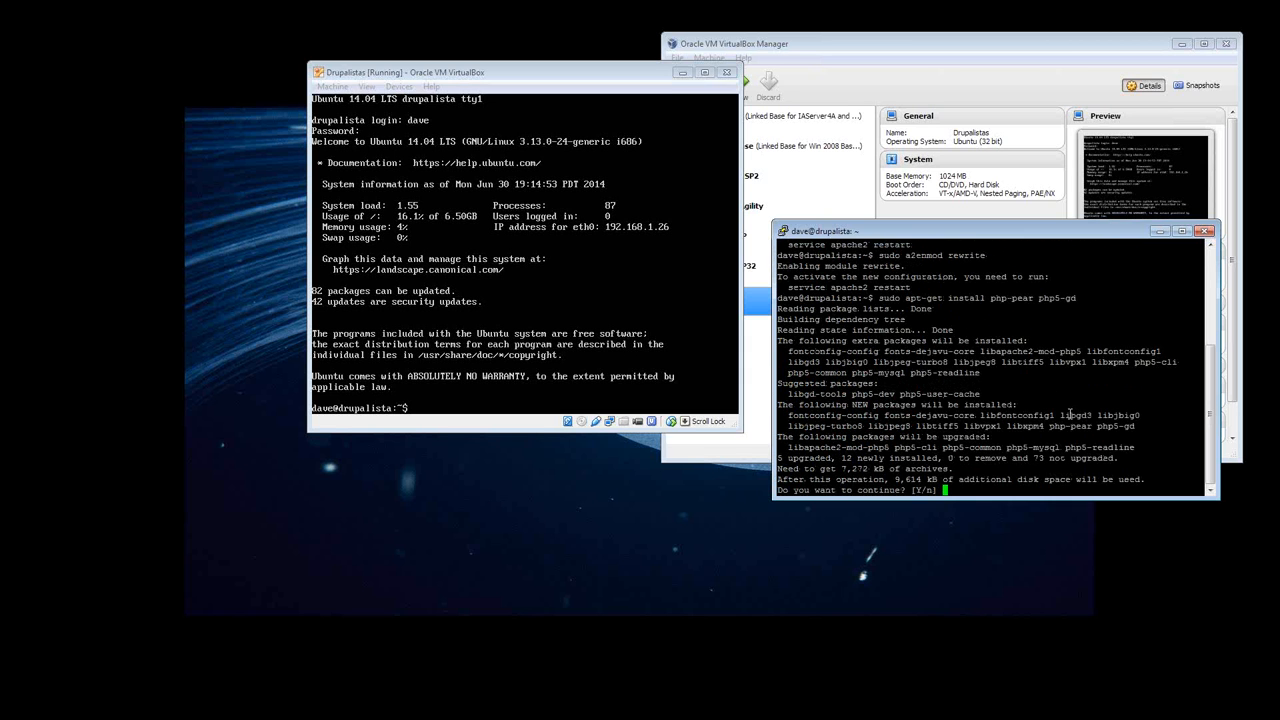
type("y")
key("Return")
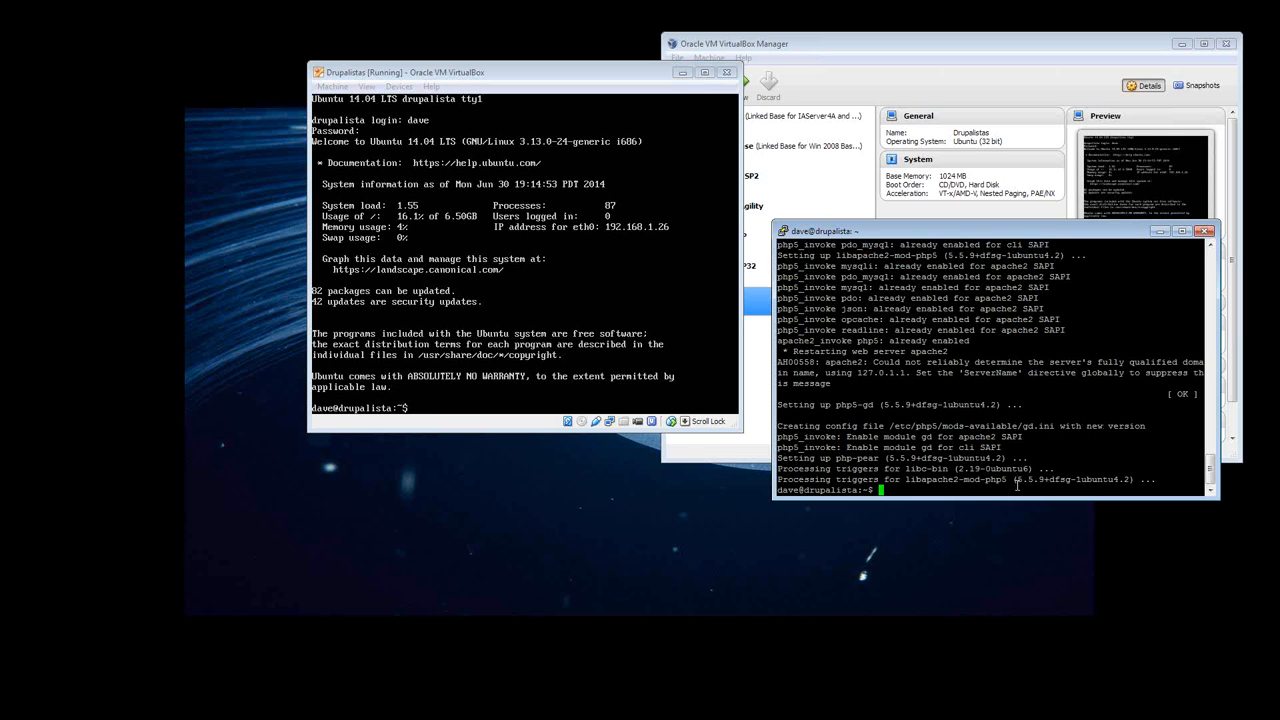
- Install Drush with "sudo apt-get install drush" and agree to continue with y
type("apt-get install drush")
key("ctrl+a")
type("sudo")
key("ctrl+e")
key("Return")
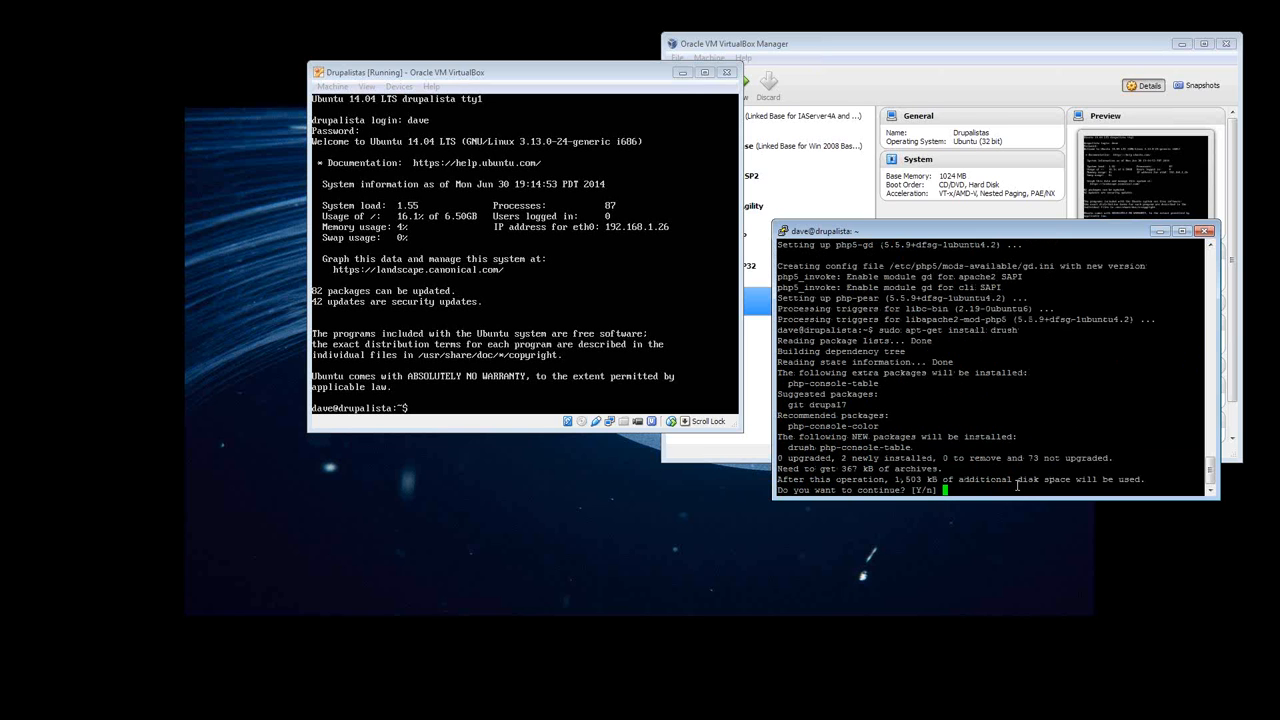
type("y")
key("Return")
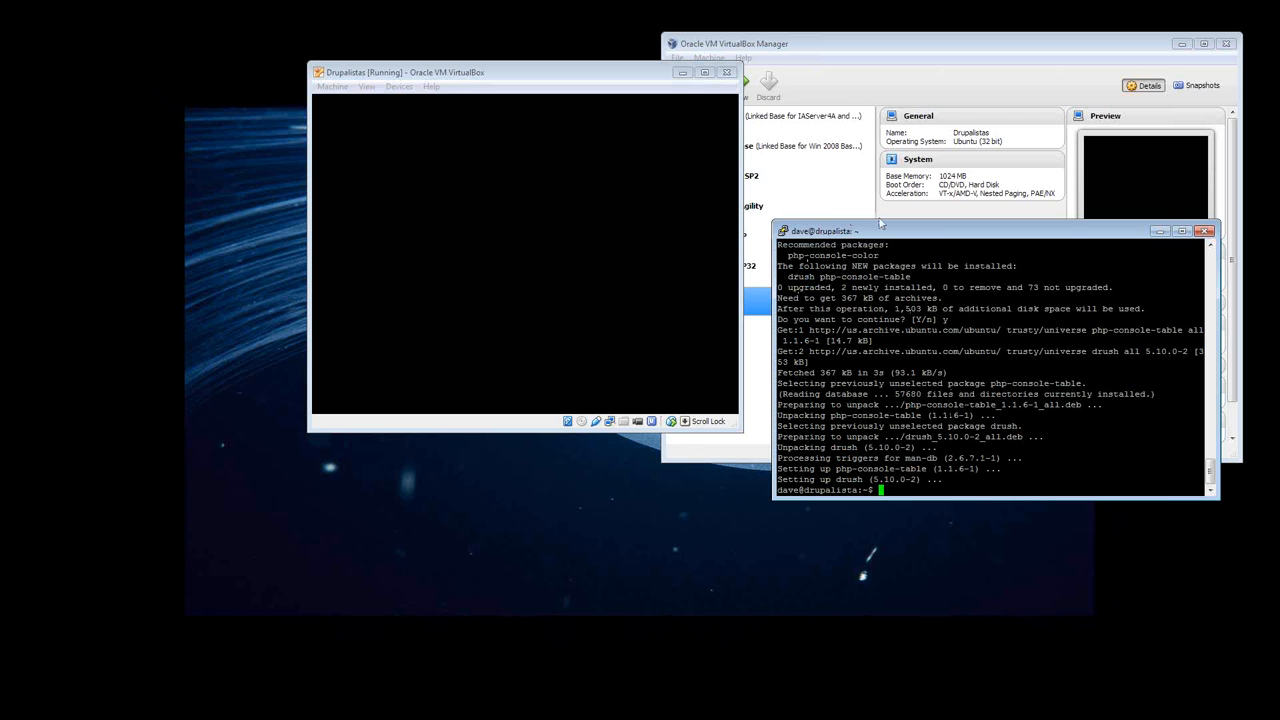
- Refresh the package lists by running "sudo apt-get update" in the SSH session
left_click_drag(893, 233, 889, 218)
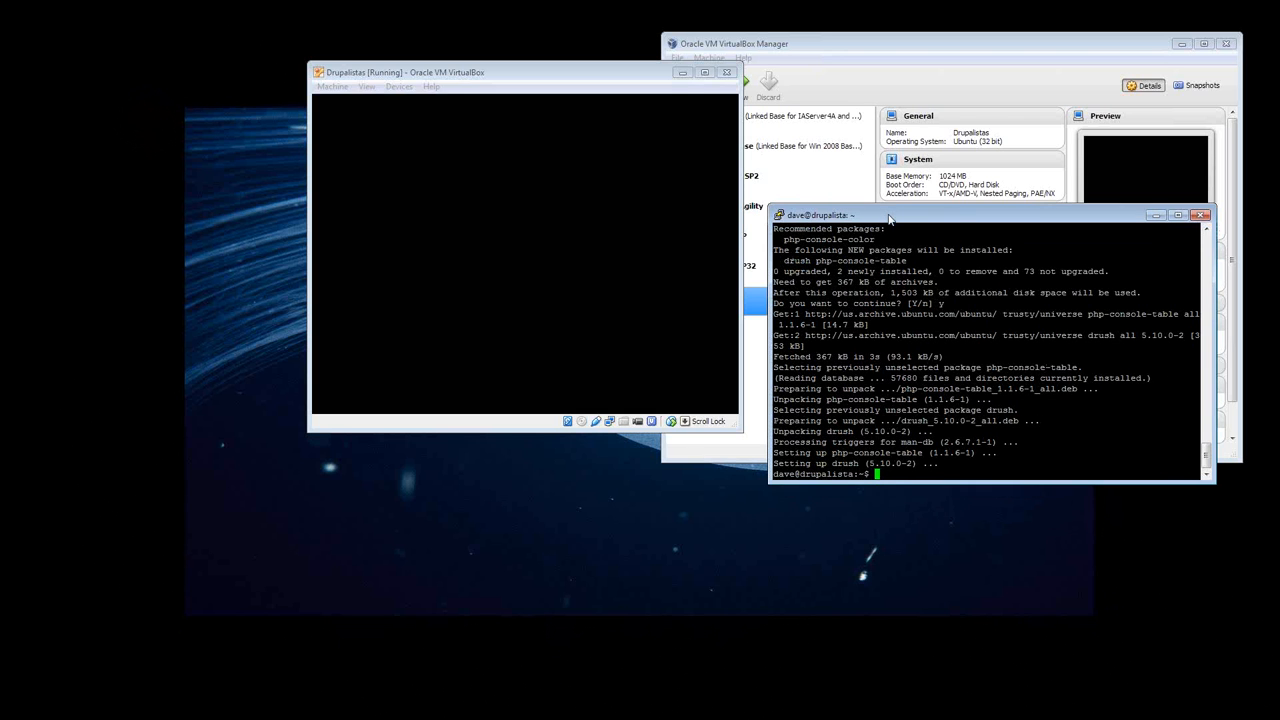
type("sudo")
type("apt-get update")
key("Return")
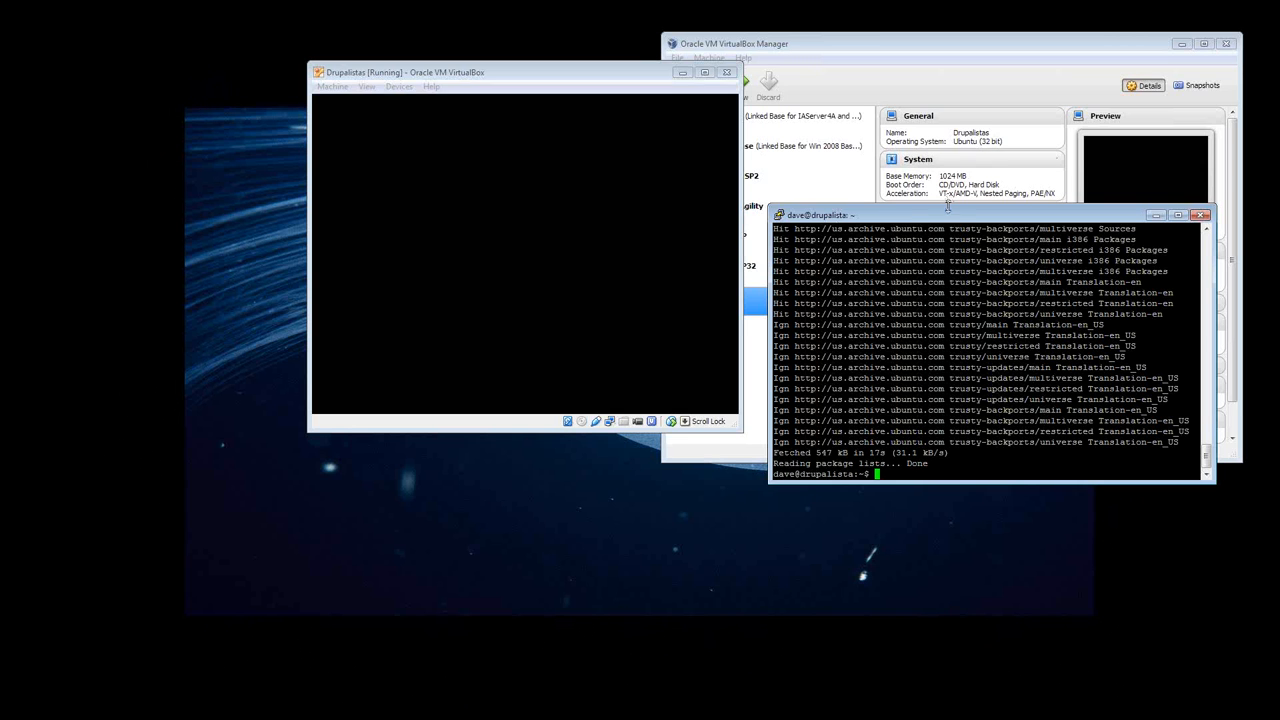
- Restart the Apache web server by running "sudo /etc/init.d/apache2 restart" in the SSH session
left_click_drag(948, 215, 936, 204)
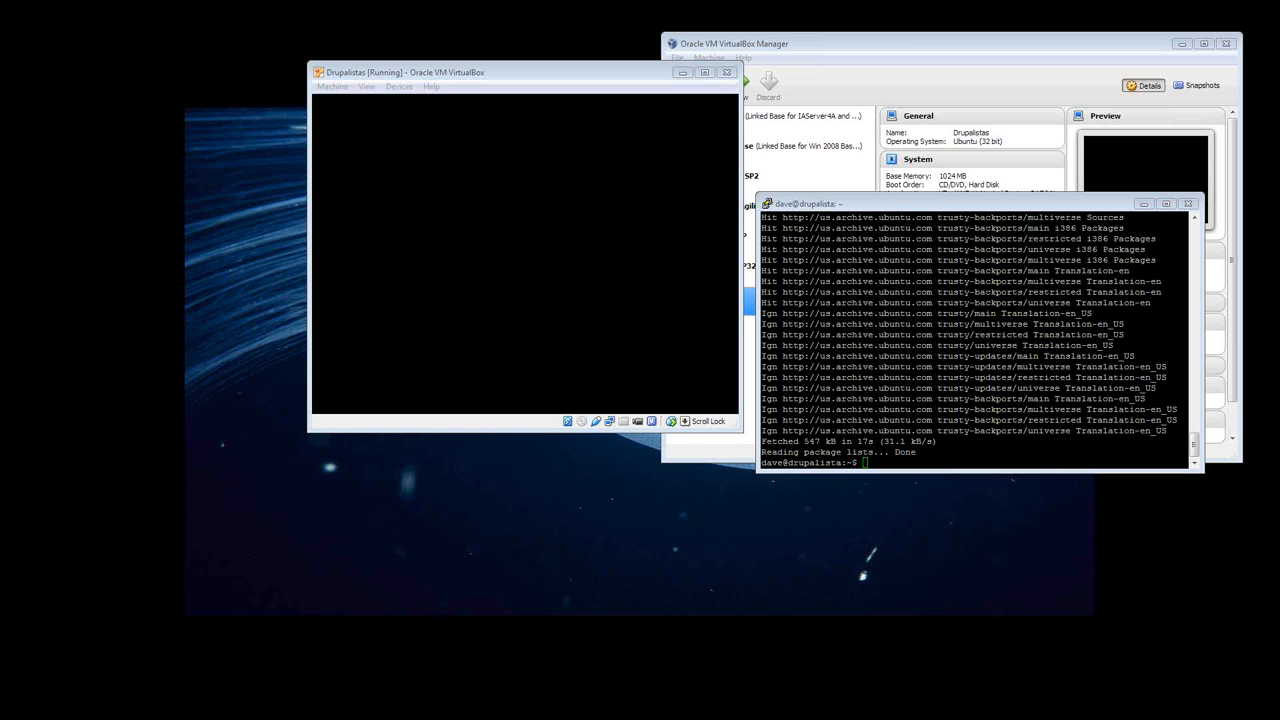
left_click(985, 459)
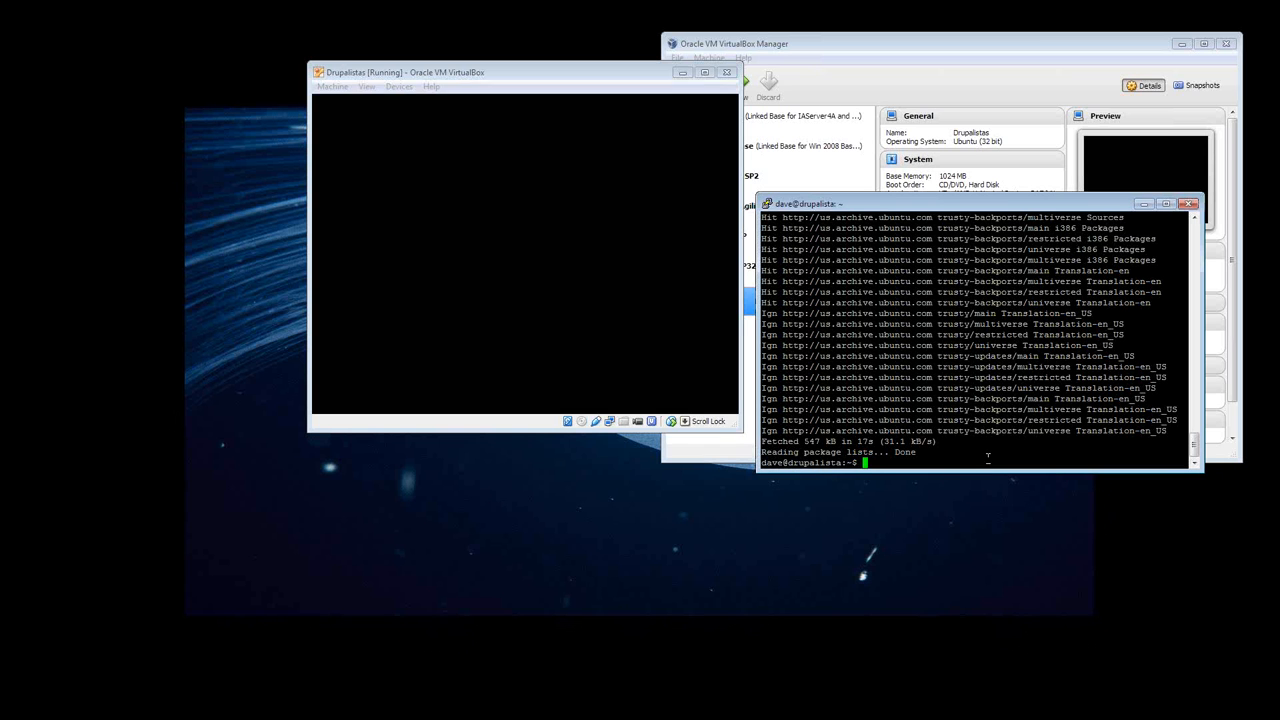
type("sudo")
right_click(988, 459)
key("Return")
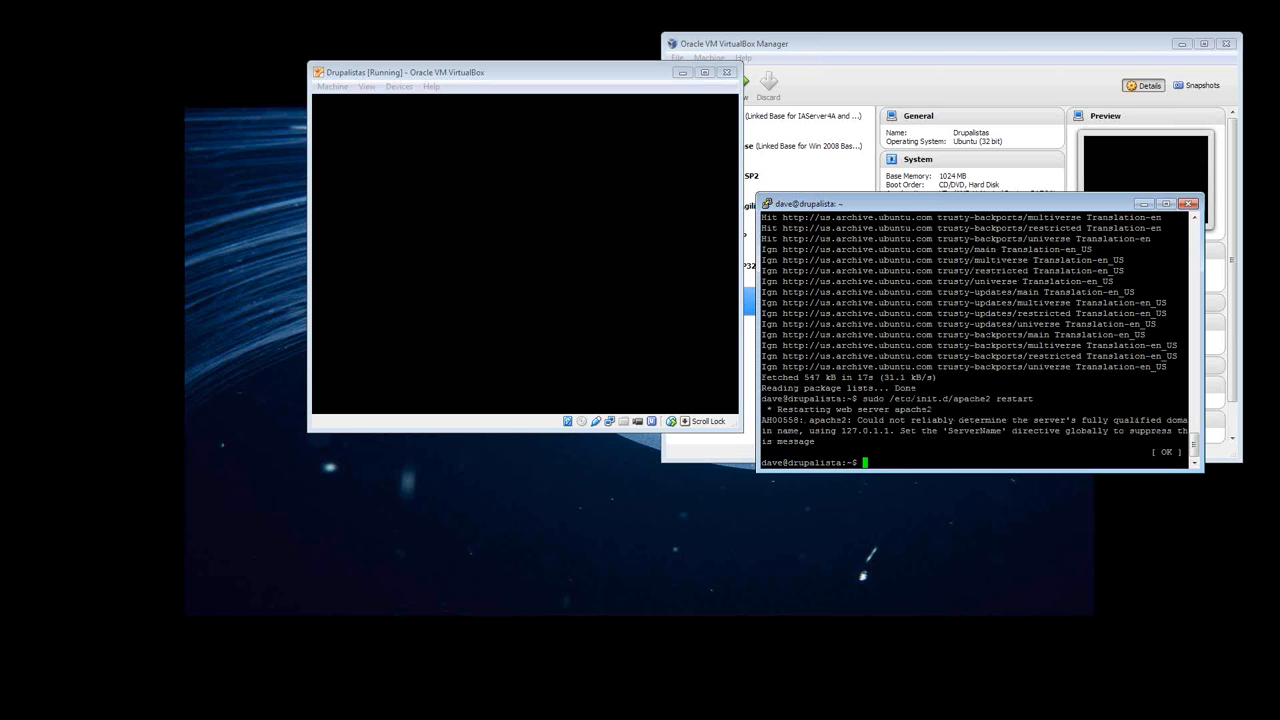
- Restart Apache once more through the service command by running "sudo service apache2 restart"
key("alt+Tab")
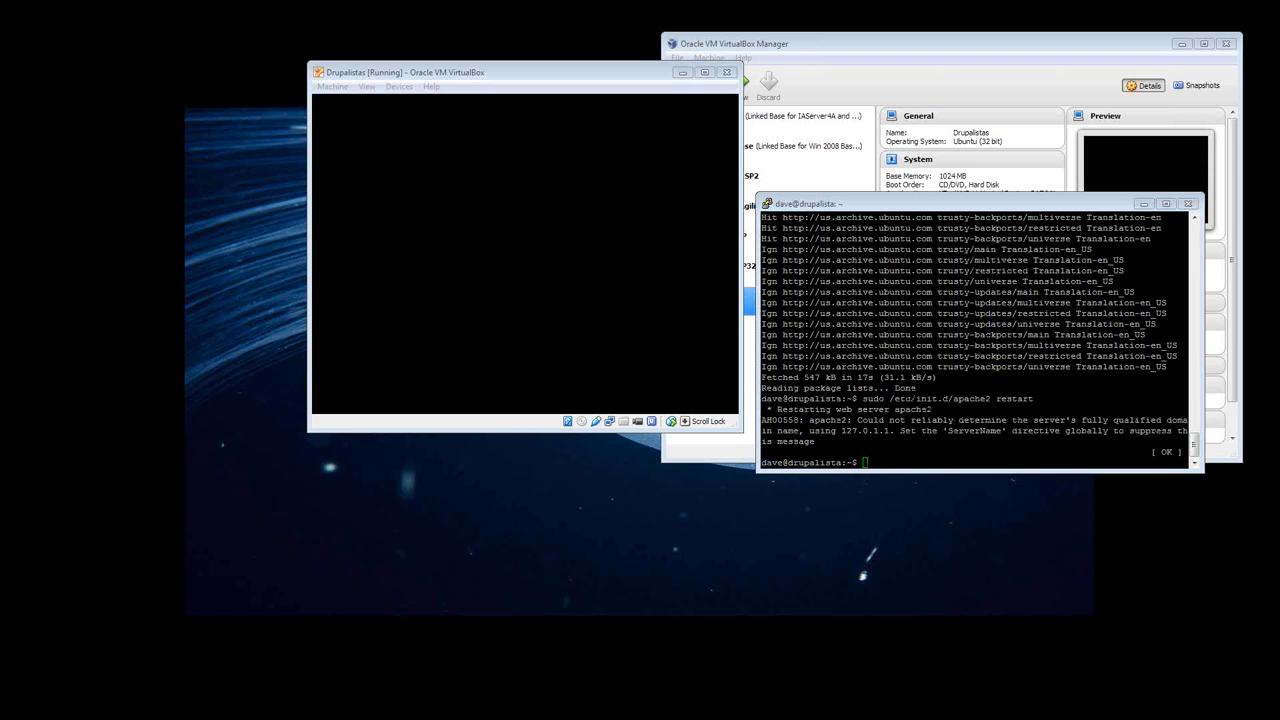
left_click(924, 457)
type("sud")
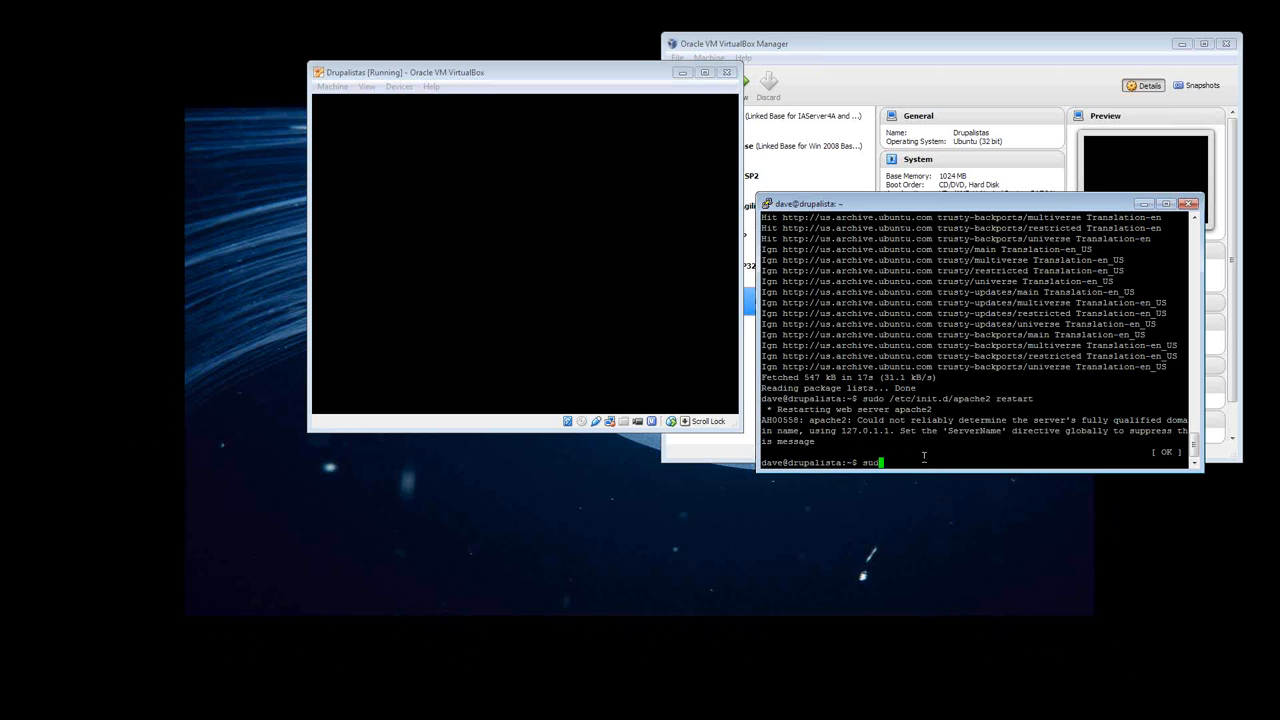
type("o service apache2 restart")
key("Return")
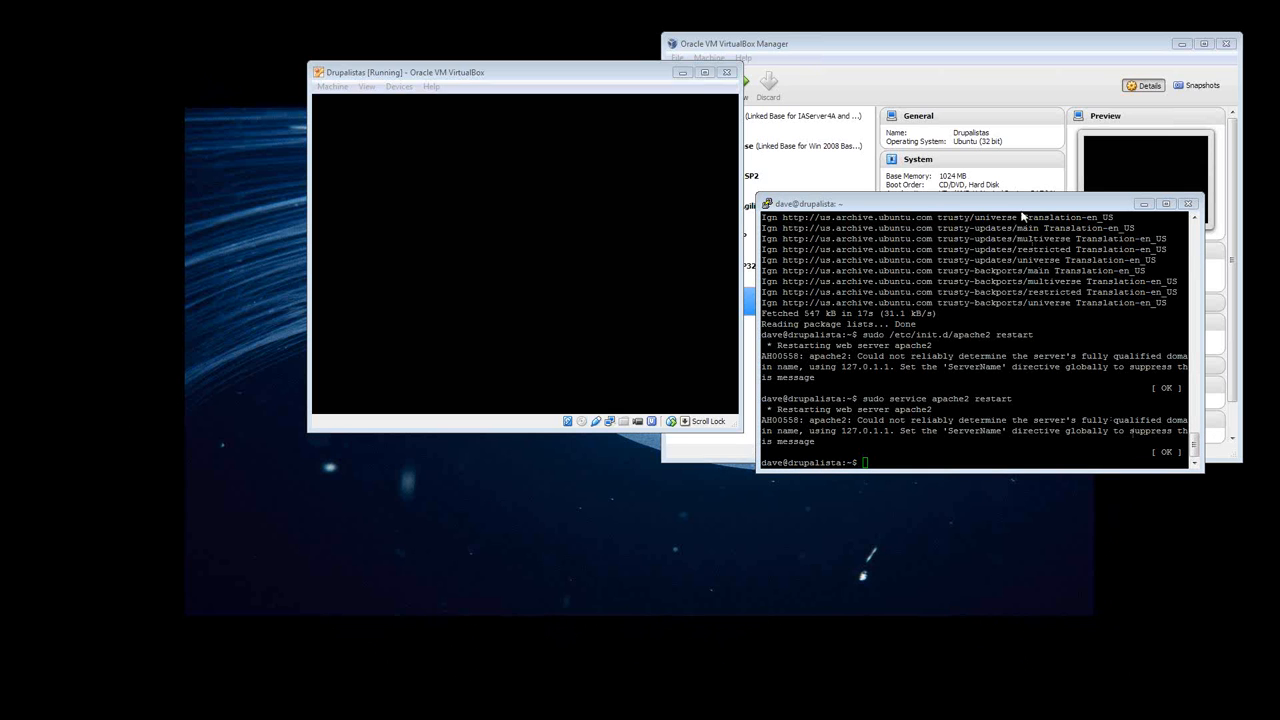
- Switch to Firefox and load the server's web page at 192.168.1.26 in a new tab to check Apache
left_click_drag(1022, 204, 898, 234)
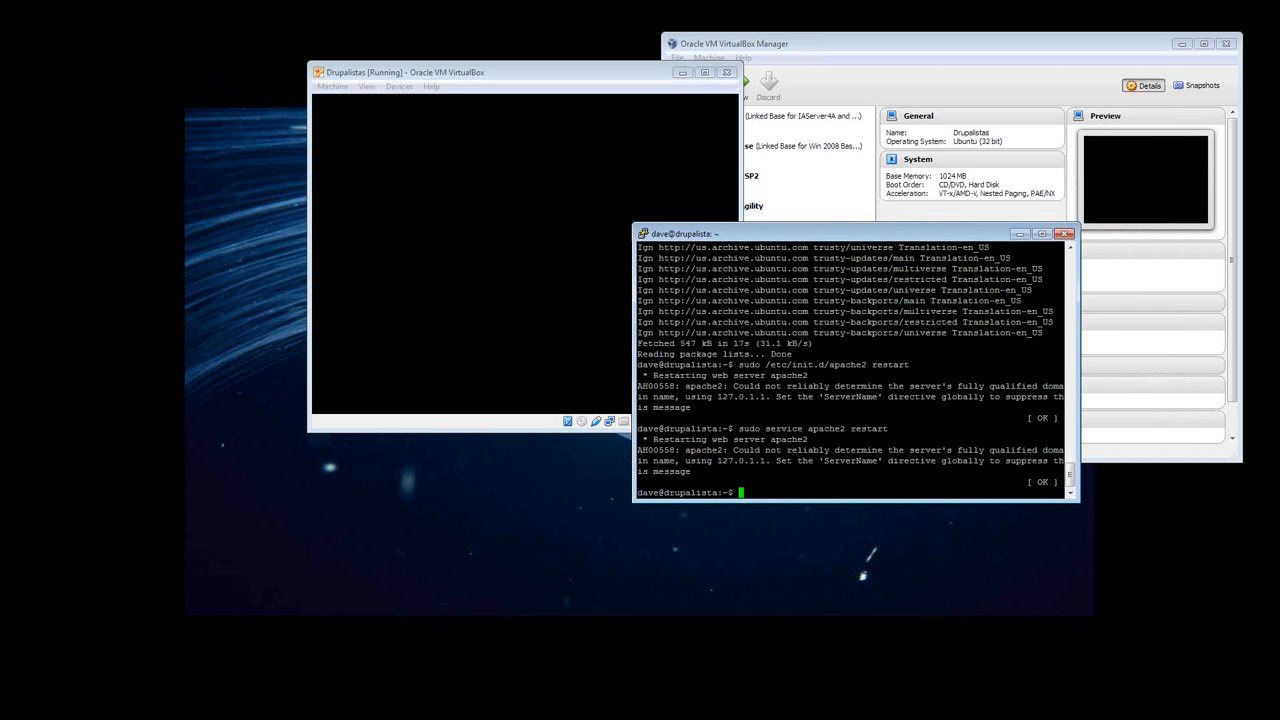
key("alt+Tab")
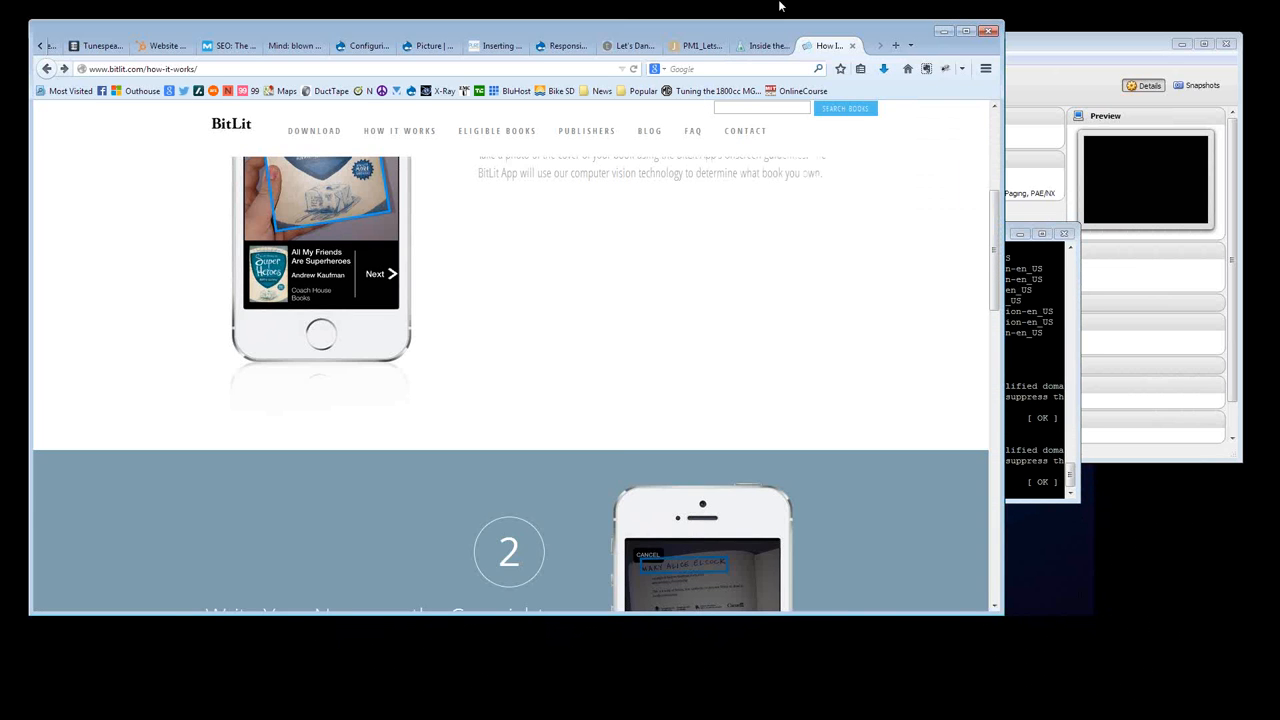
left_click(896, 45)
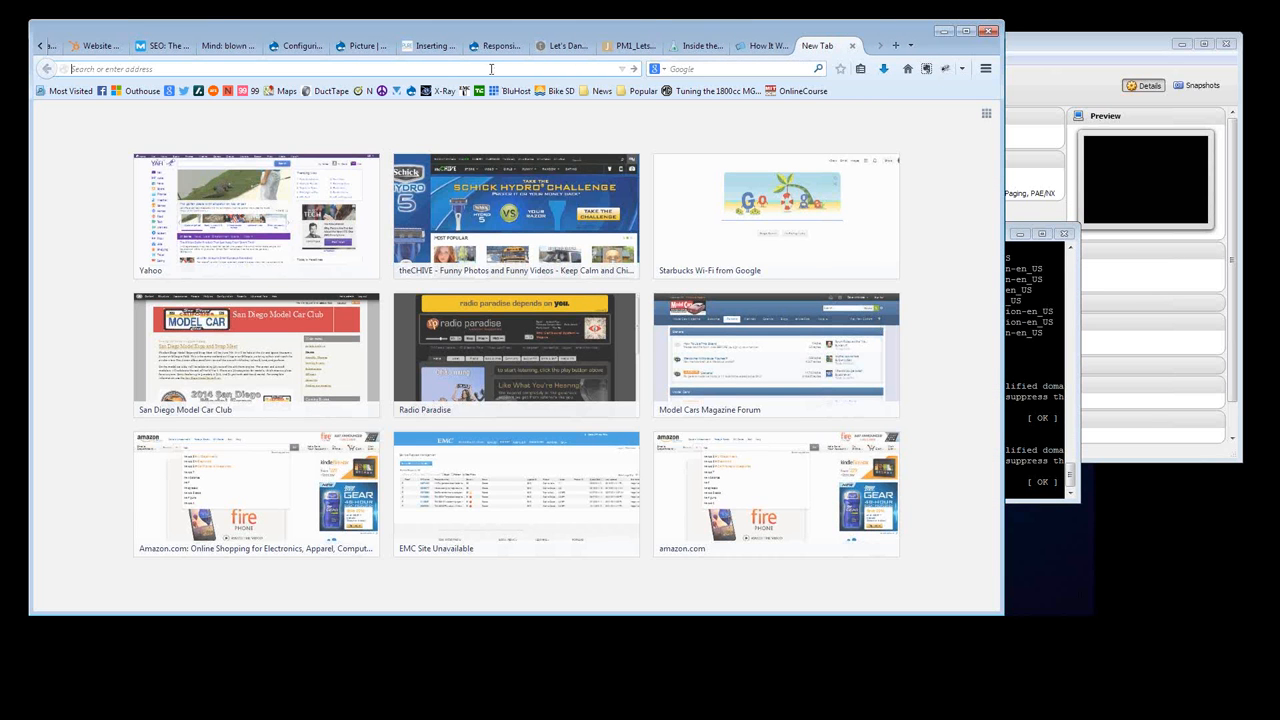
type("192")
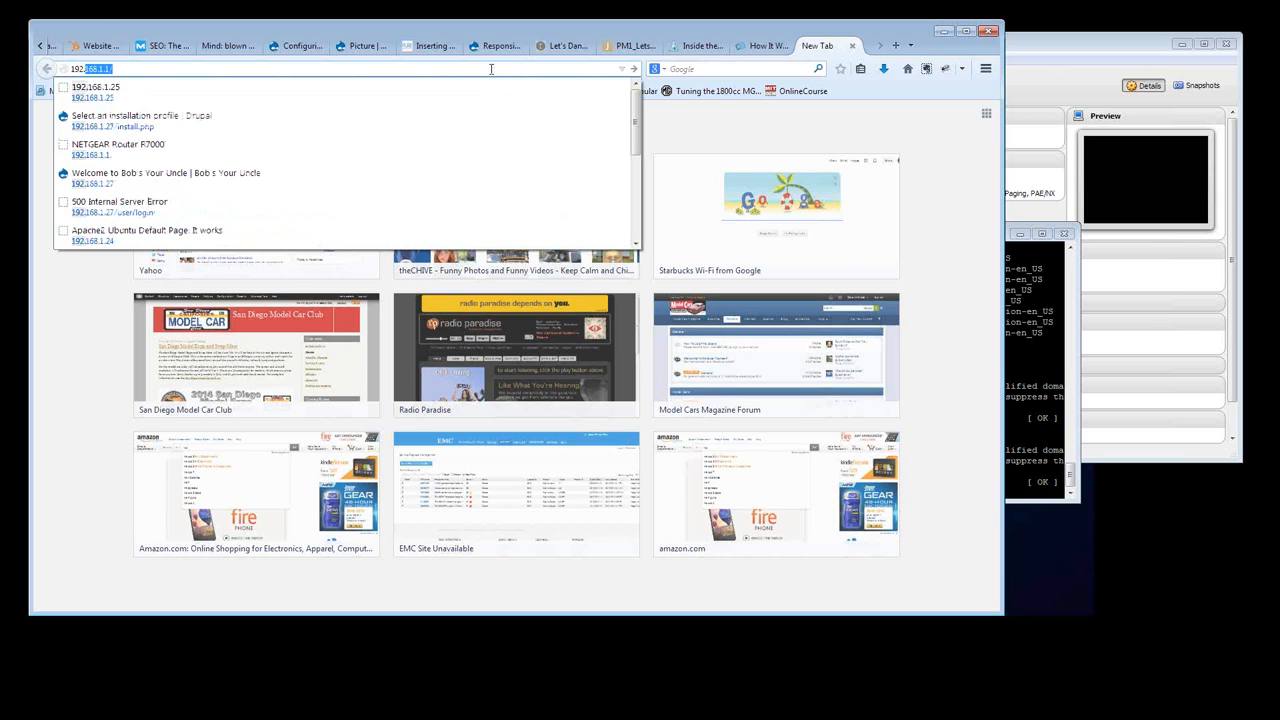
type(".168")
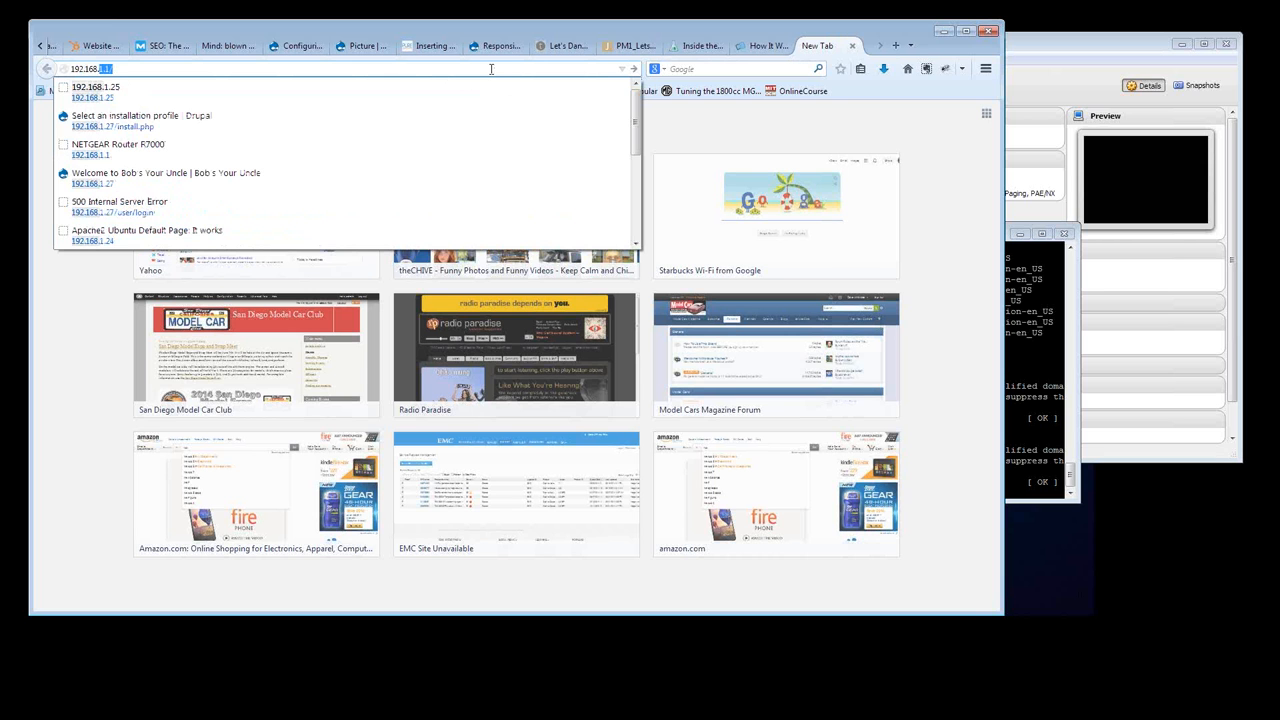
type(".1")
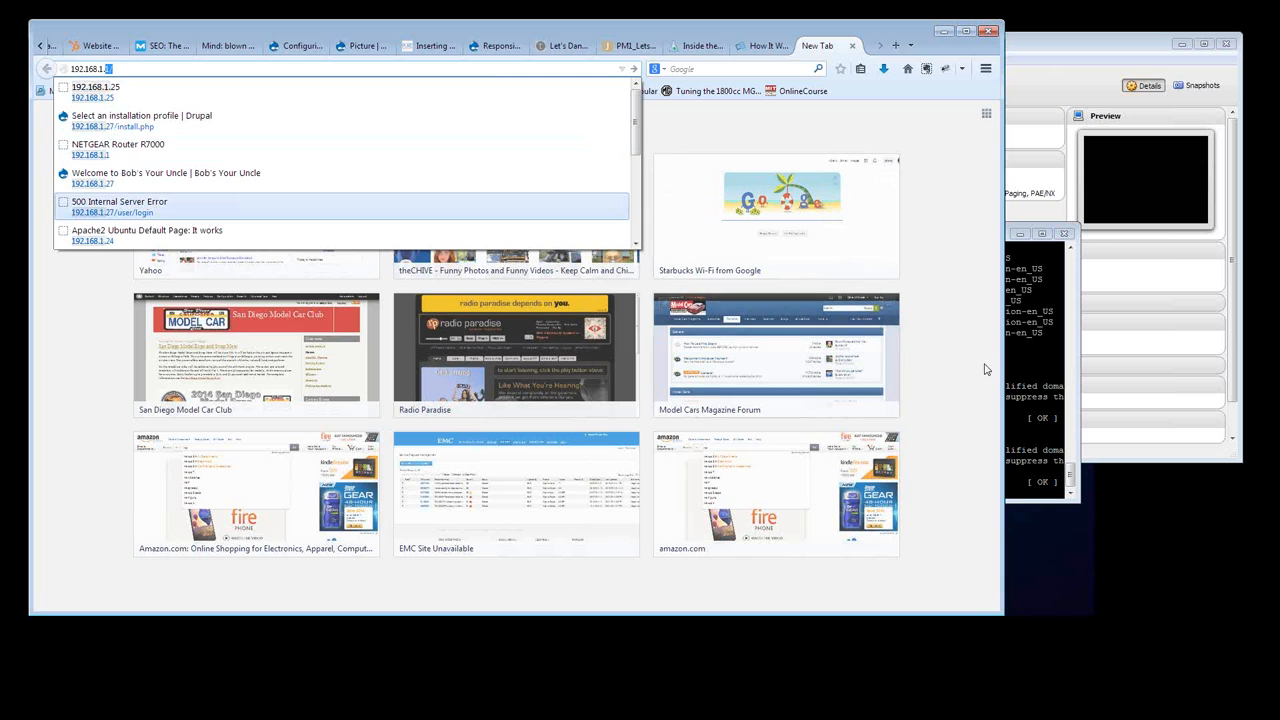
left_click(1079, 387)
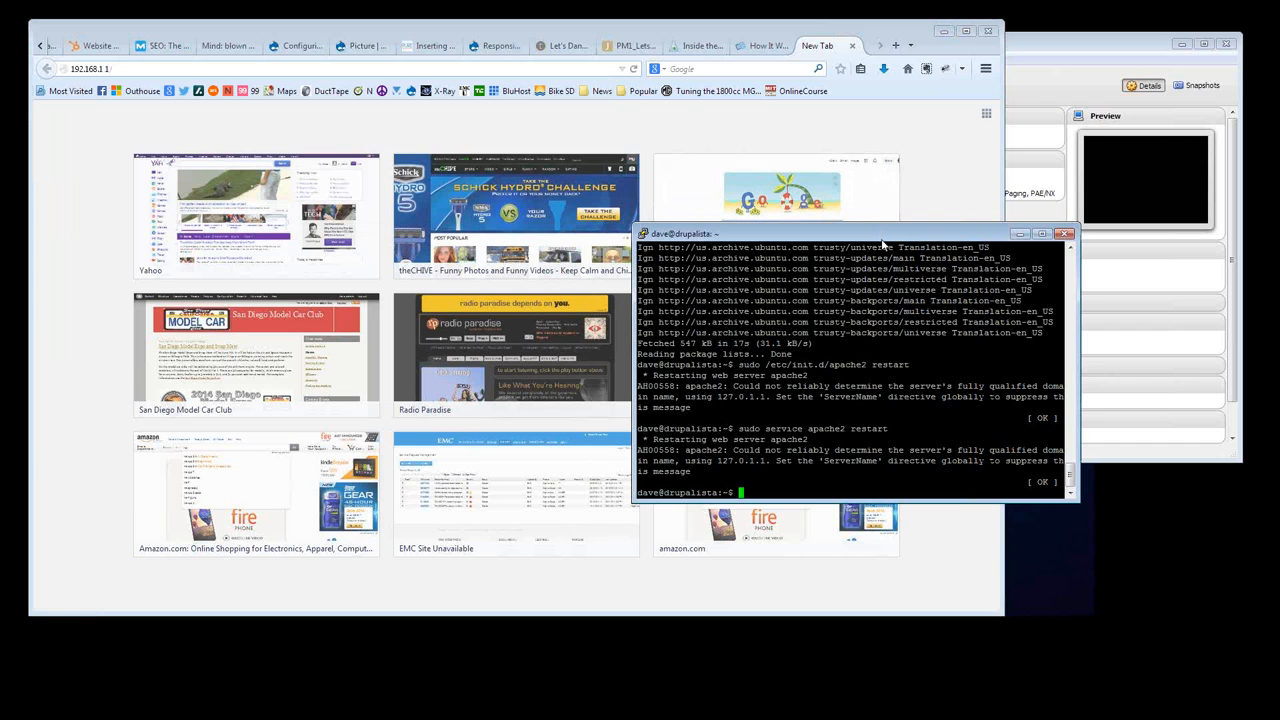
left_click(193, 67)
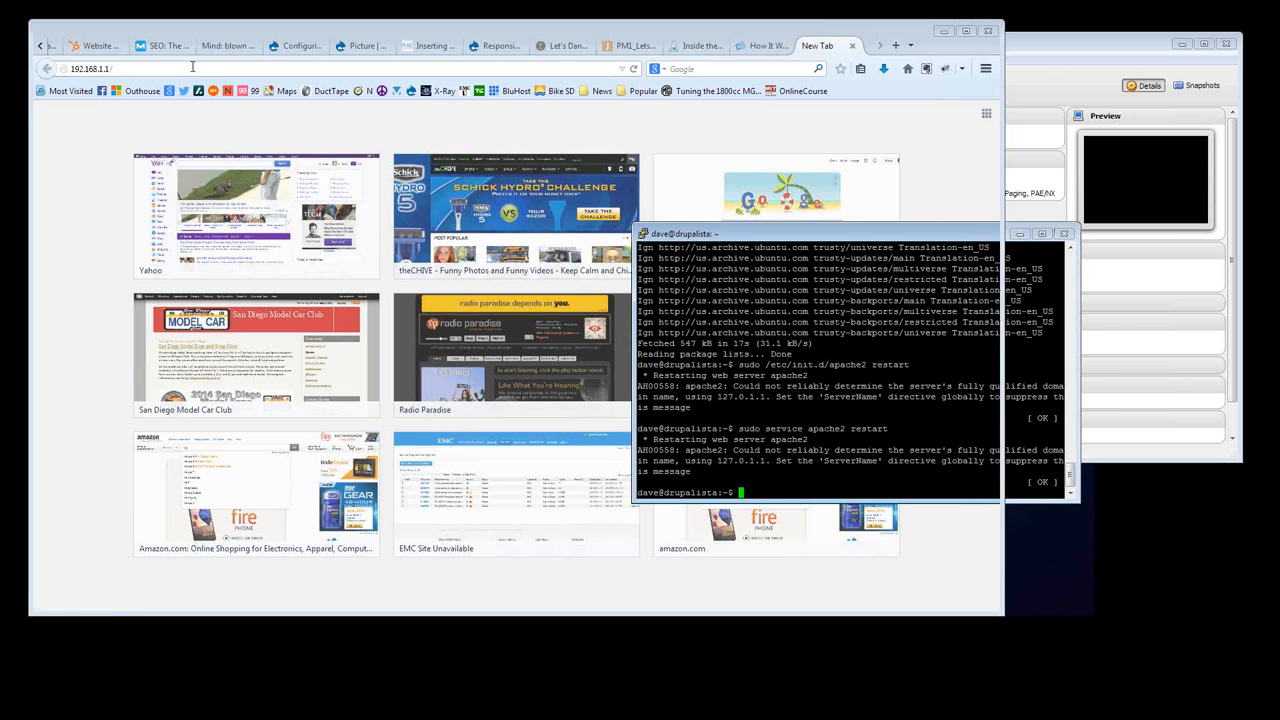
key("BackSpace")
key("BackSpace")
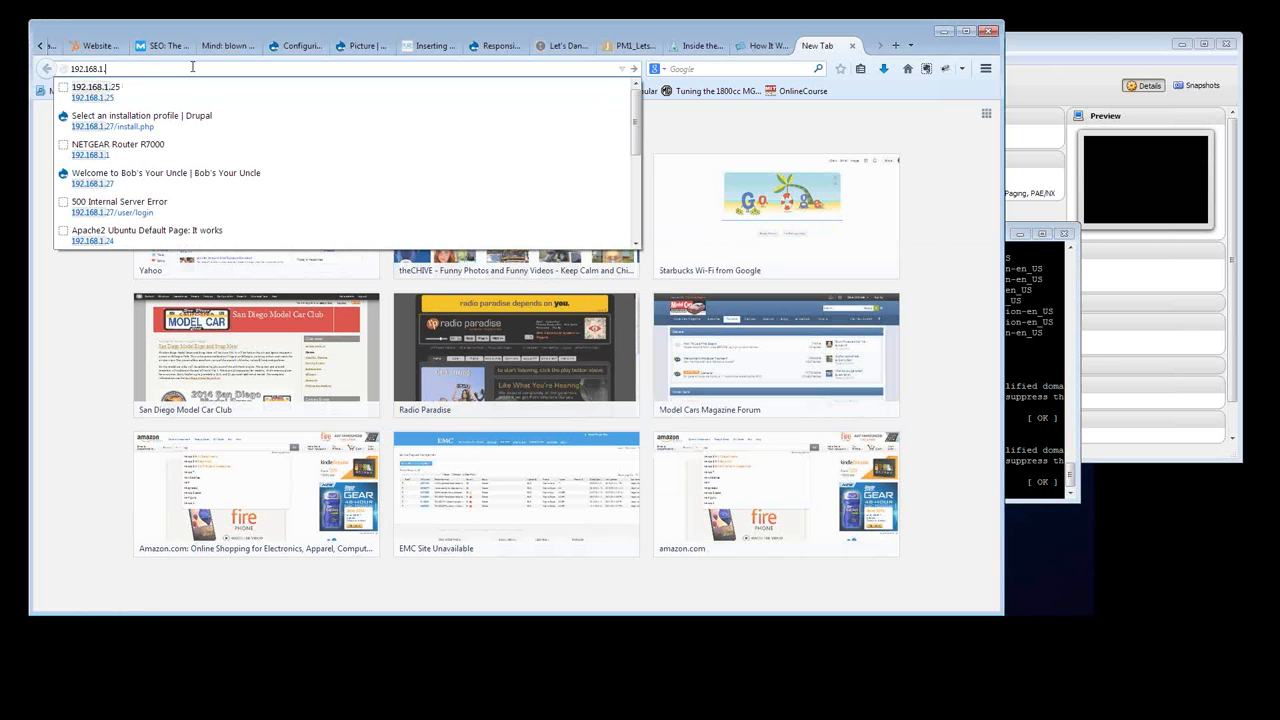
type("26")
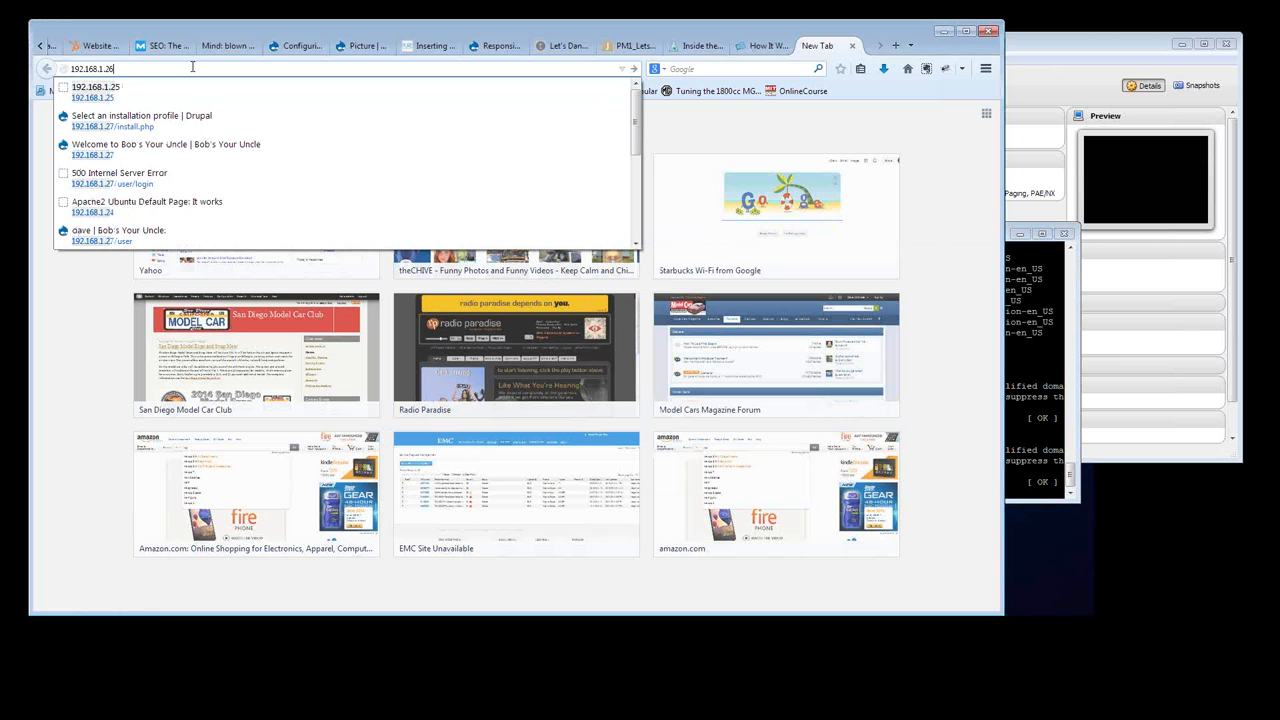
key("Return")
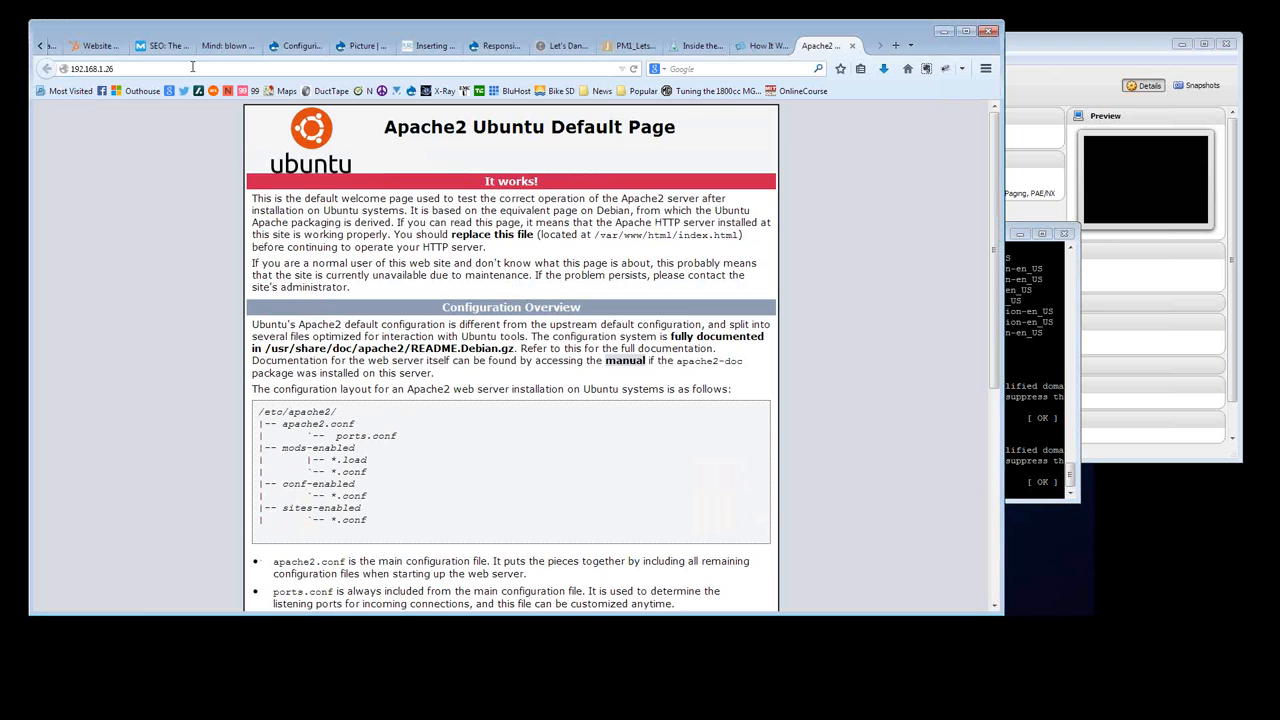